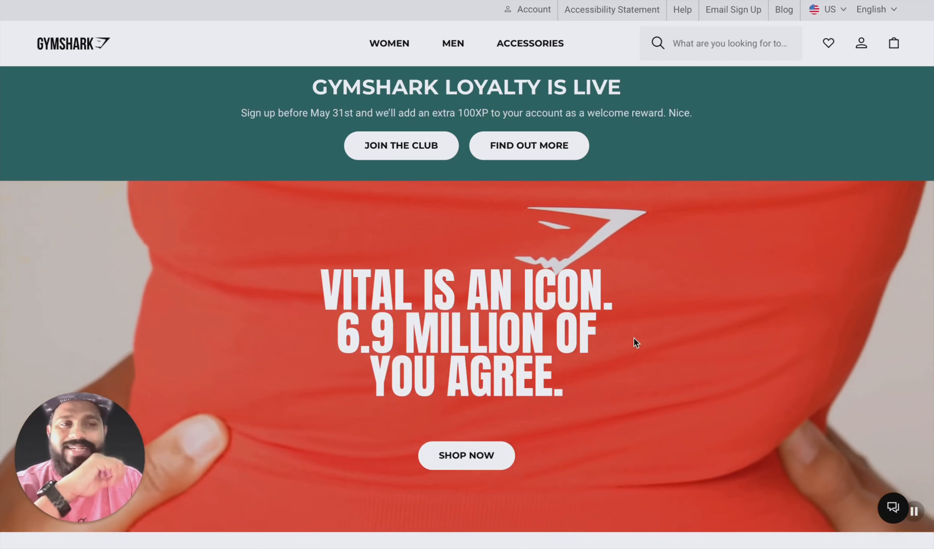
scroll(444, 215, down, 5)
scroll(443, 220, down, 5)
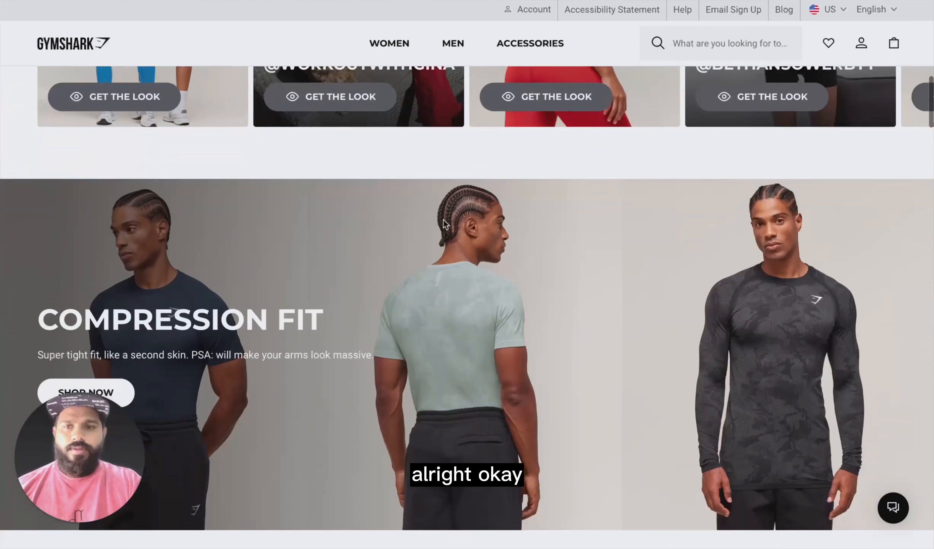
scroll(443, 220, up, 10)
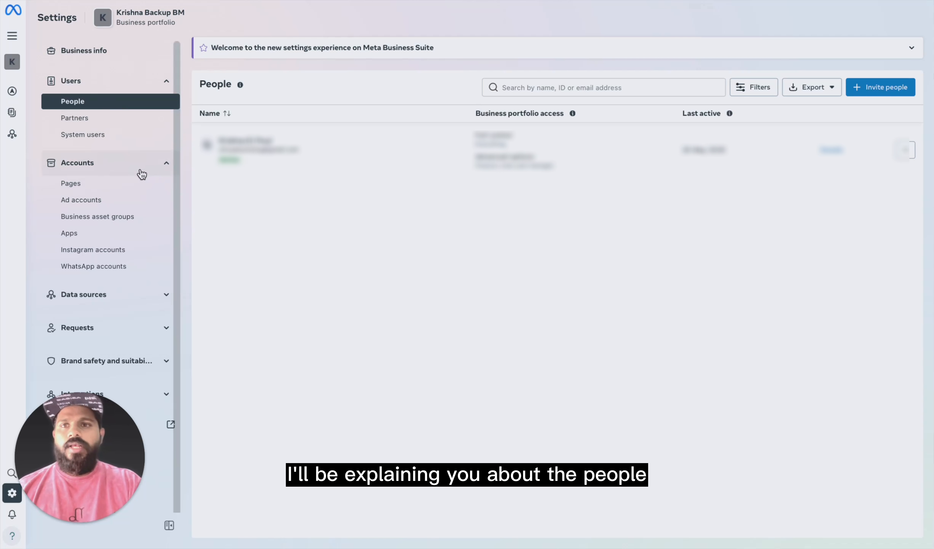
Expand the Data sources section and examine the entries available under Accounts and Data sources in the business portfolio settings.
click(152, 165)
click(150, 164)
scroll(129, 201, down, 2)
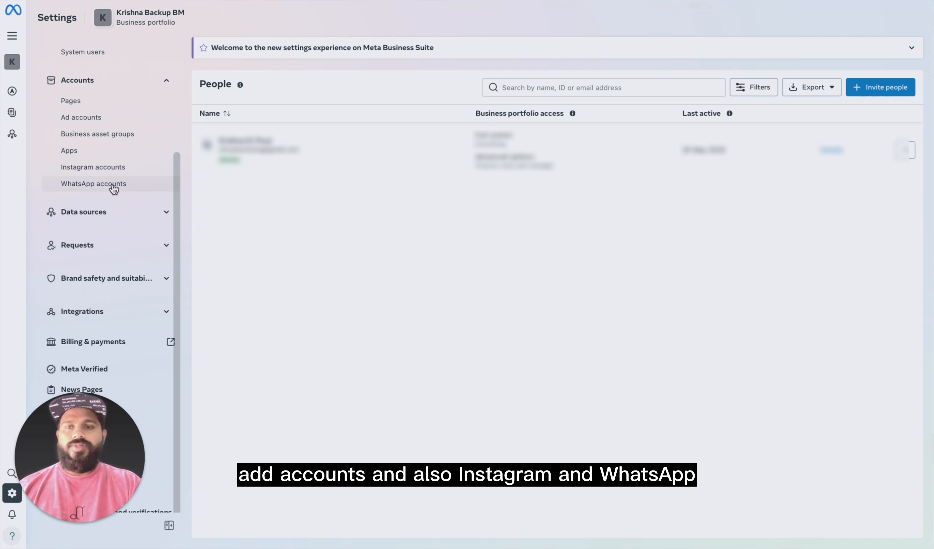
scroll(120, 204, down, 1)
click(138, 192)
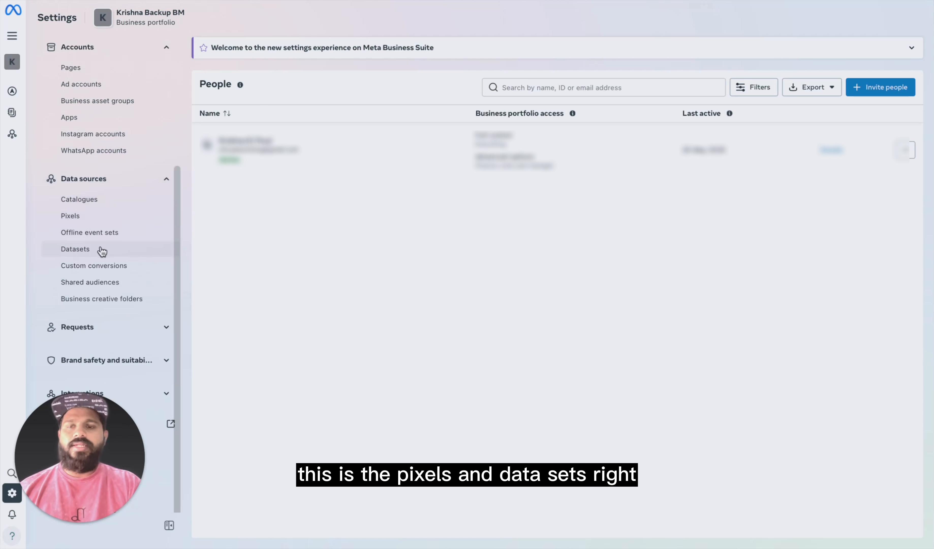
scroll(132, 279, down, 2)
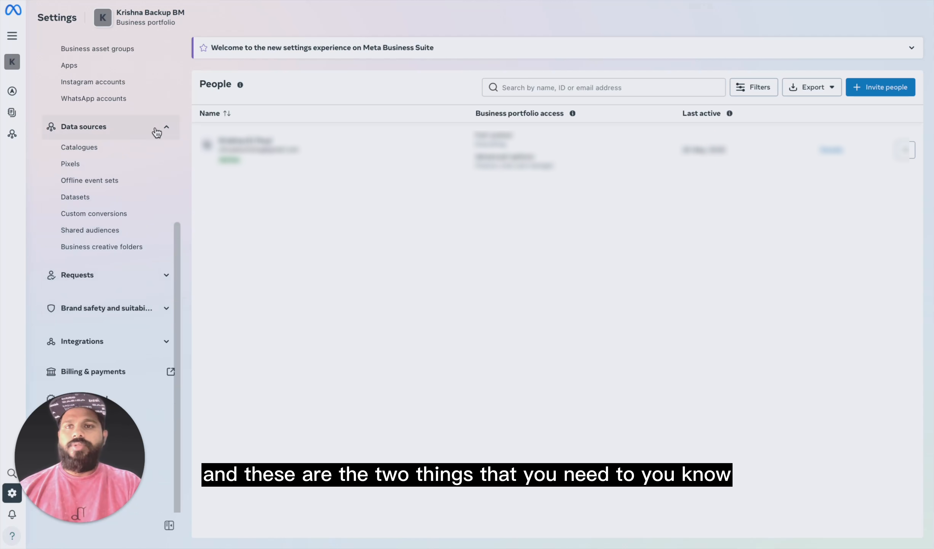
scroll(150, 226, down, 2)
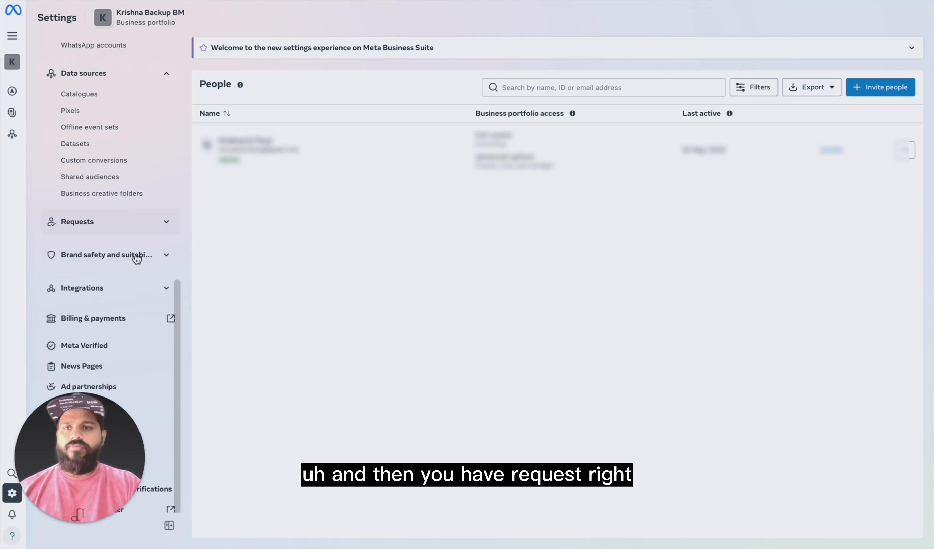
Expand the Requests, Brand safety and suitability, and Integrations sections and examine the remaining settings entries.
click(149, 226)
scroll(121, 273, down, 2)
click(155, 237)
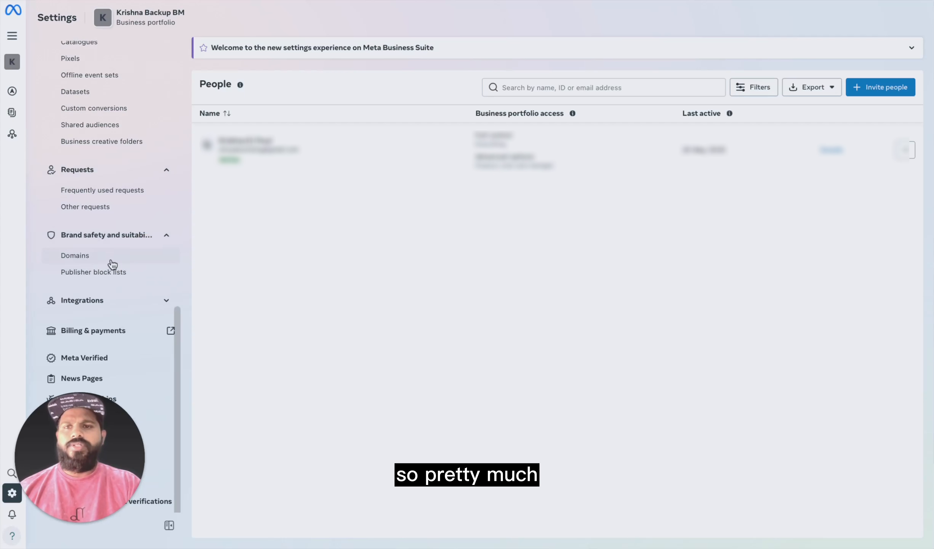
scroll(129, 294, down, 2)
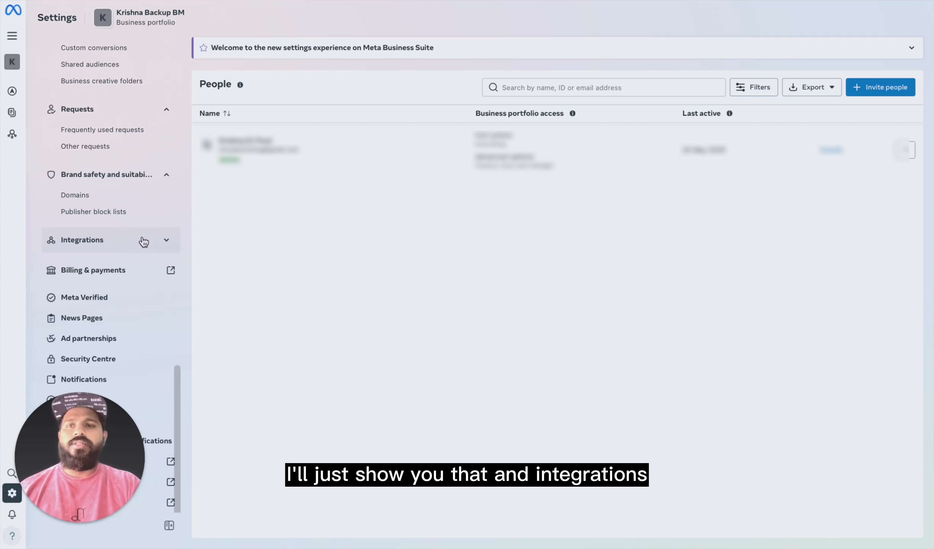
click(168, 240)
scroll(109, 283, down, 2)
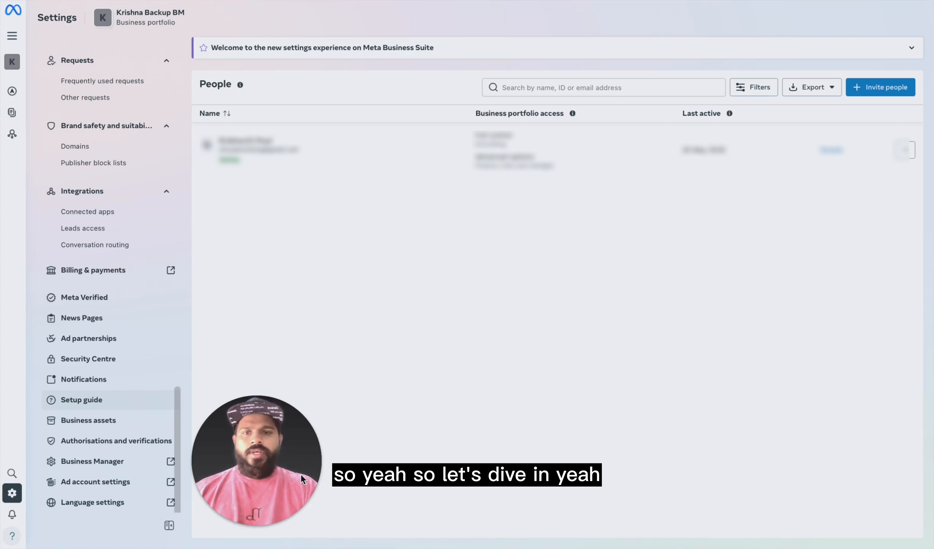
drag(281, 471, 116, 459)
scroll(120, 272, up, 10)
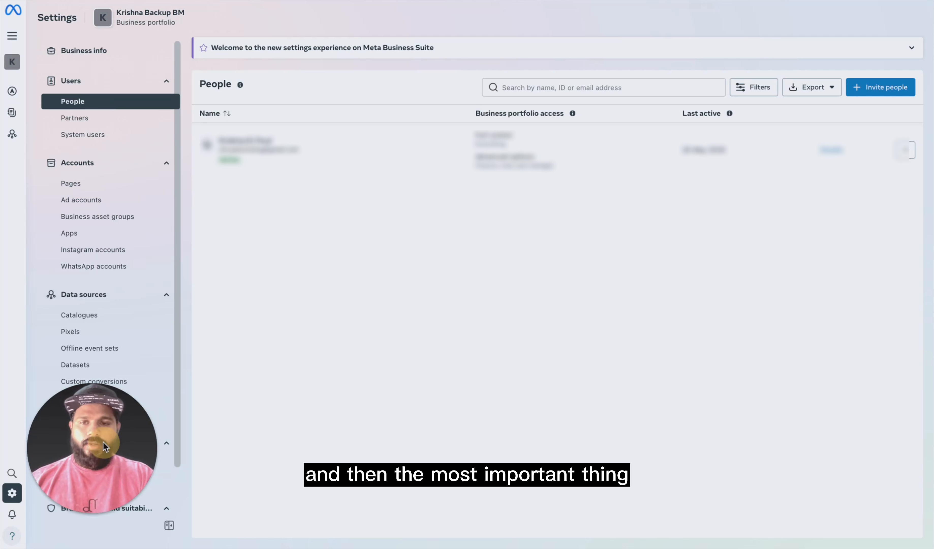
Open the Security Centre and set who is required to turn on two-factor authentication to Everyone.
scroll(121, 444, down, 6)
scroll(121, 444, down, 2)
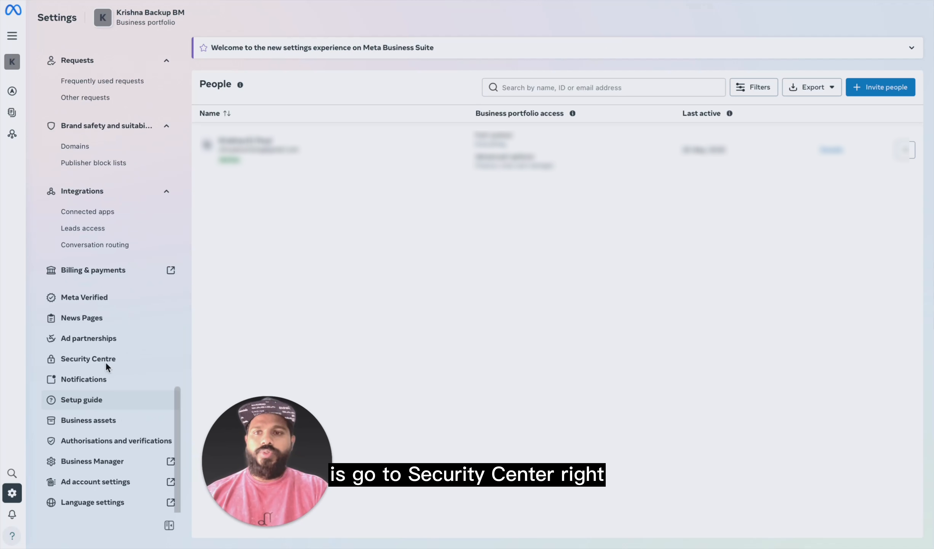
click(150, 365)
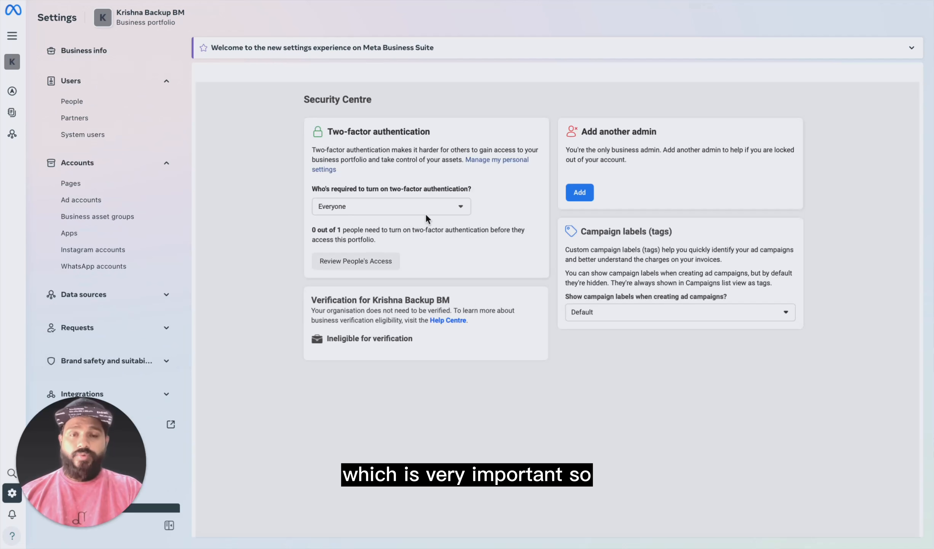
click(432, 220)
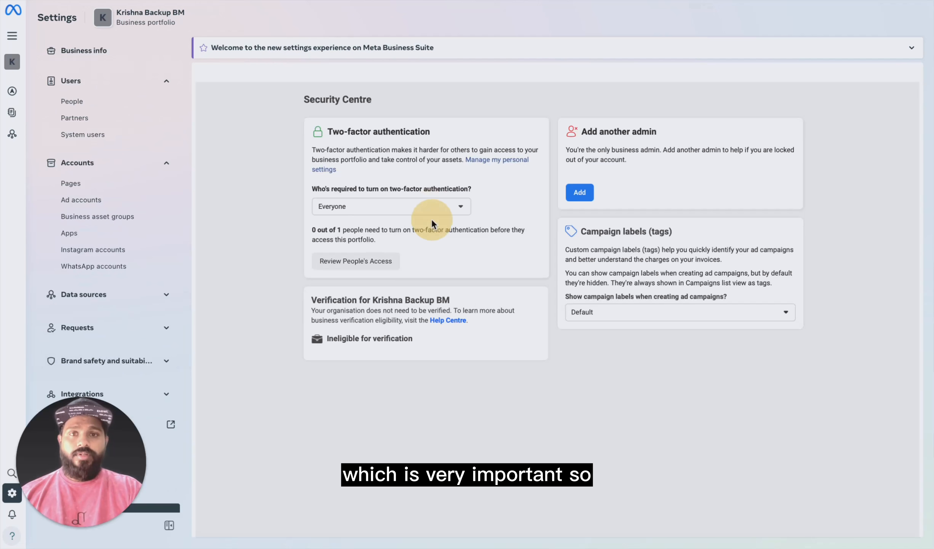
click(429, 205)
click(364, 262)
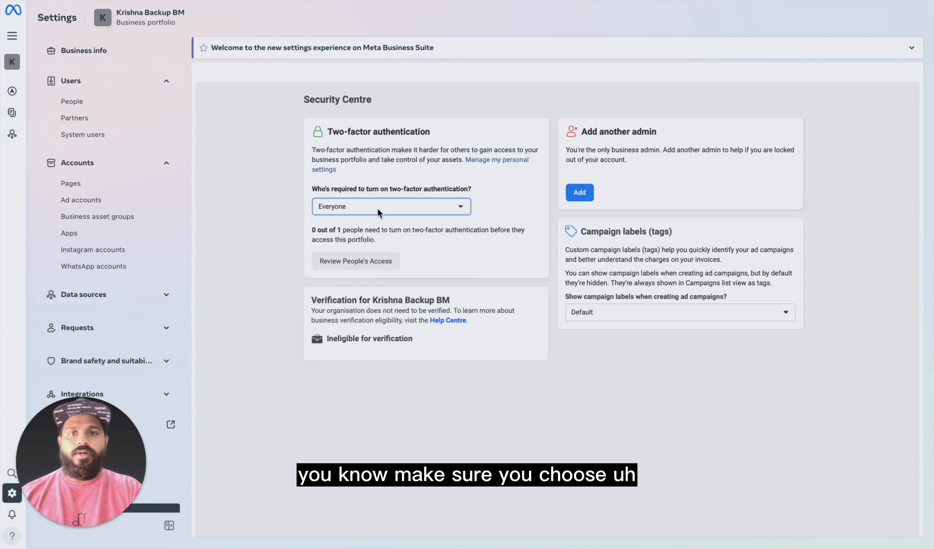
click(537, 413)
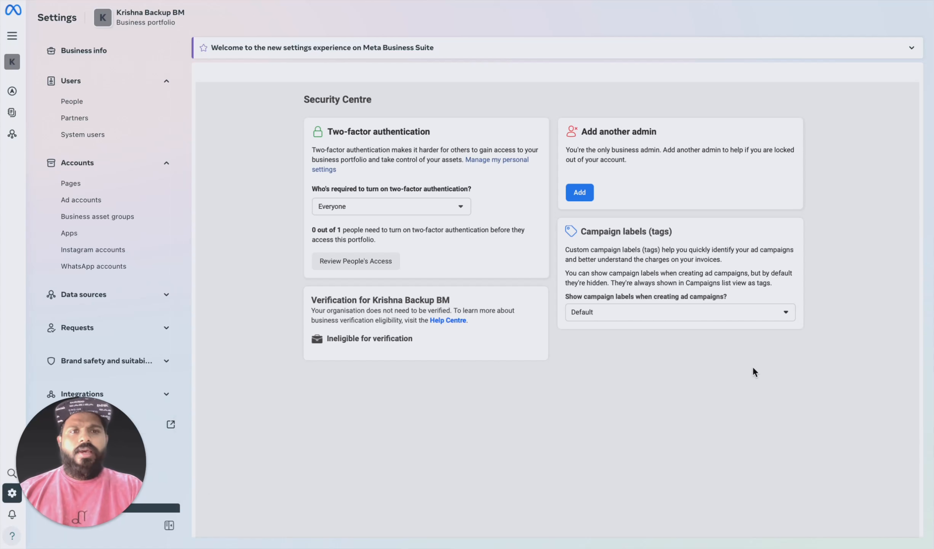
Open the People settings, view the form for inviting people by email address, and close it without sending an invitation.
click(88, 108)
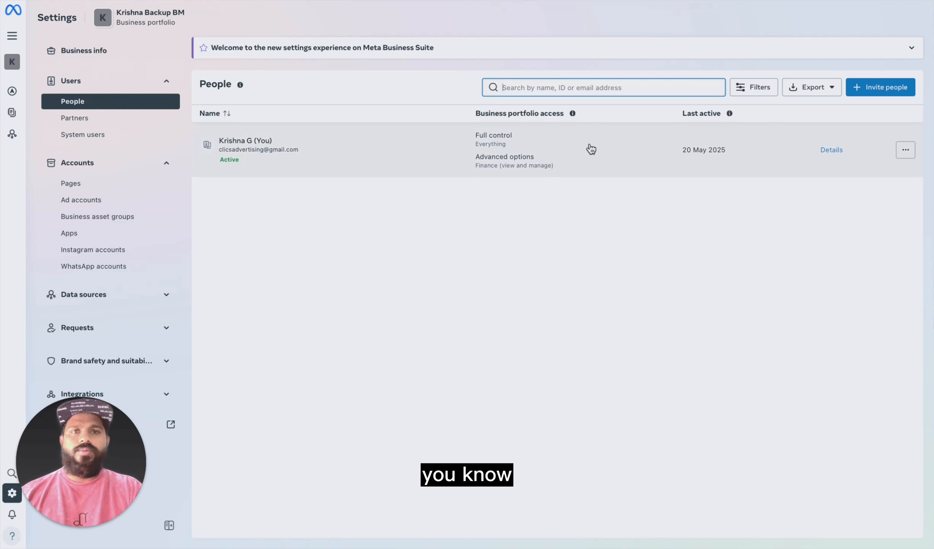
click(465, 25)
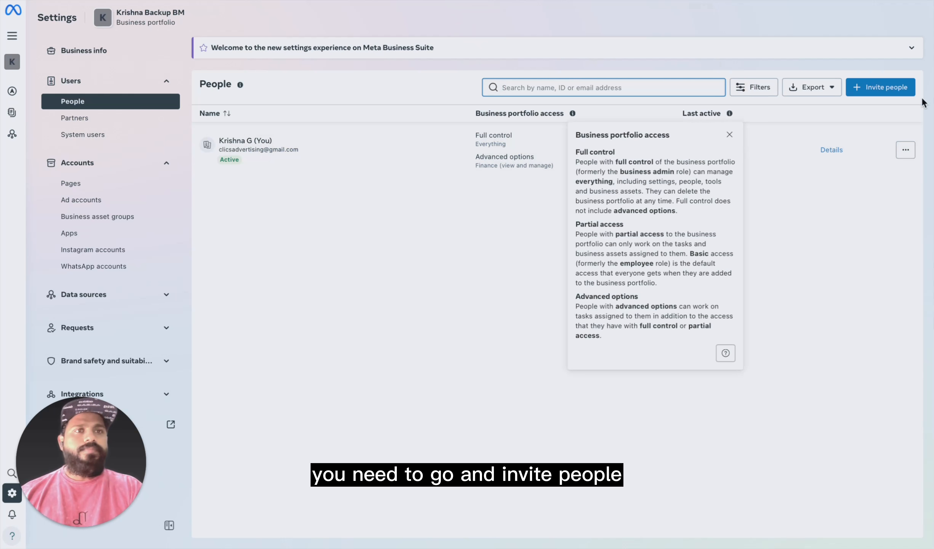
click(877, 88)
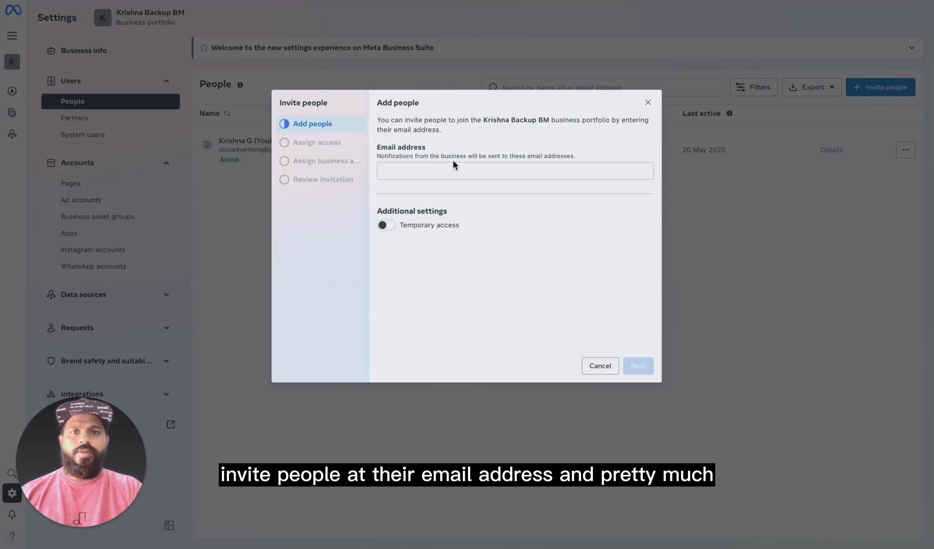
click(469, 168)
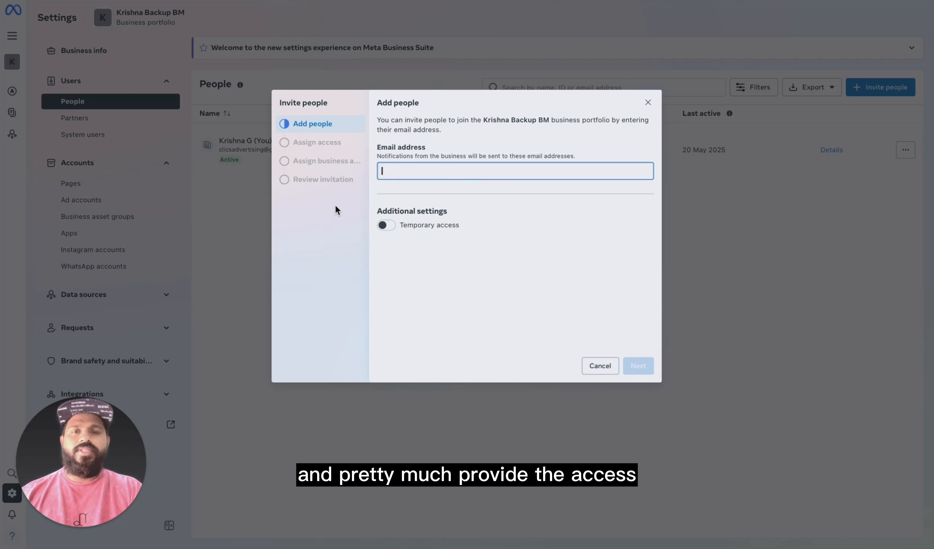
click(648, 103)
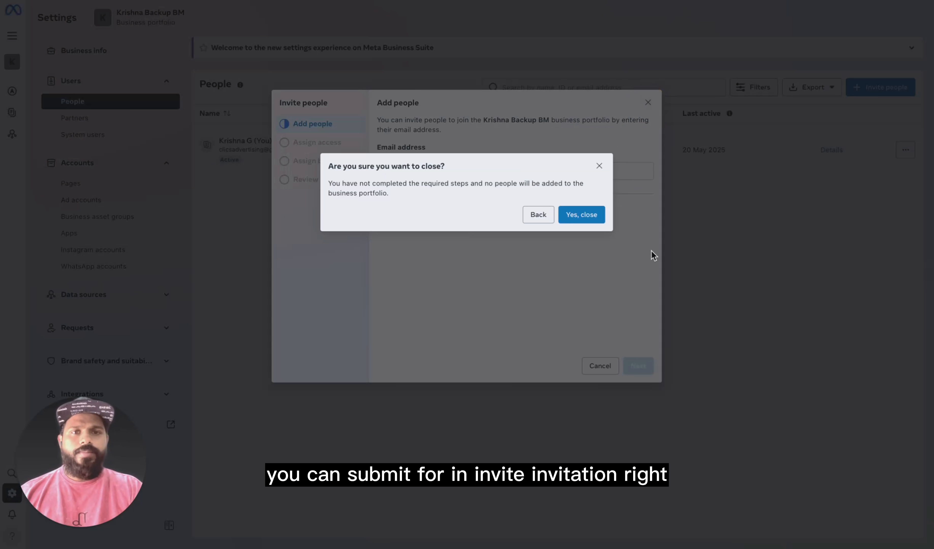
click(586, 215)
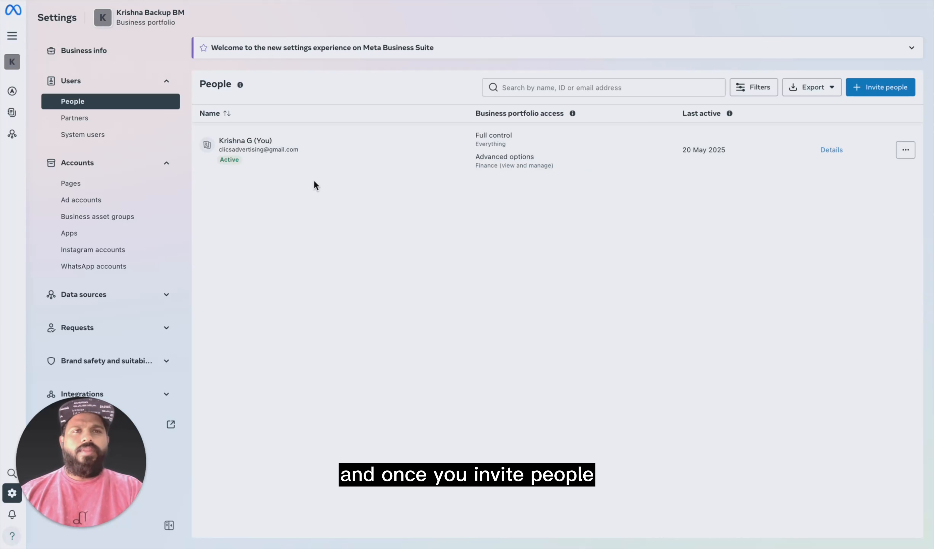
Start creating a new Facebook Page named Urban Wick in the Pages settings and discard the form.
click(80, 185)
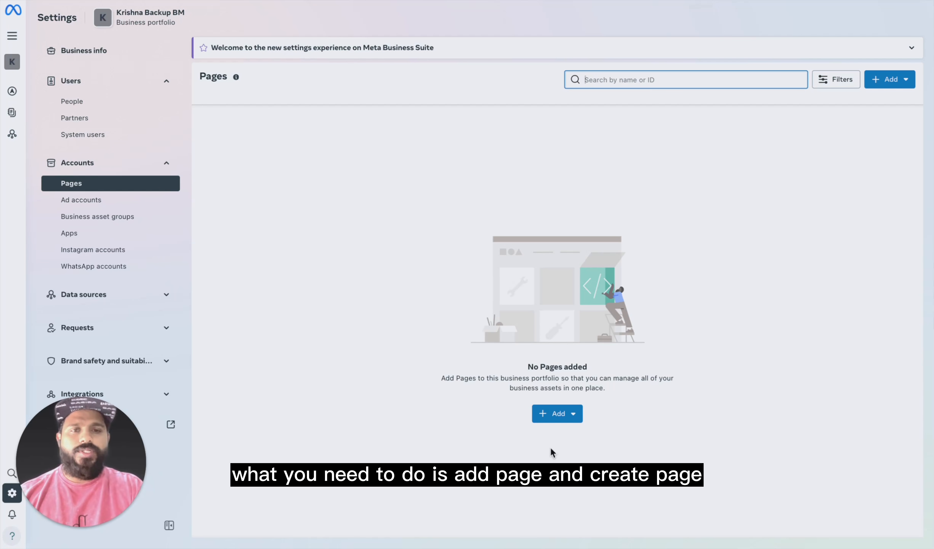
click(558, 414)
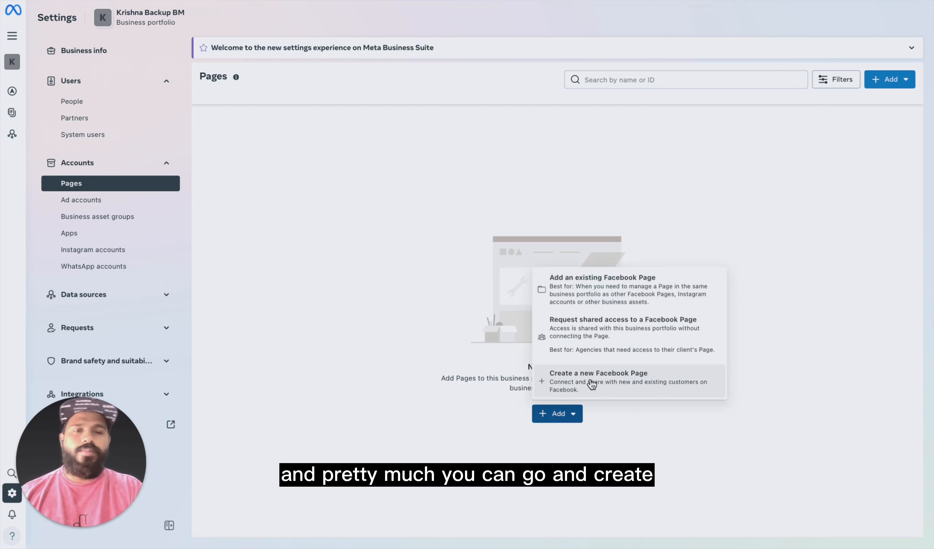
click(569, 384)
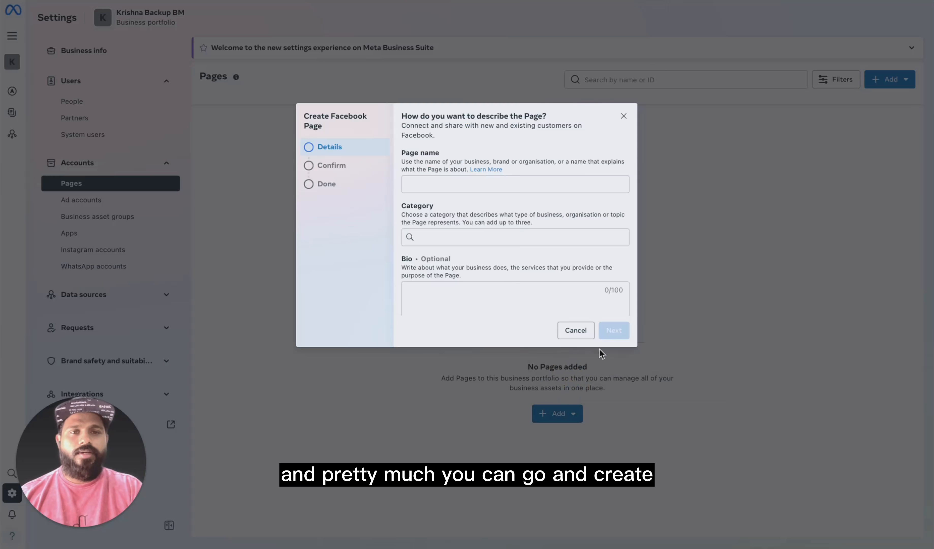
click(433, 186)
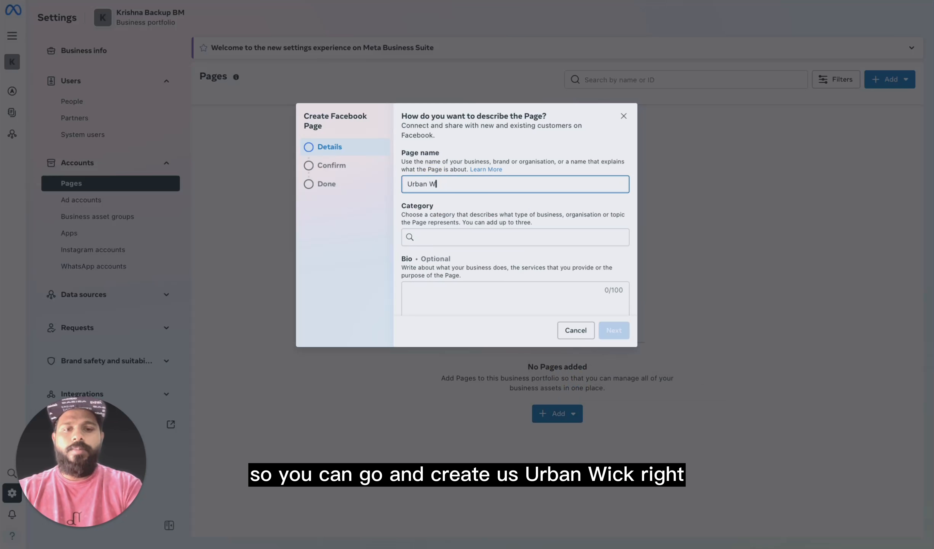
click(432, 241)
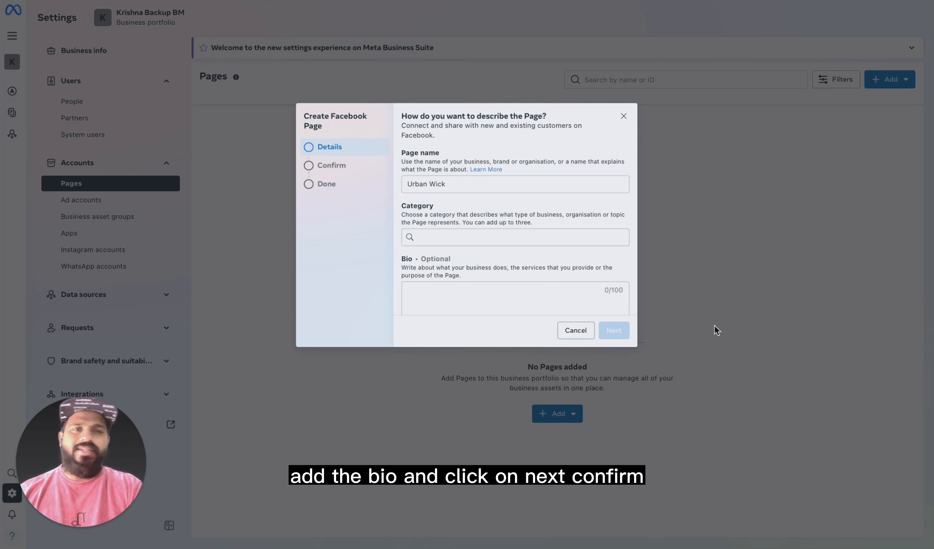
click(624, 116)
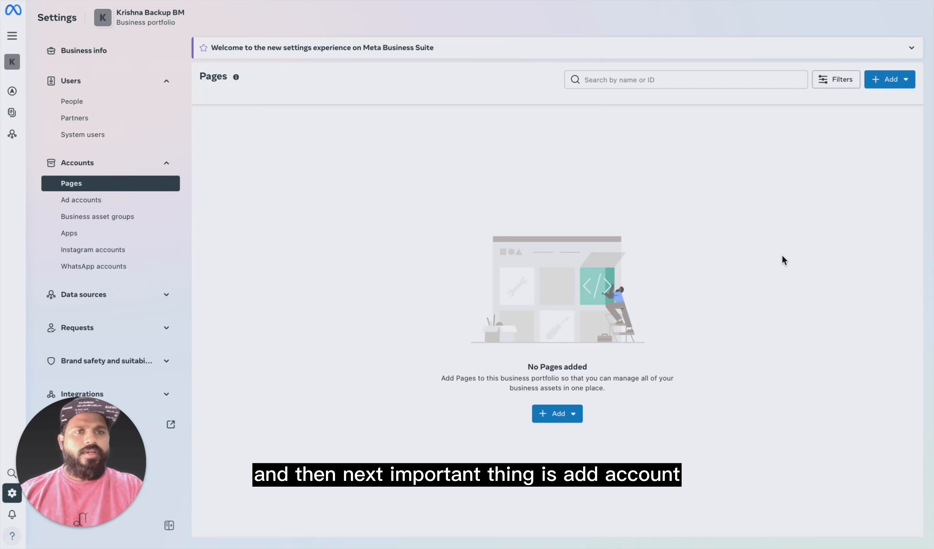
Start creating a new ad account named Urban Wick in the Ad accounts settings and discard the form.
click(102, 201)
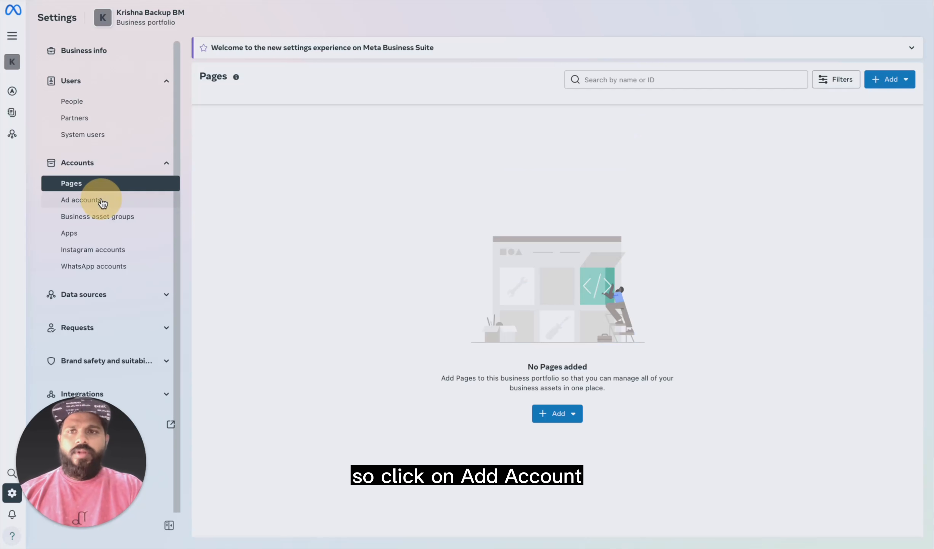
click(563, 407)
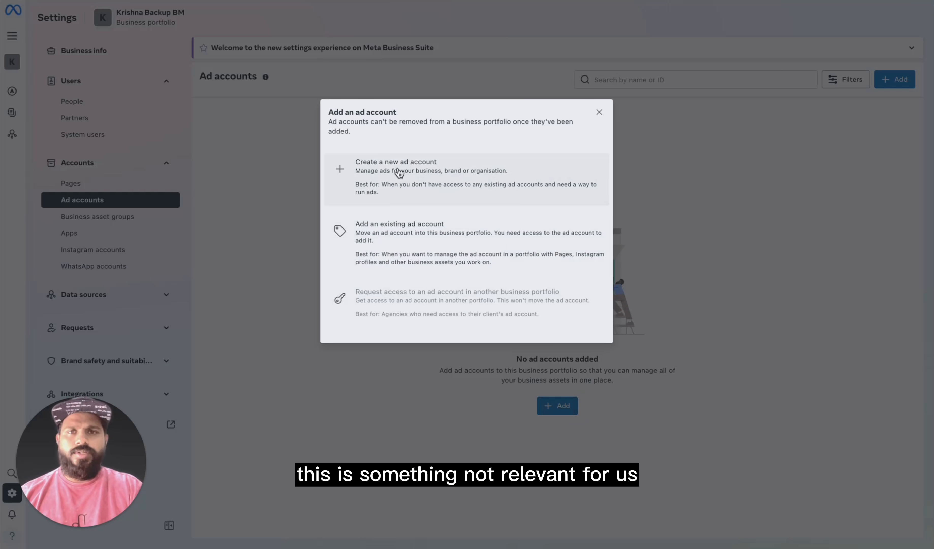
click(402, 180)
click(448, 157)
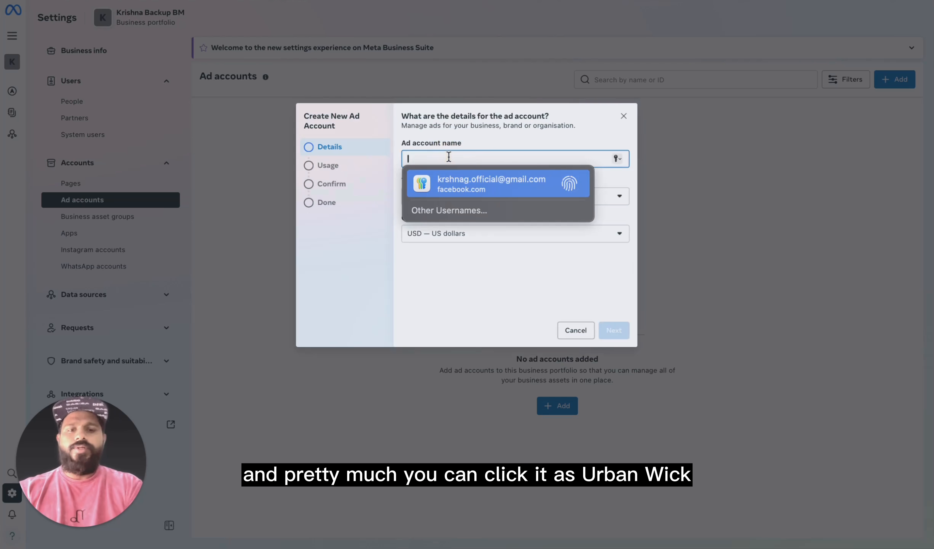
text(Urban Wick)
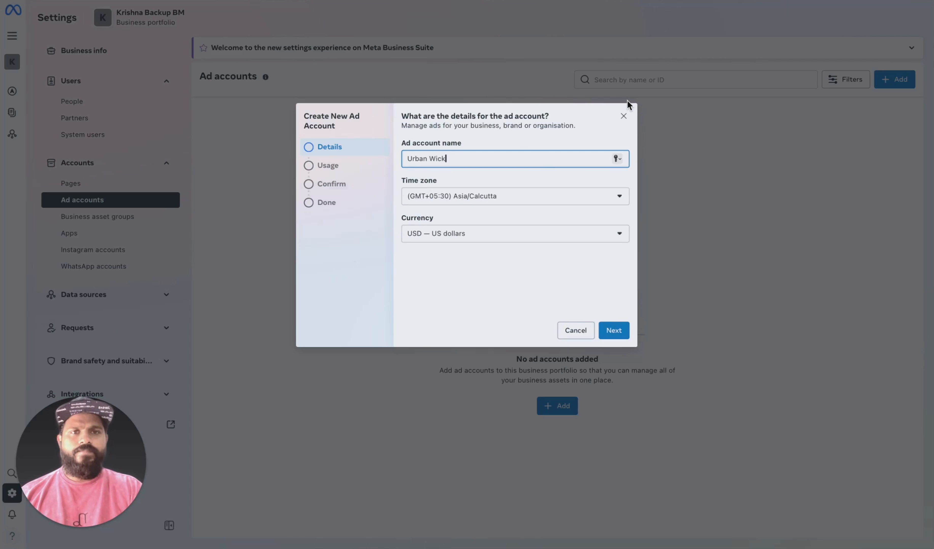
click(623, 116)
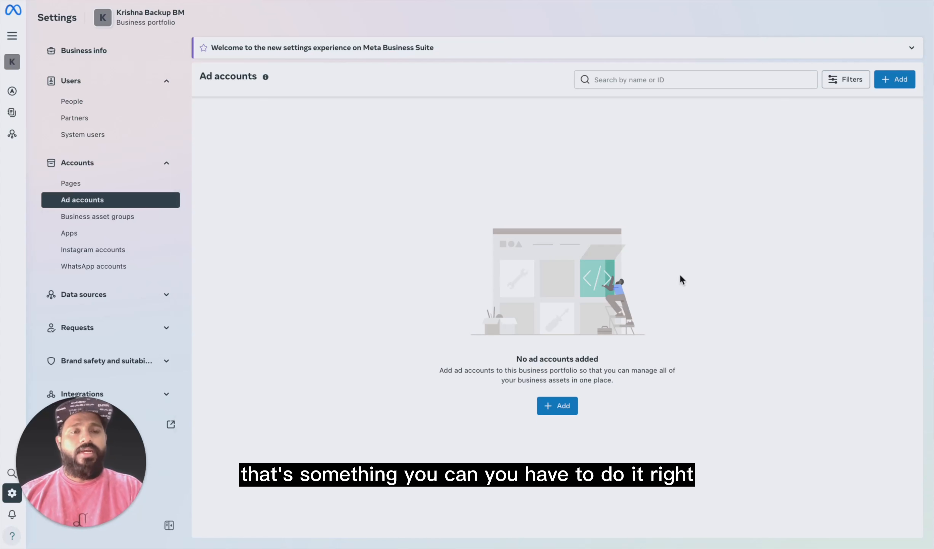
Open the Instagram accounts settings, view the form for claiming an Instagram account, and close it without claiming one.
scroll(113, 256, down, 1)
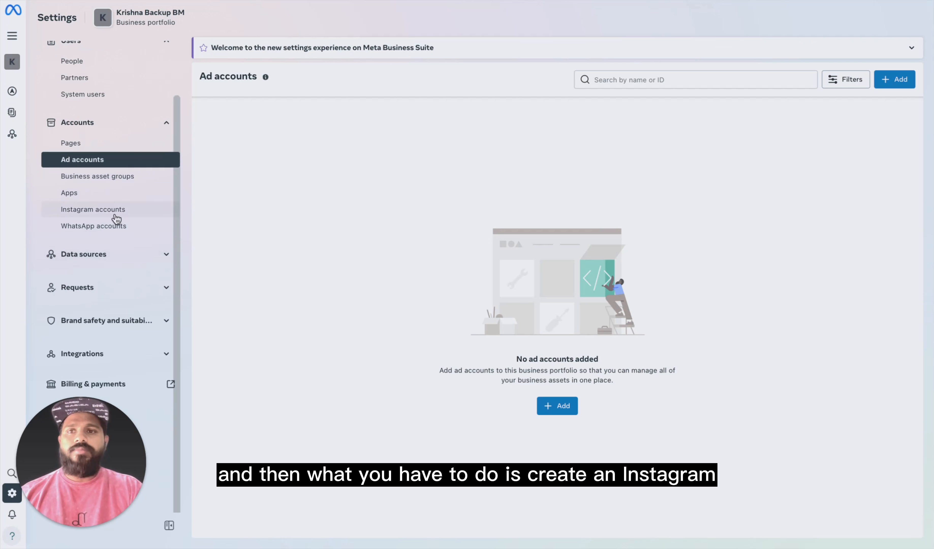
click(141, 211)
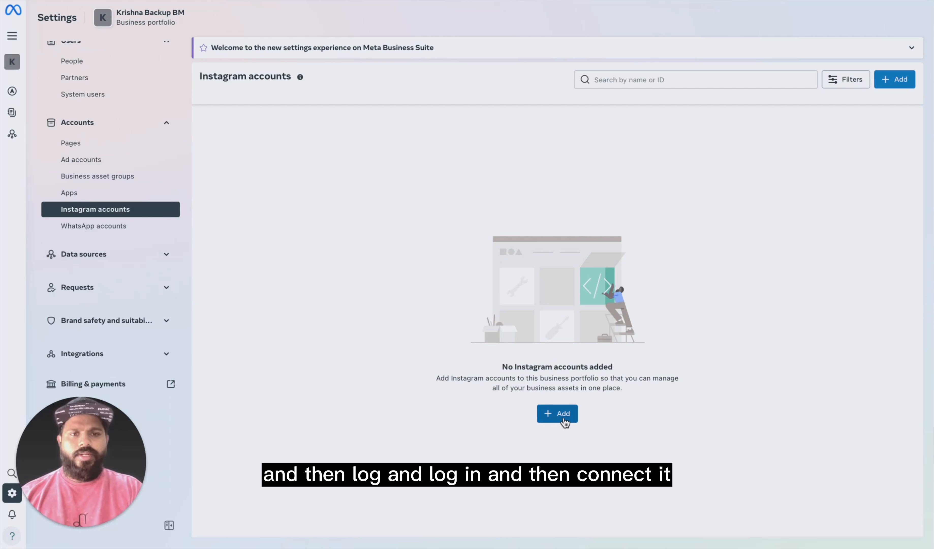
click(565, 417)
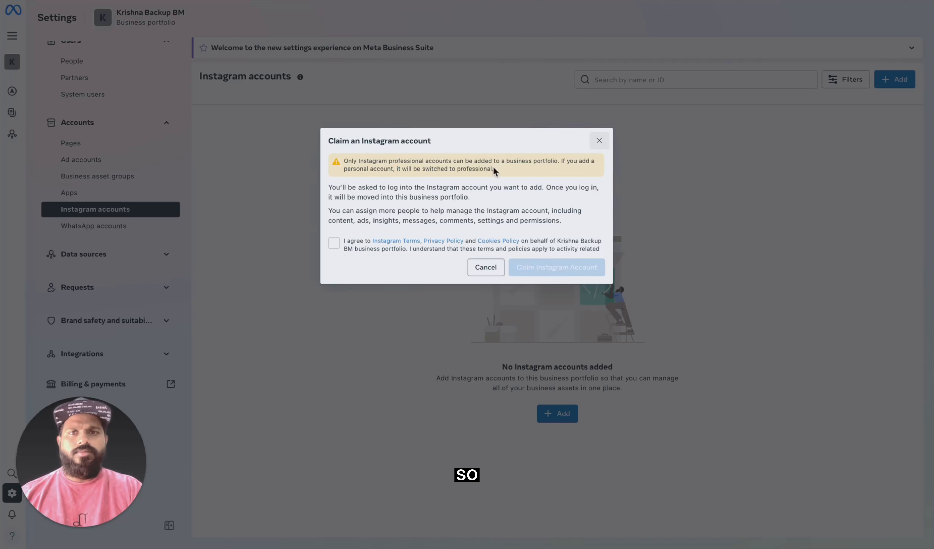
click(599, 140)
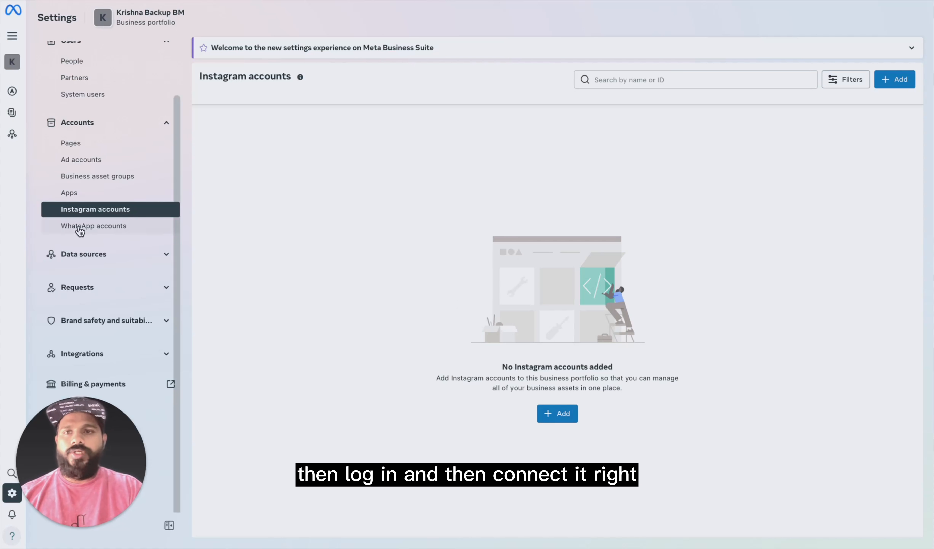
Start creating a new dataset named Urban Wick in the Datasets settings under Data sources and discard the form.
scroll(77, 231, down, 2)
click(180, 220)
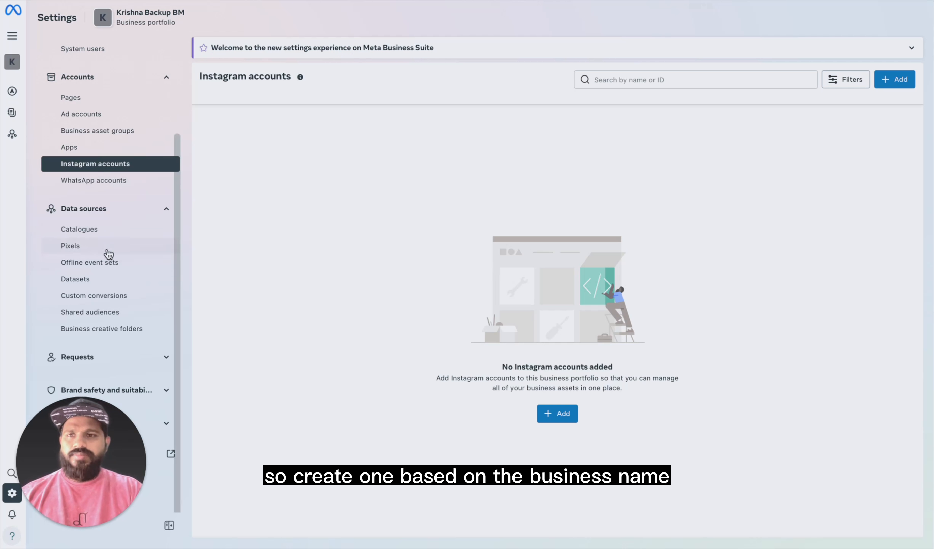
click(91, 282)
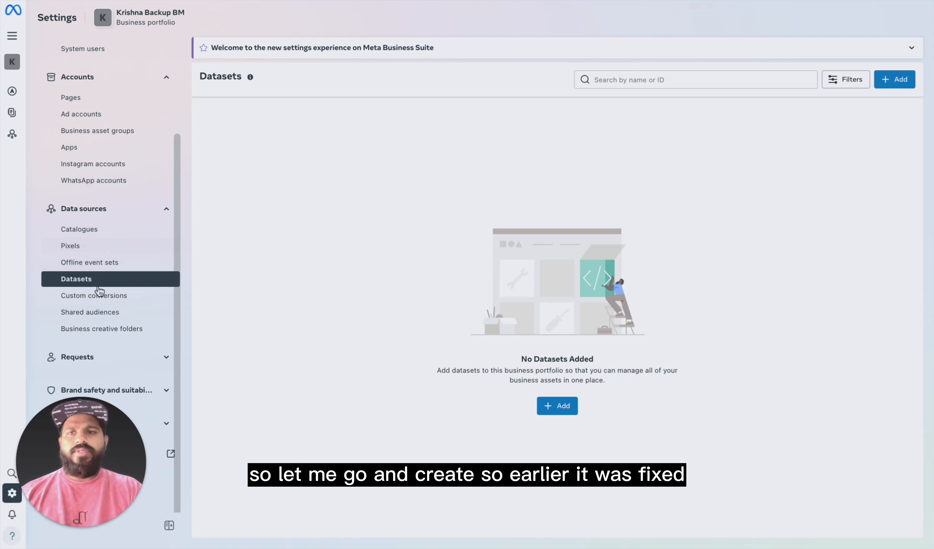
click(563, 407)
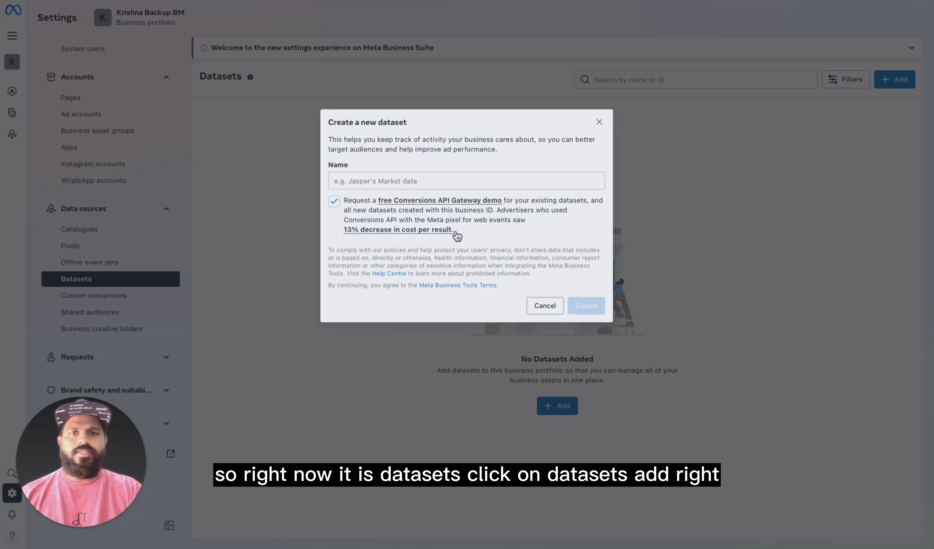
click(368, 178)
text(Urban)
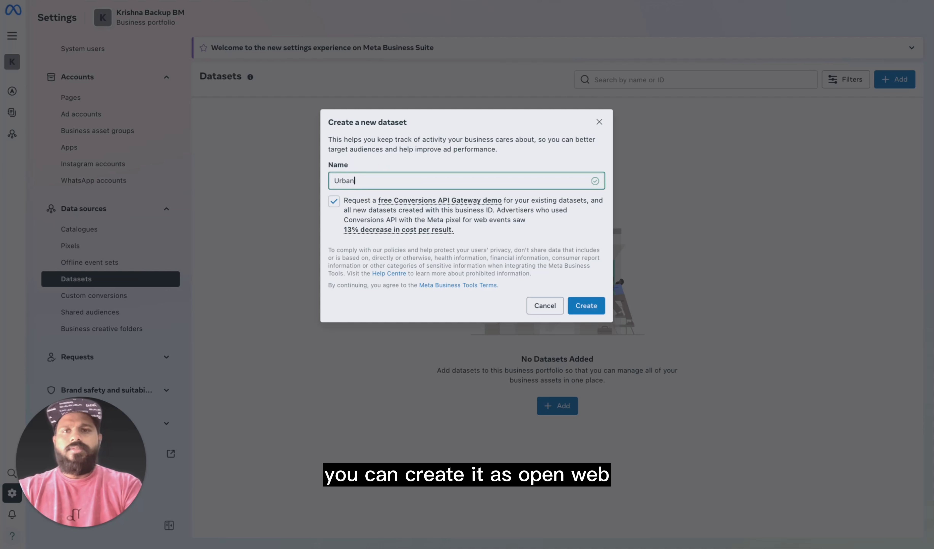
text( Wick)
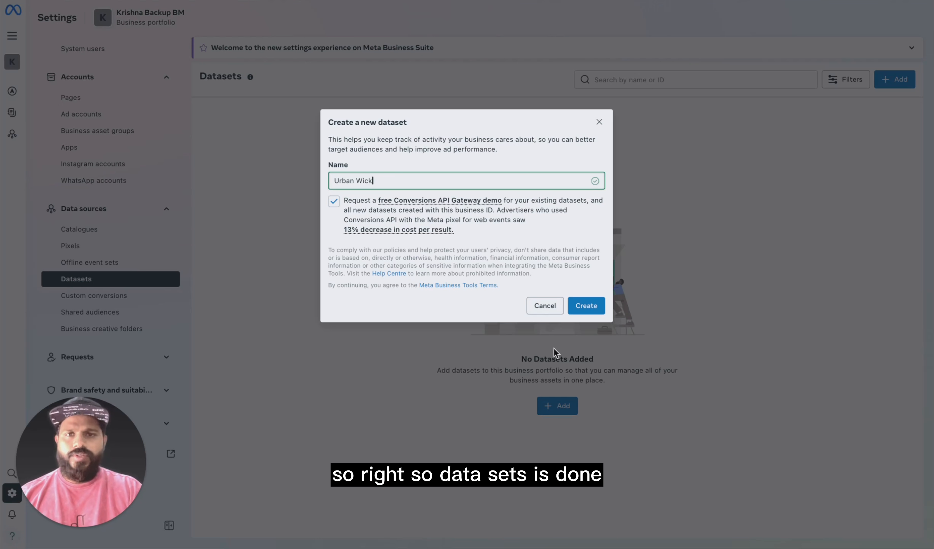
click(540, 311)
Look over the settings categories, covering Users, Accounts, Data sources and the remaining portfolio sections.
scroll(149, 391, down, 1)
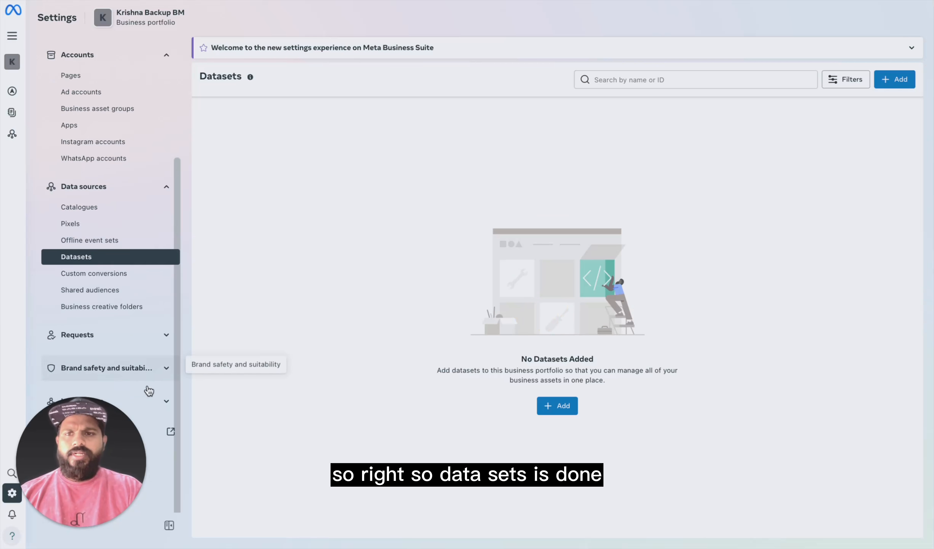
scroll(149, 391, down, 2)
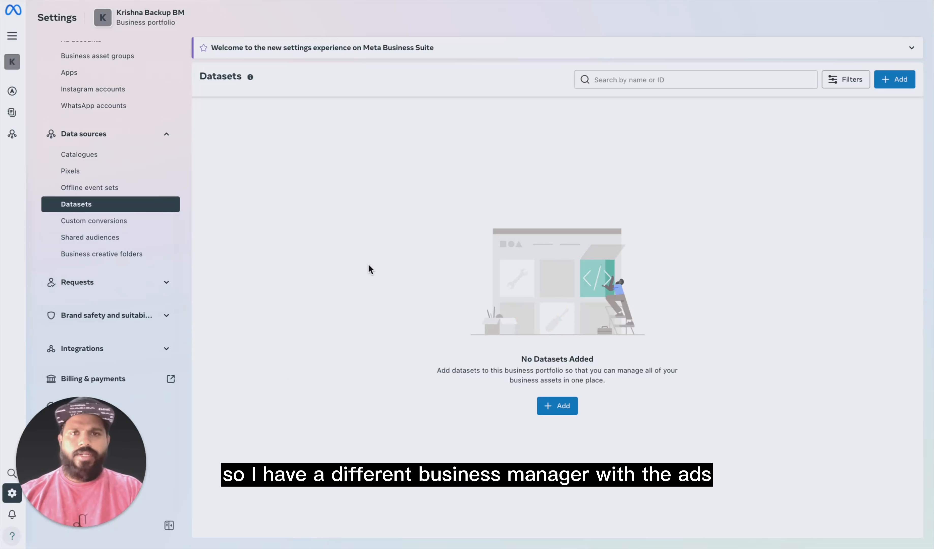
scroll(127, 289, up, 1)
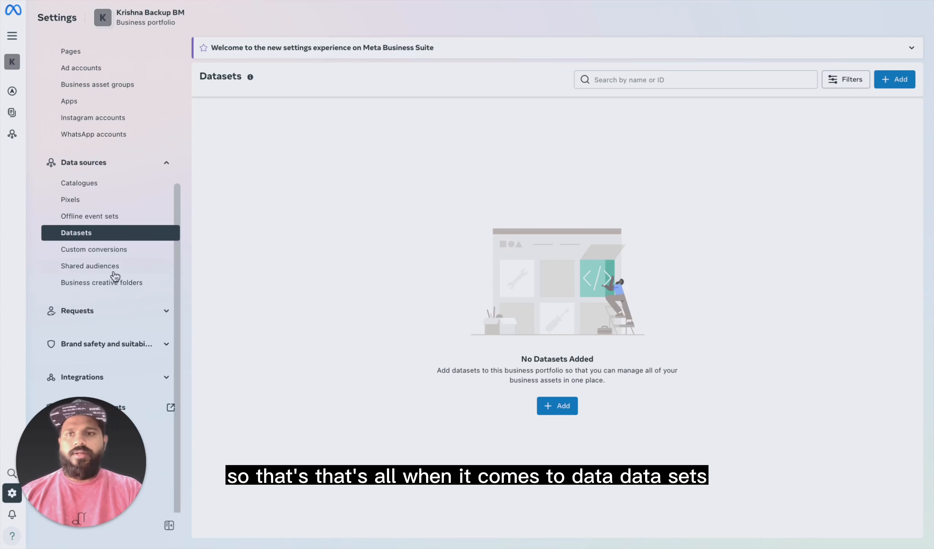
scroll(117, 279, down, 2)
scroll(128, 253, up, 5)
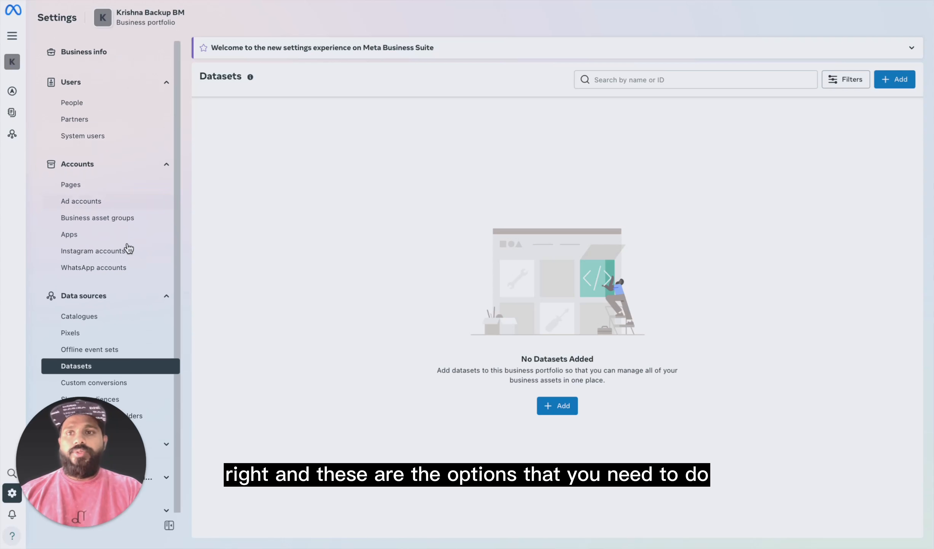
scroll(135, 279, down, 1)
scroll(137, 282, up, 1)
scroll(160, 286, down, 5)
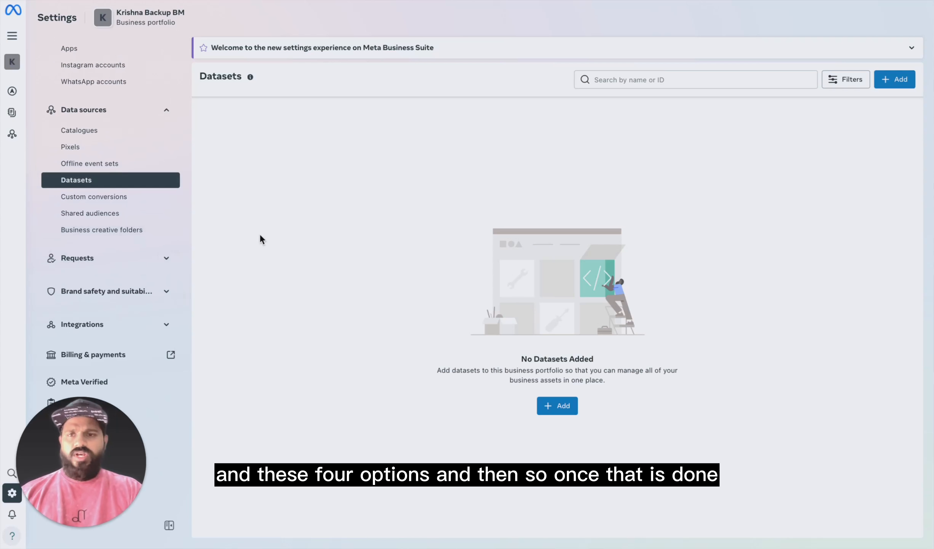
scroll(142, 302, down, 1)
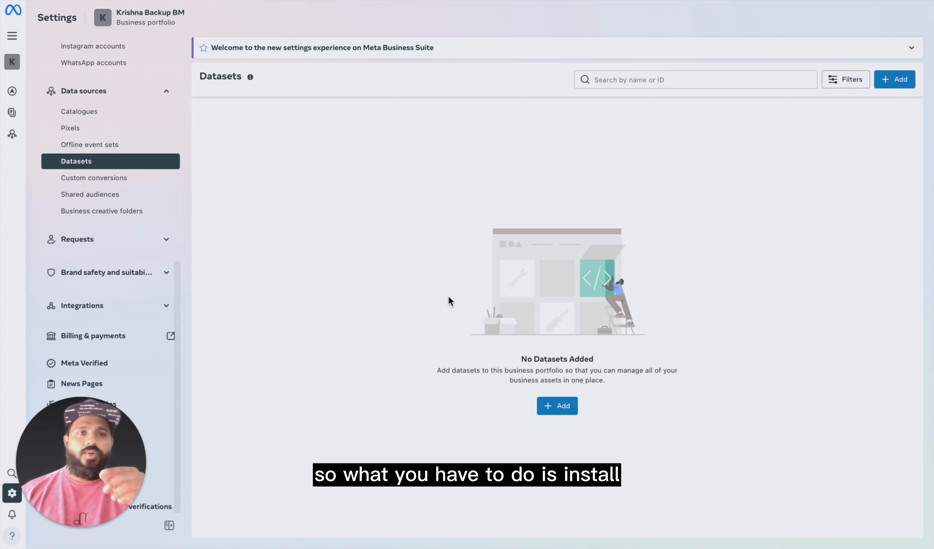
Open the Domains settings under Brand safety and suitability, view the form for creating a domain, and close it without adding one.
scroll(146, 287, down, 2)
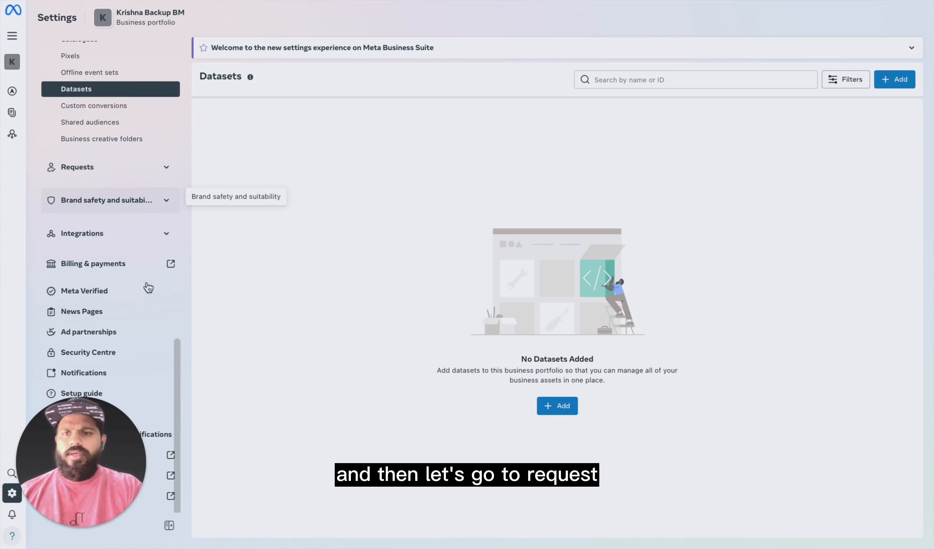
click(113, 175)
click(124, 239)
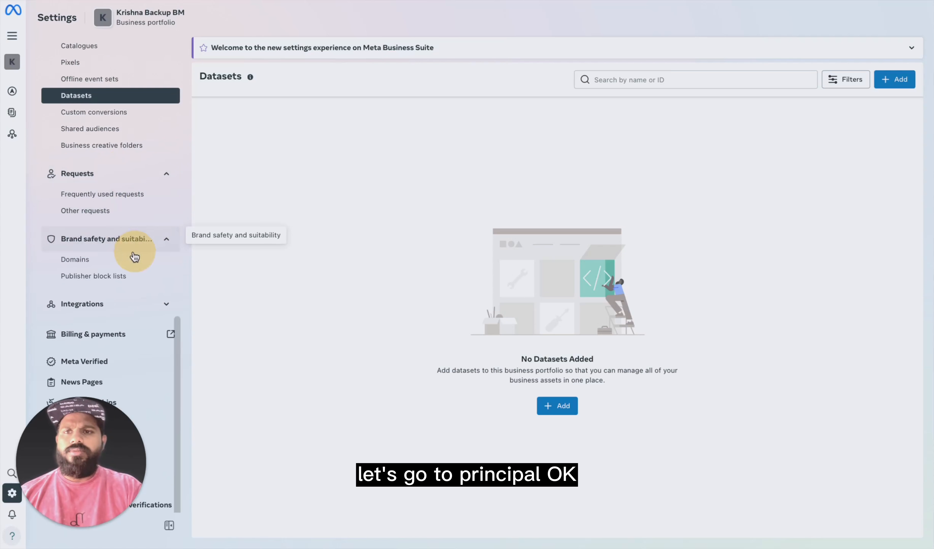
click(166, 259)
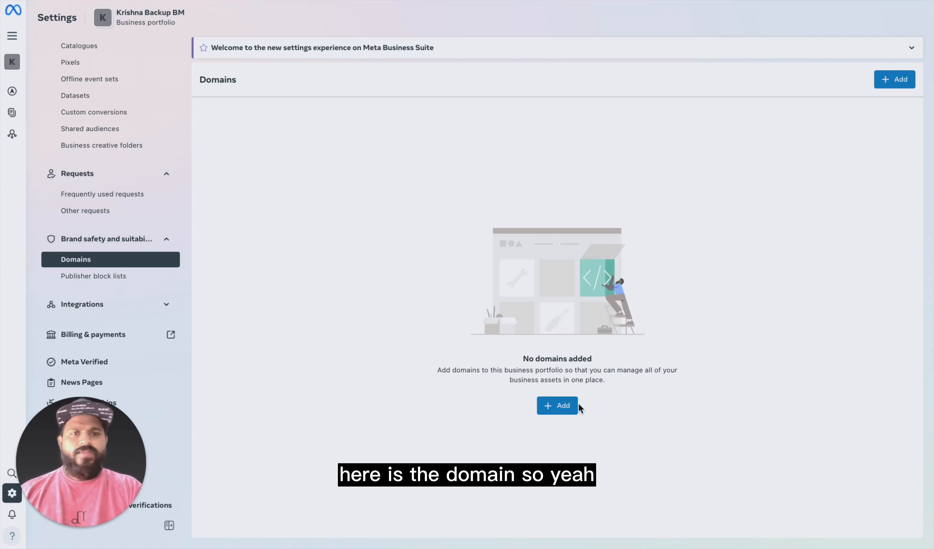
click(556, 405)
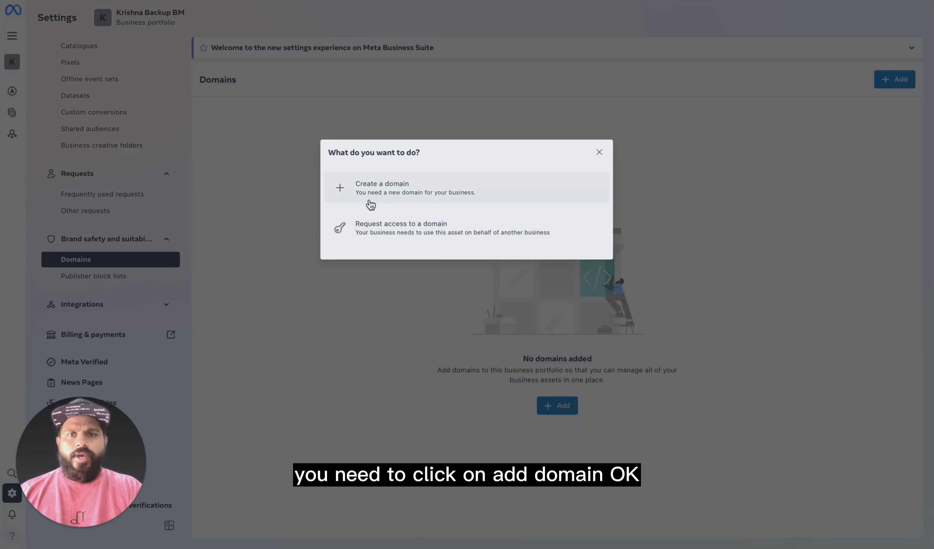
click(447, 200)
click(412, 217)
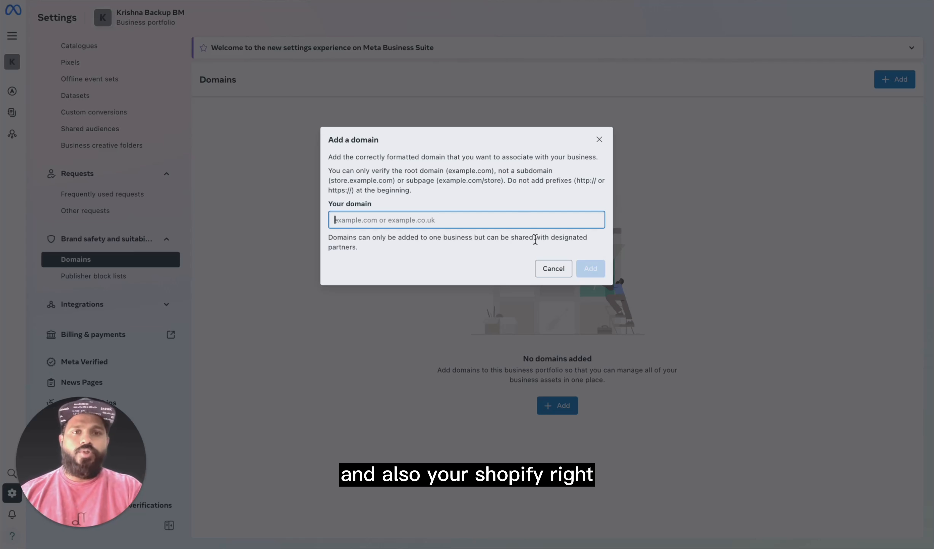
click(551, 268)
Open the portfolio's Billing & payments page, begin adding a business payment method, and dismiss the finance editor assignment.
scroll(142, 314, down, 2)
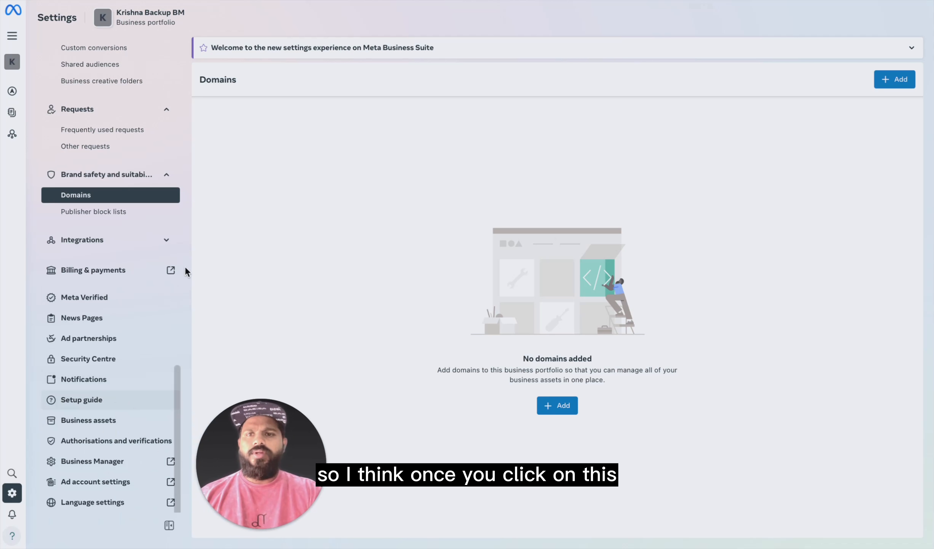
click(679, 1)
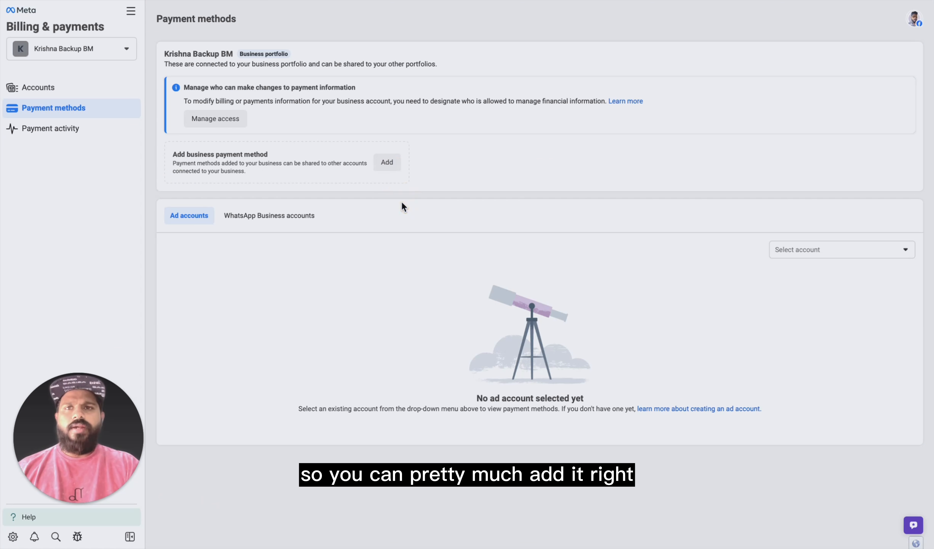
click(387, 163)
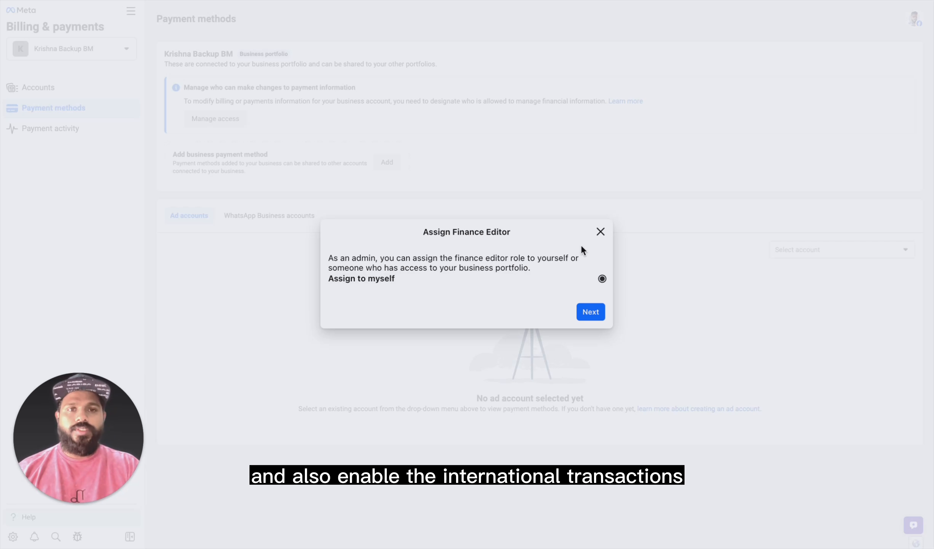
click(601, 233)
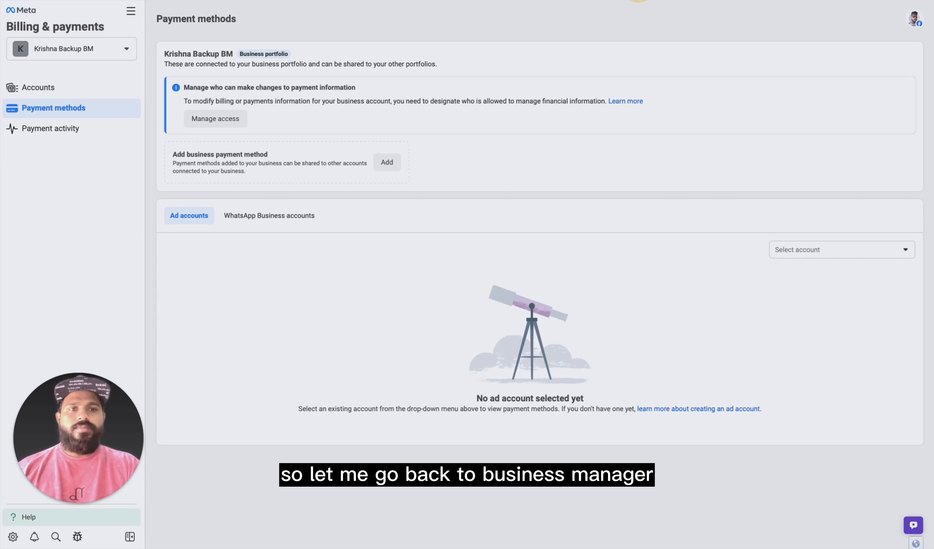
Return to the business portfolio settings and revisit the People, Pages and Ad accounts sections.
click(638, 1)
click(406, 318)
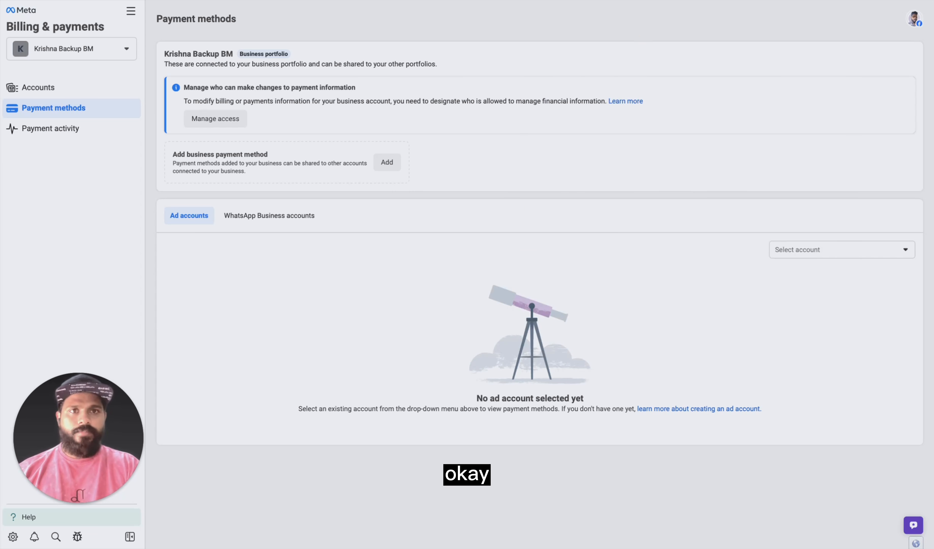
click(638, 2)
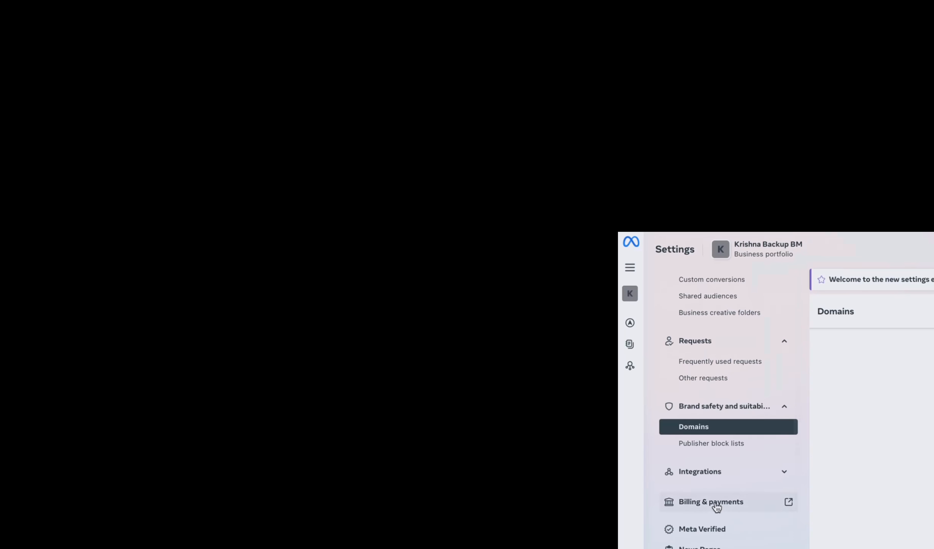
scroll(716, 507, up, 10)
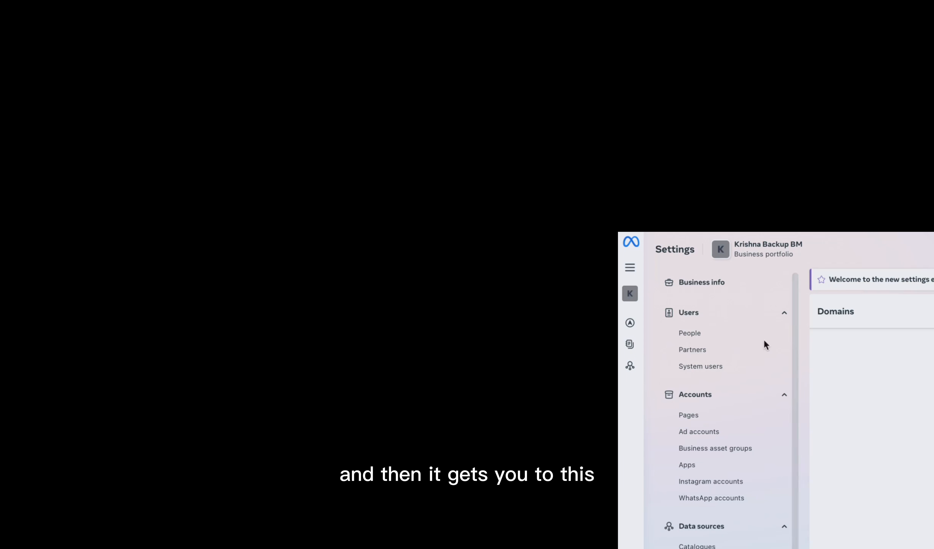
click(716, 342)
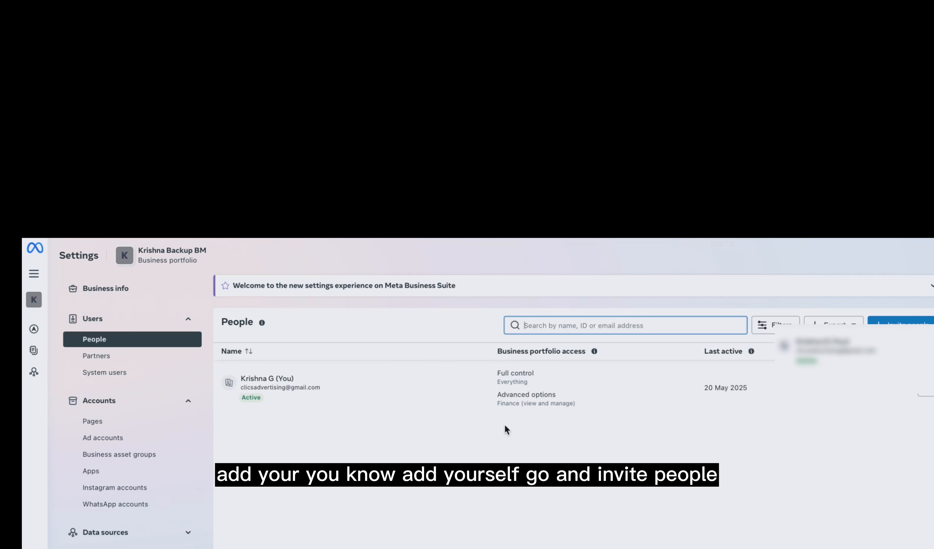
click(122, 422)
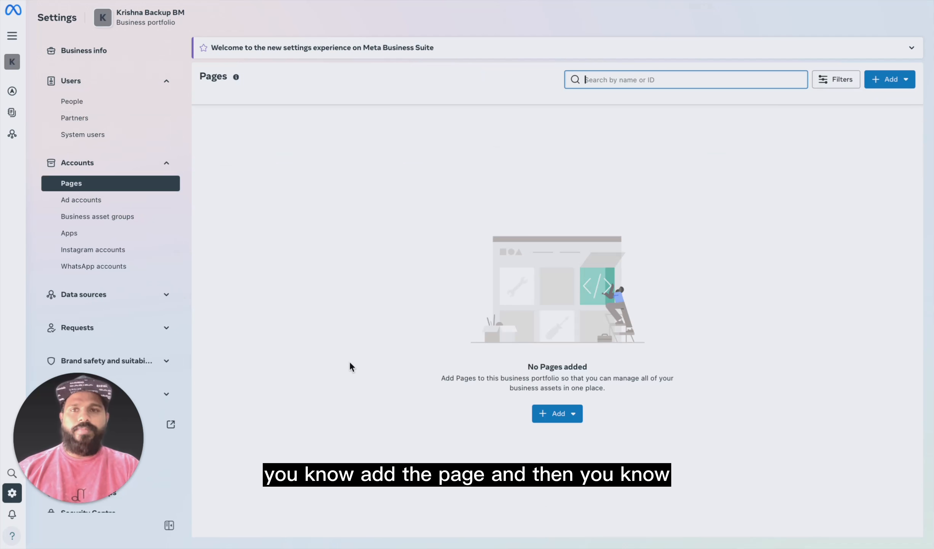
click(106, 199)
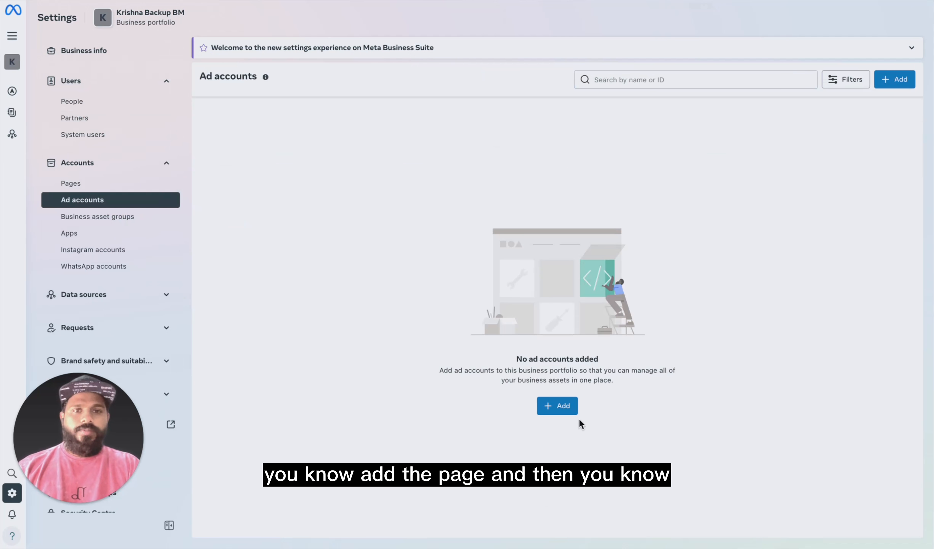
Revisit the Instagram accounts section and the Datasets section under Data sources.
scroll(188, 277, down, 1)
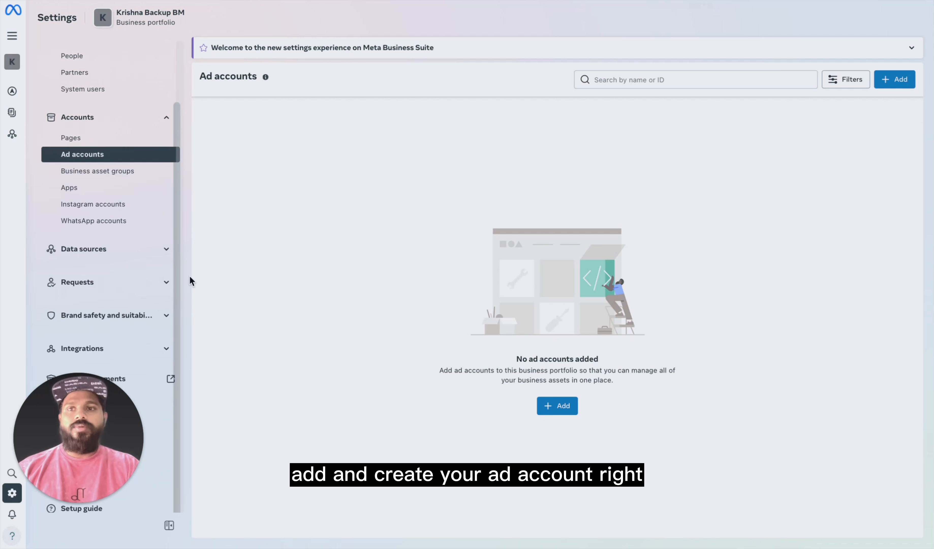
click(109, 206)
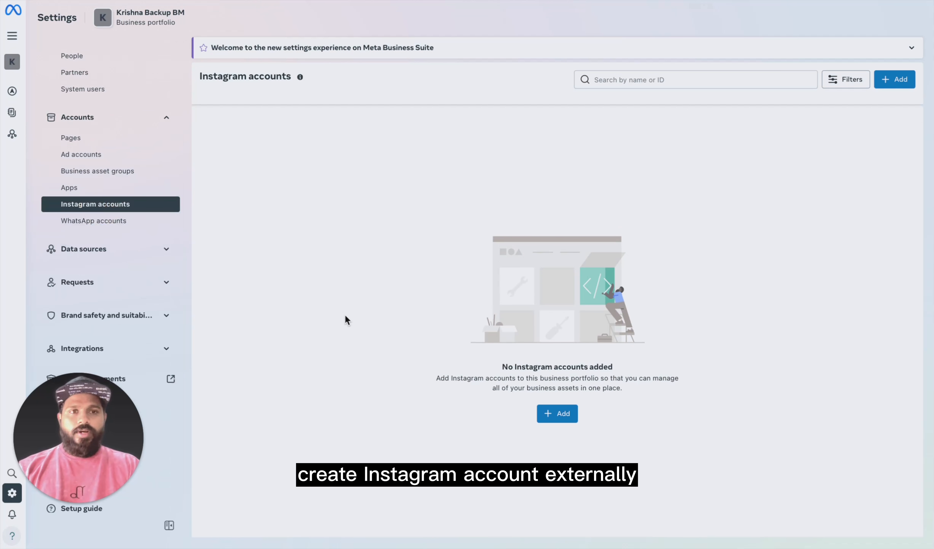
scroll(134, 244, down, 1)
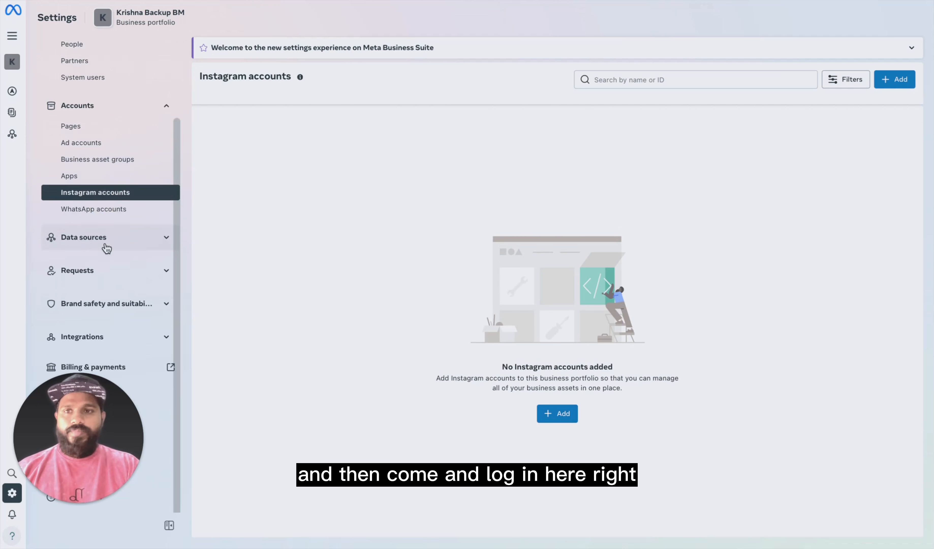
click(129, 214)
scroll(94, 247, down, 1)
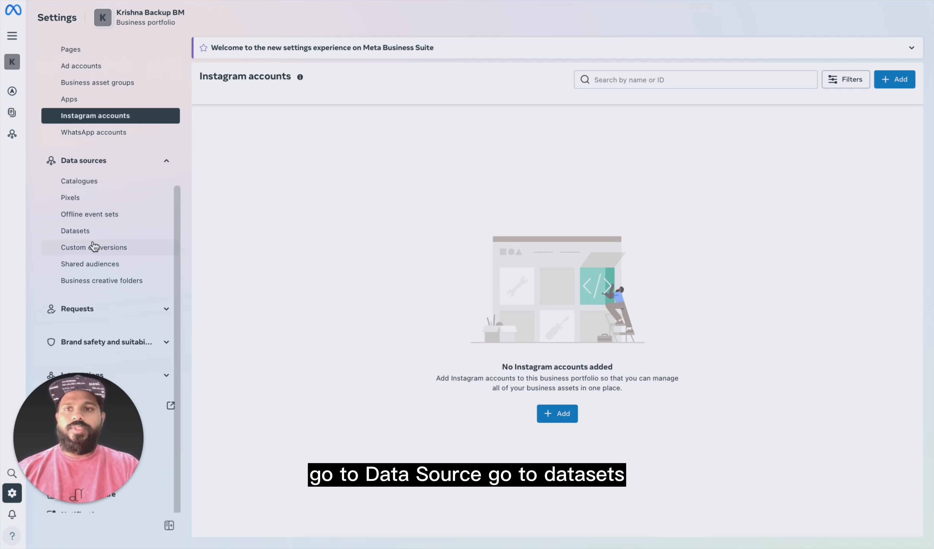
click(109, 231)
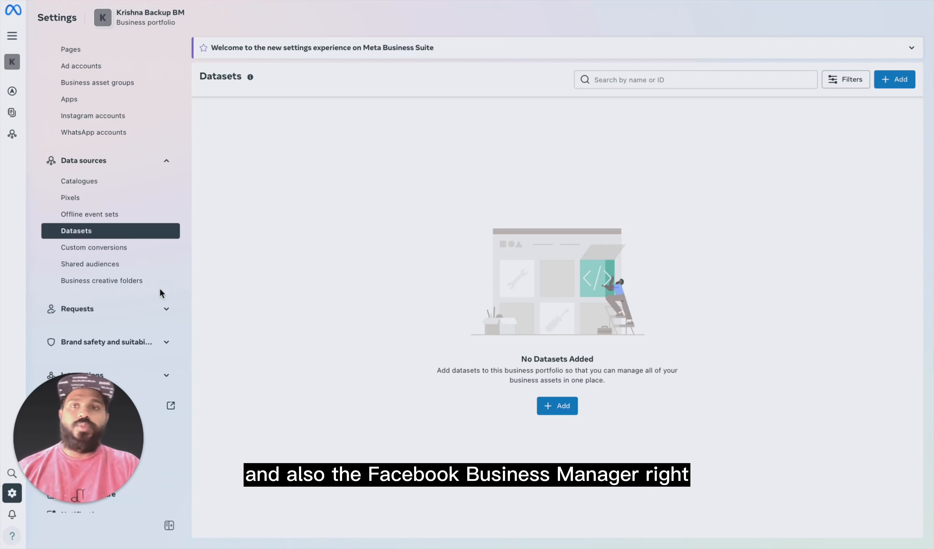
Expand the Requests, Integrations and Brand safety and suitability sections of the portfolio settings and revisit Domains.
scroll(144, 279, down, 3)
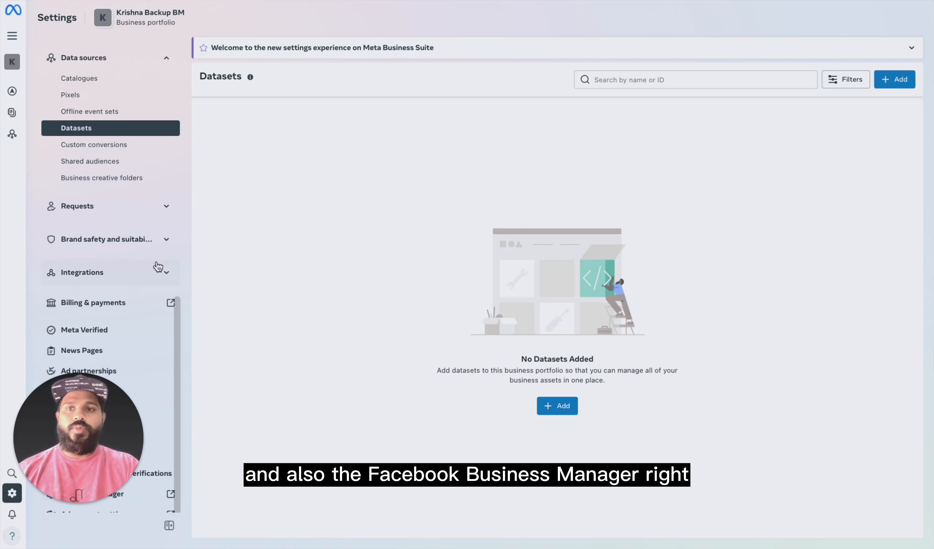
click(146, 206)
scroll(117, 285, down, 2)
click(115, 258)
click(137, 221)
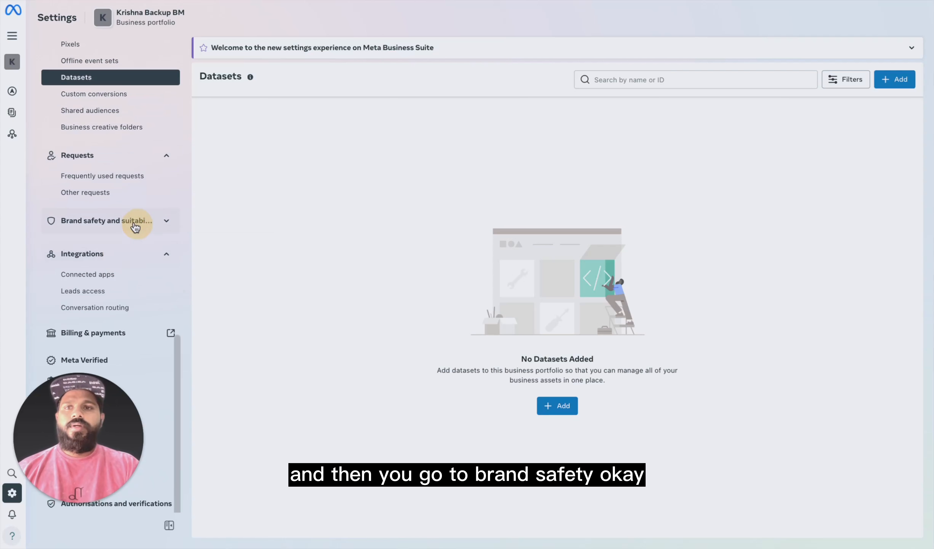
click(94, 244)
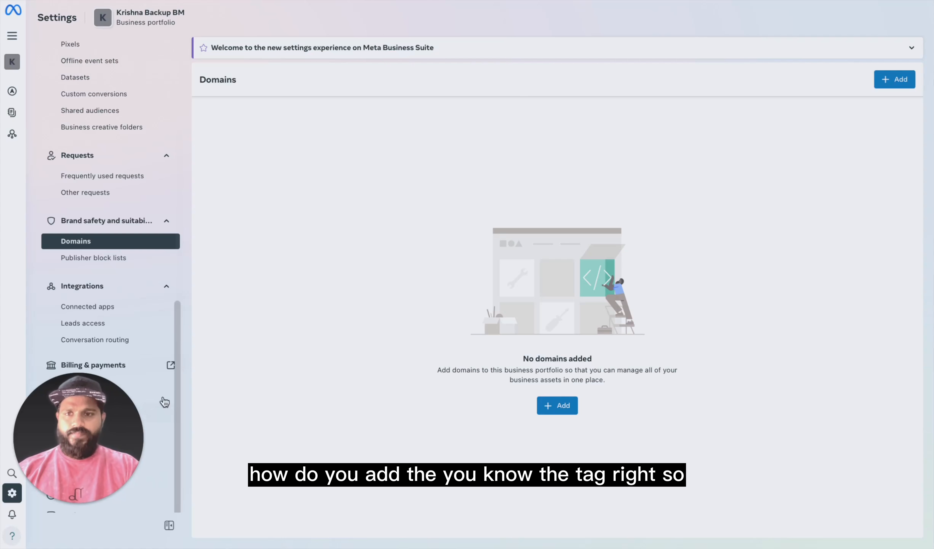
scroll(114, 332, down, 2)
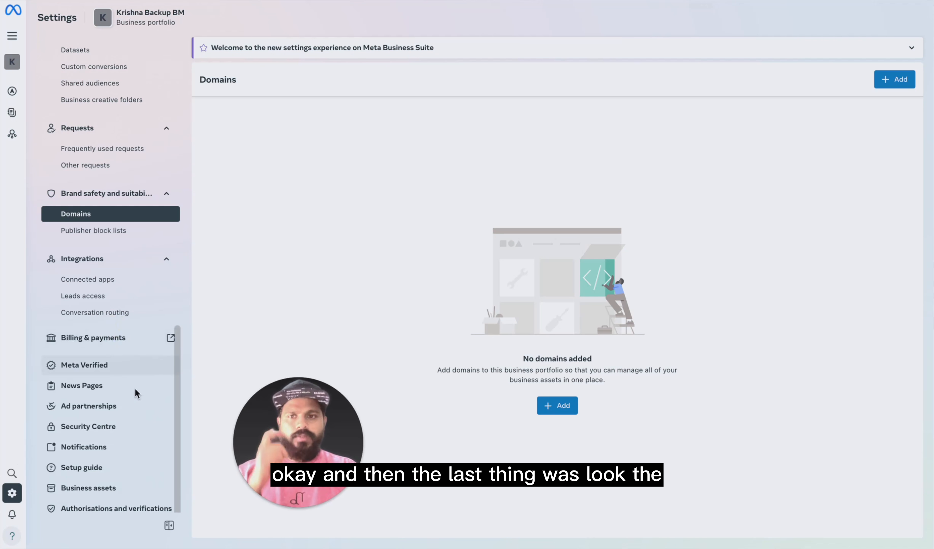
drag(291, 447, 89, 449)
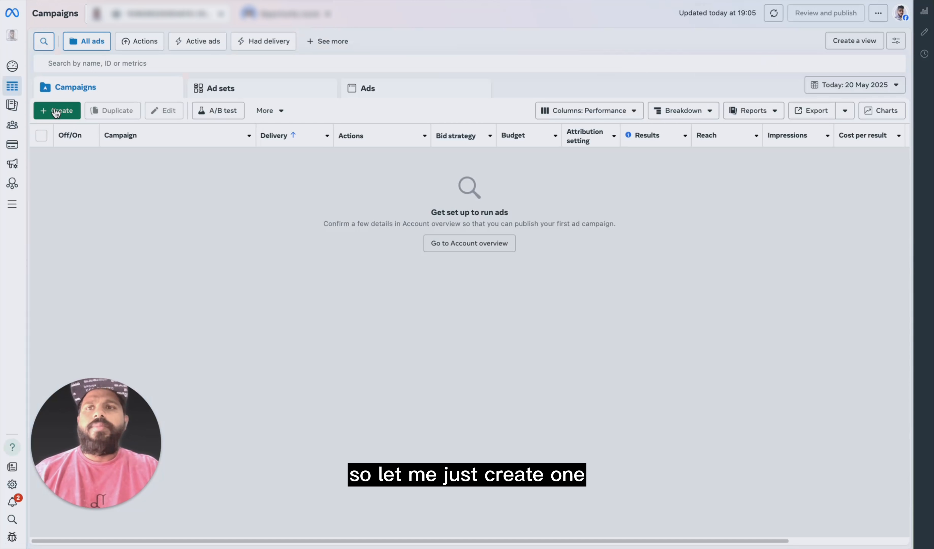
In Ads Manager, view the full list of available tools and close it again.
mouse_move(107, 66)
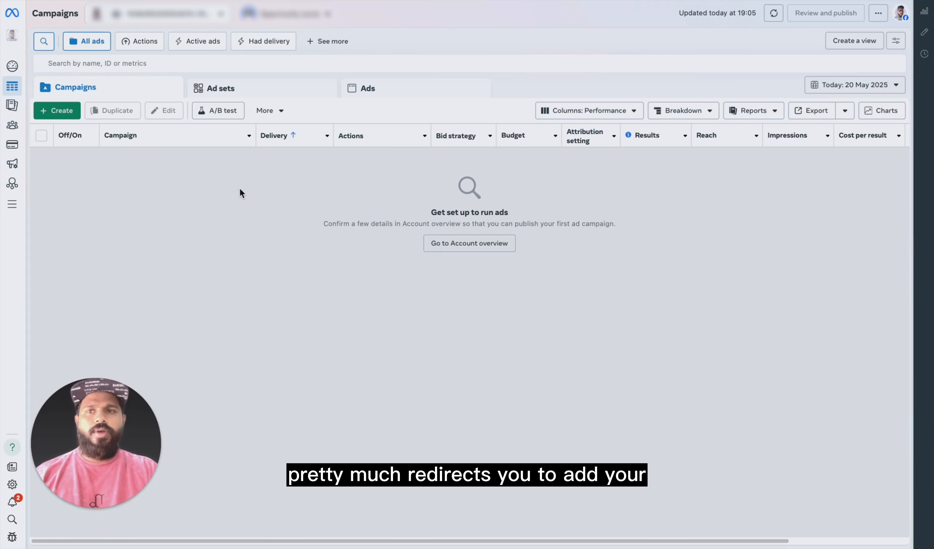
mouse_move(64, 154)
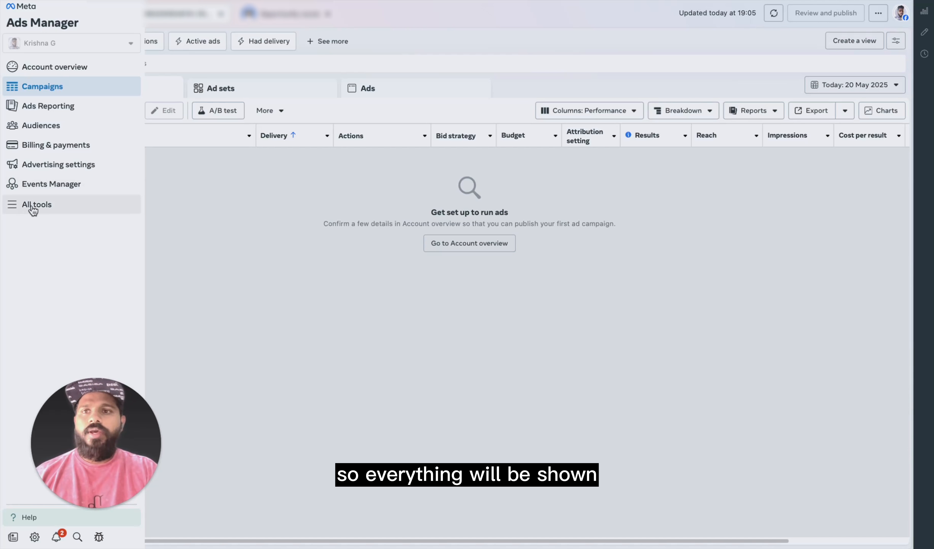
click(17, 205)
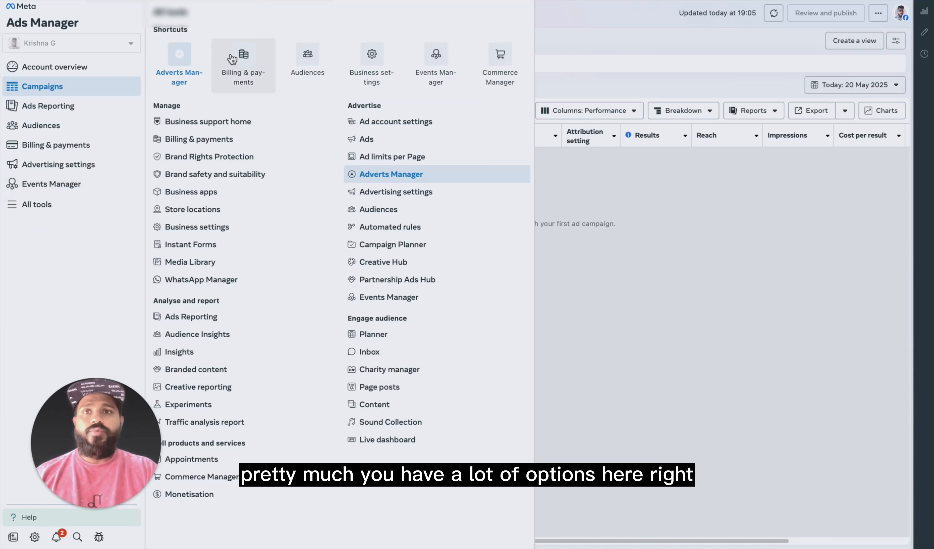
click(594, 361)
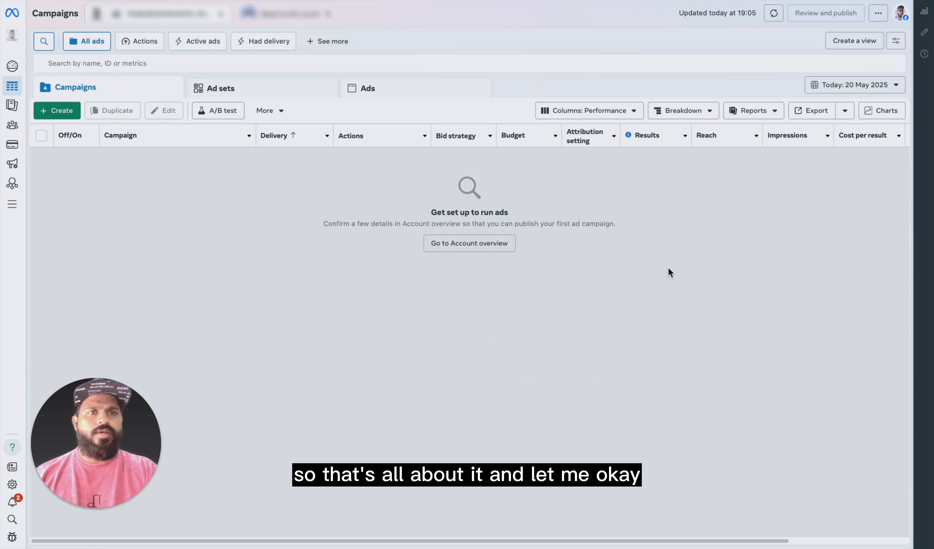
Create a new campaign with the Auction buying type and the Sales objective.
click(60, 112)
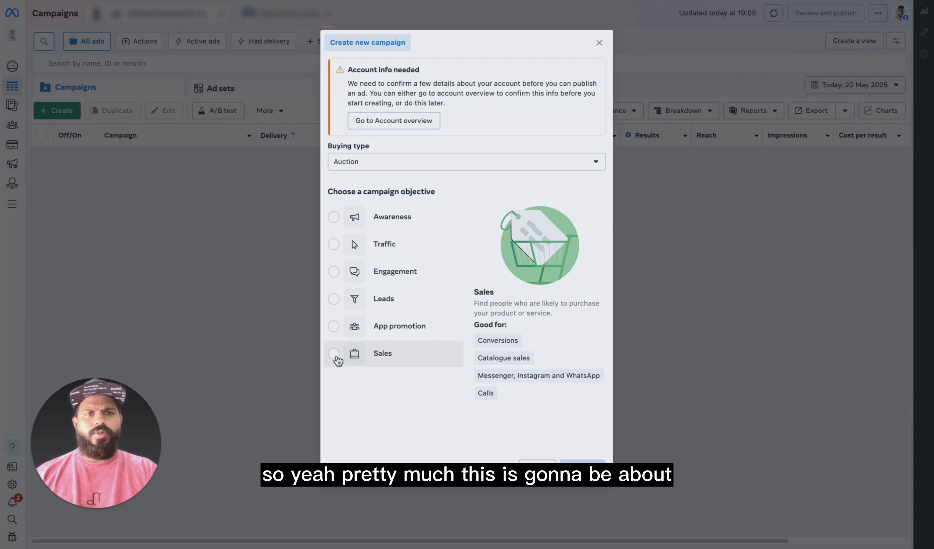
click(335, 355)
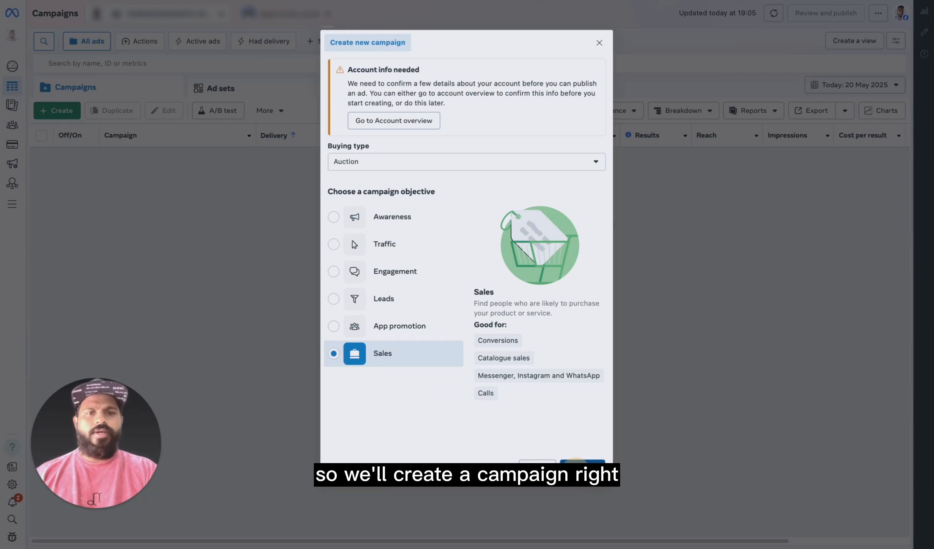
click(582, 471)
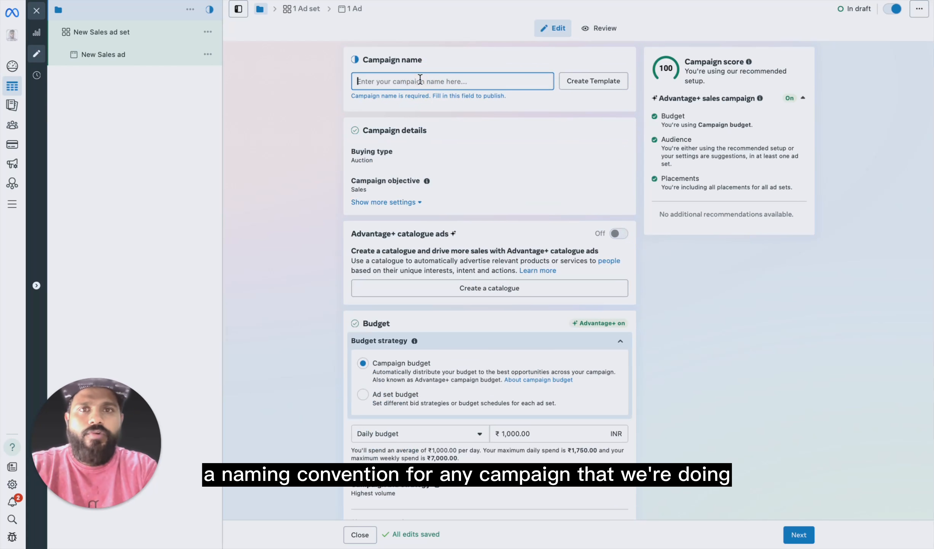
Name the campaign UW_Conversion_20/5/25.
text(UW_)
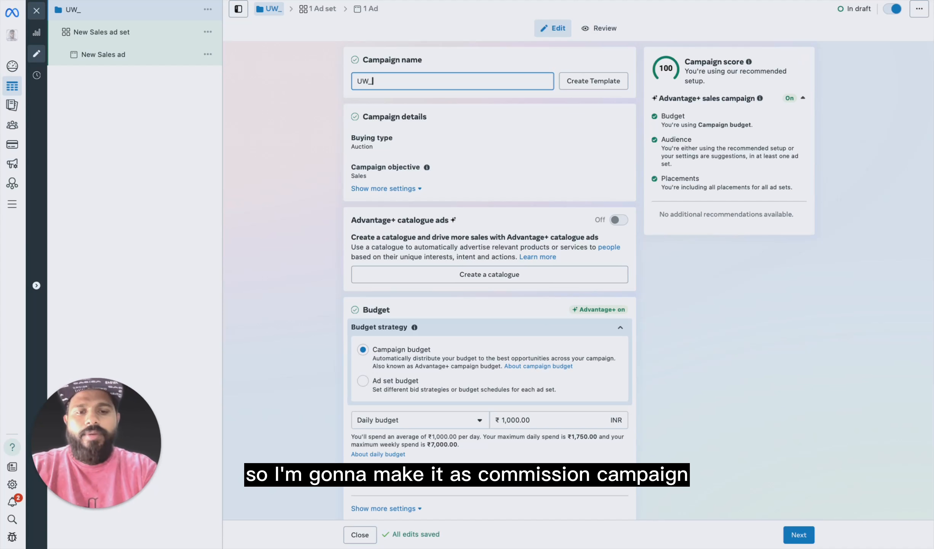
text(n_)
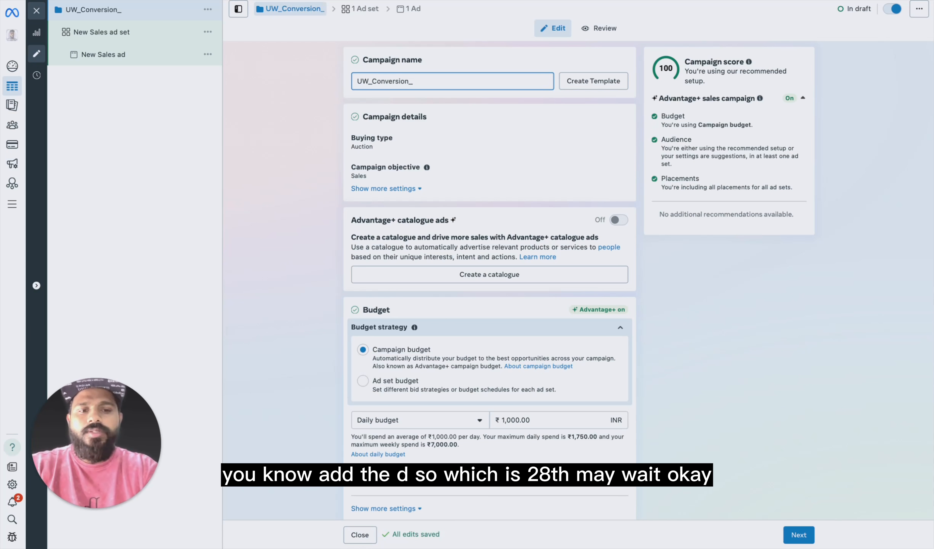
text(20/5)
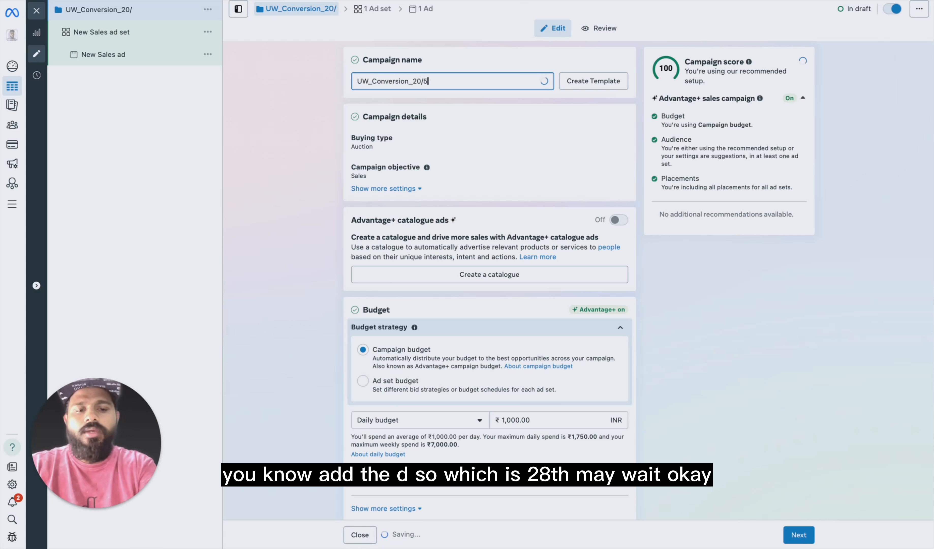
text(/25)
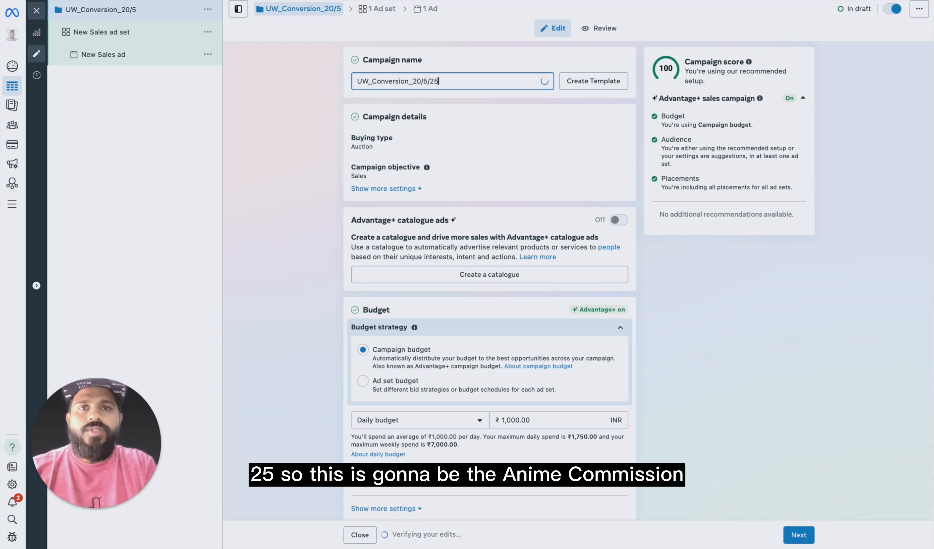
click(363, 80)
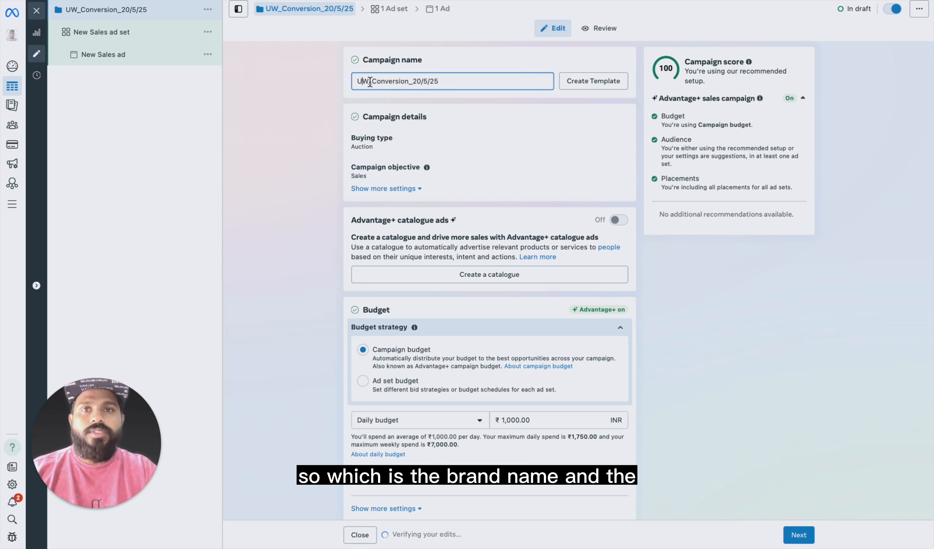
double_click(384, 81)
click(399, 80)
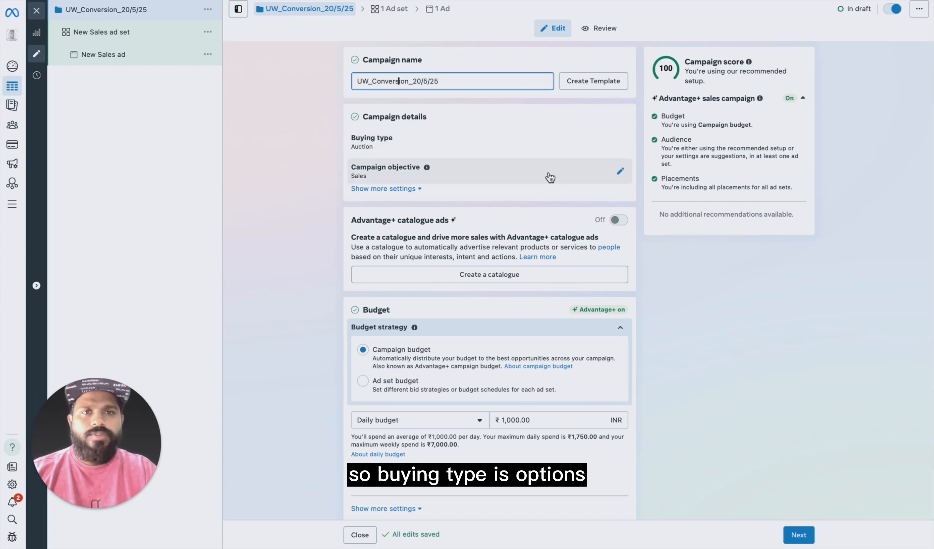
Enter a daily budget of ₹1,000 for the campaign and review its remaining settings.
scroll(550, 177, down, 1)
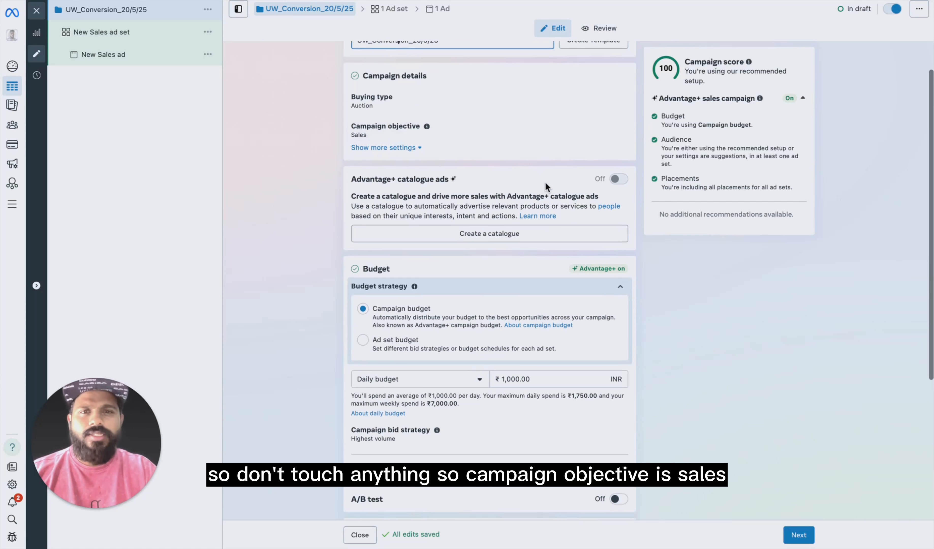
scroll(543, 179, down, 1)
scroll(496, 211, down, 1)
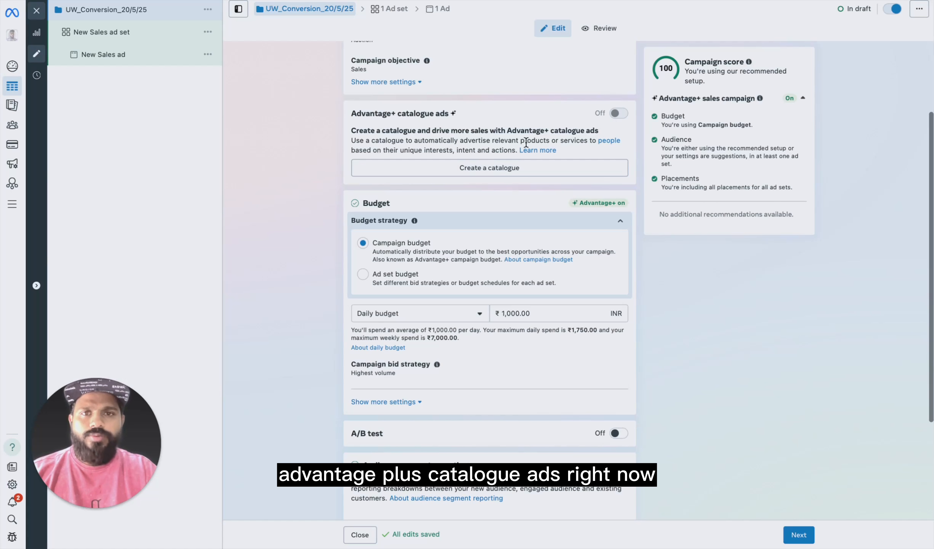
scroll(539, 233, down, 1)
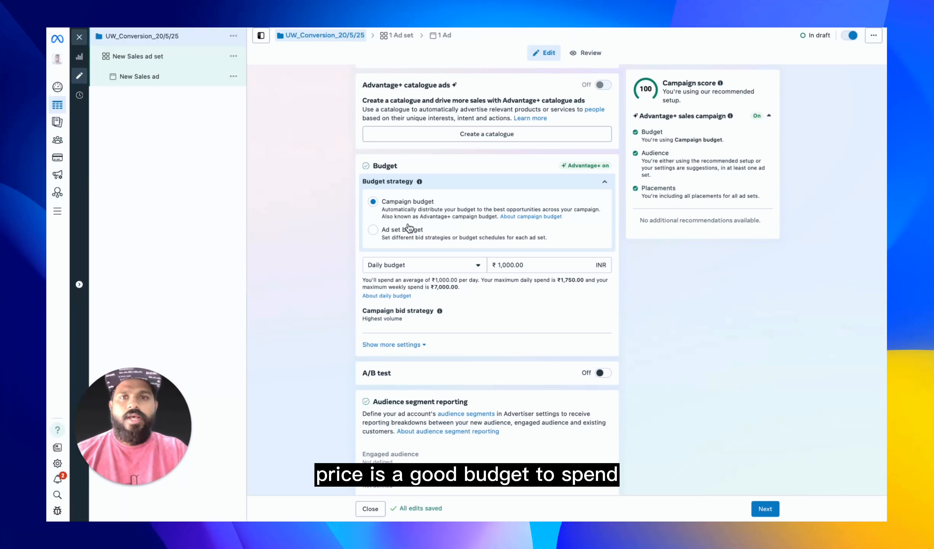
double_click(505, 266)
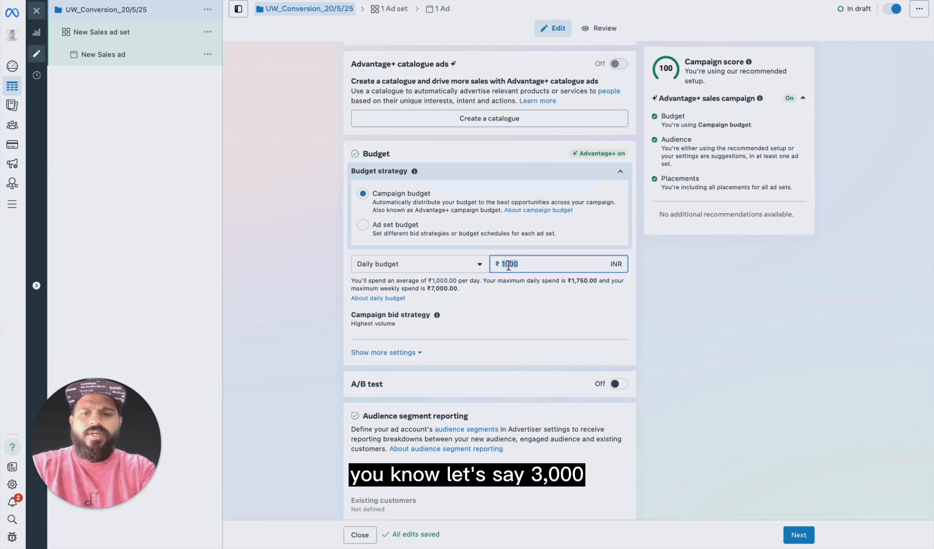
text(10)
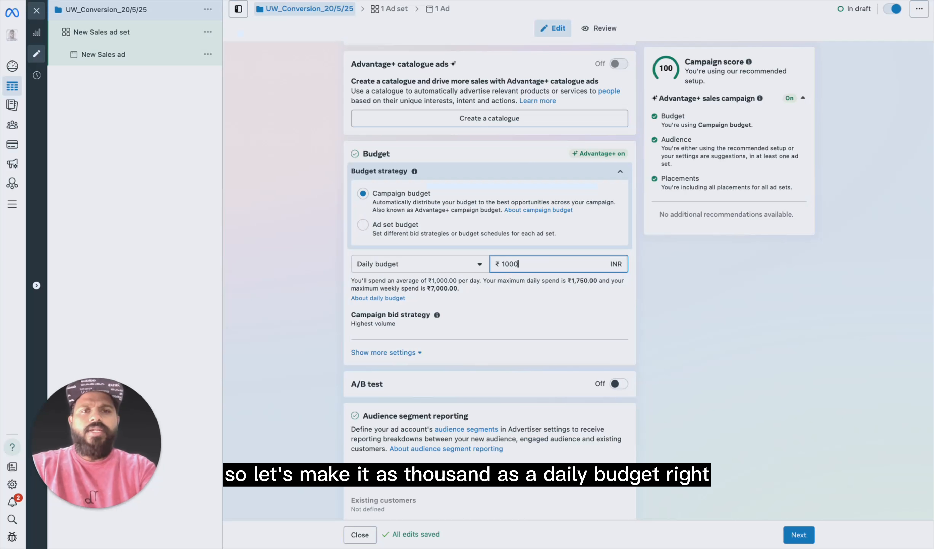
click(660, 330)
scroll(494, 328, down, 1)
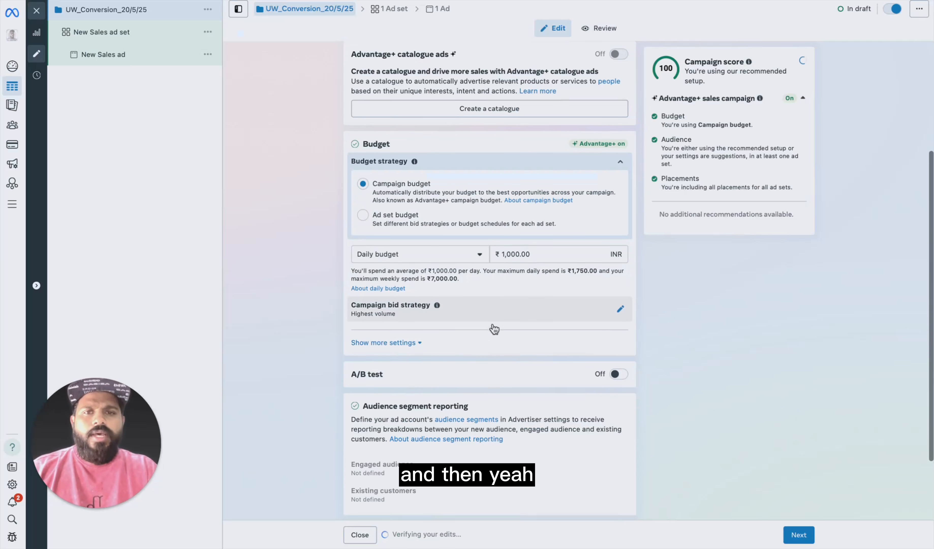
scroll(553, 335, down, 2)
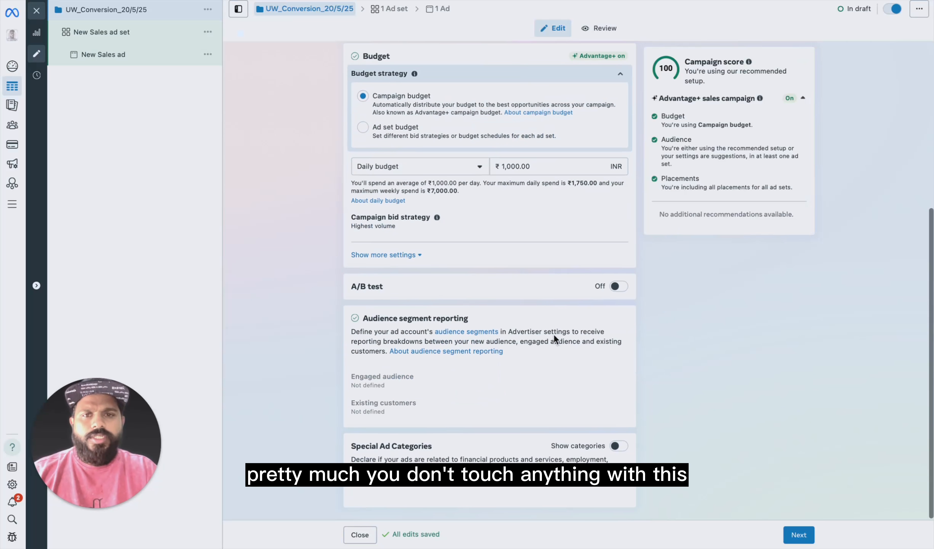
Continue to the ad set and rename it Broad _20/5/25.
click(801, 537)
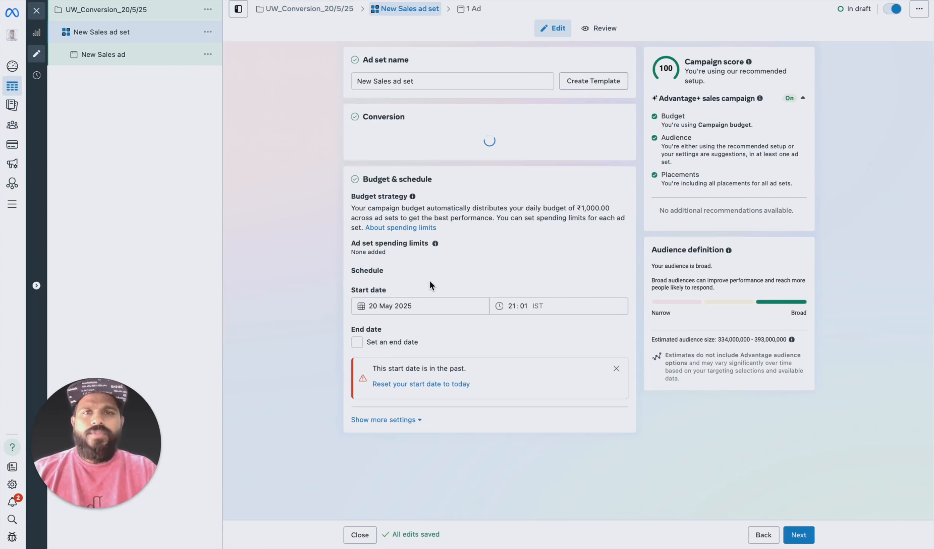
click(384, 81)
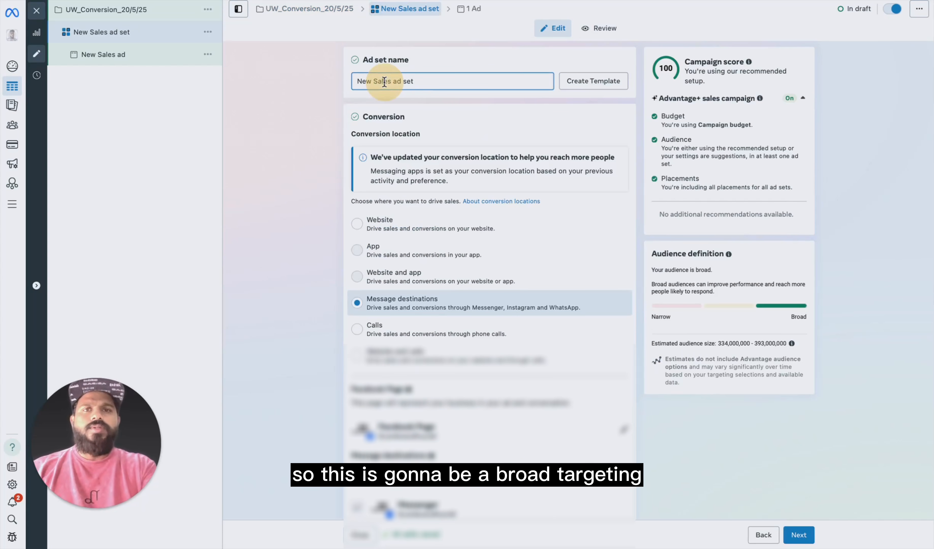
key(ctrl+a)
key(BackSpace)
text(Broad)
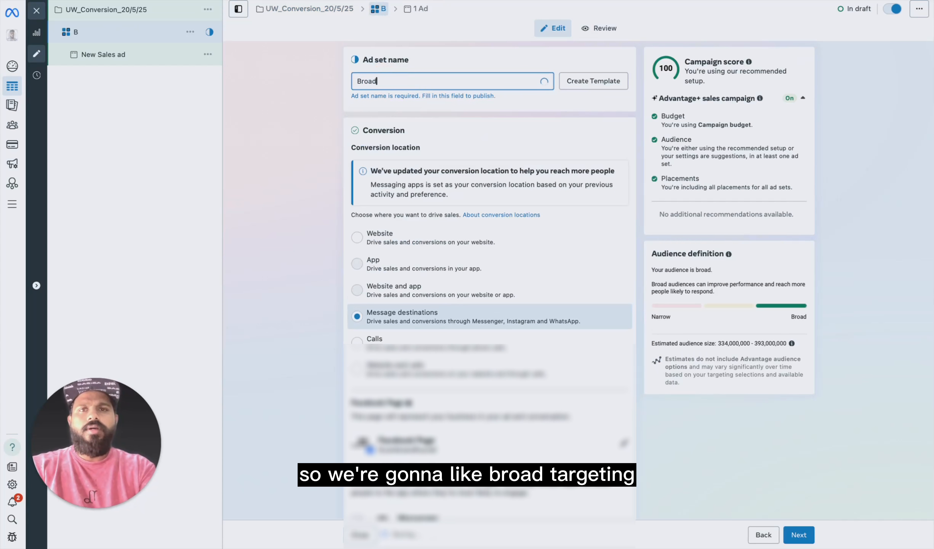
text( _2)
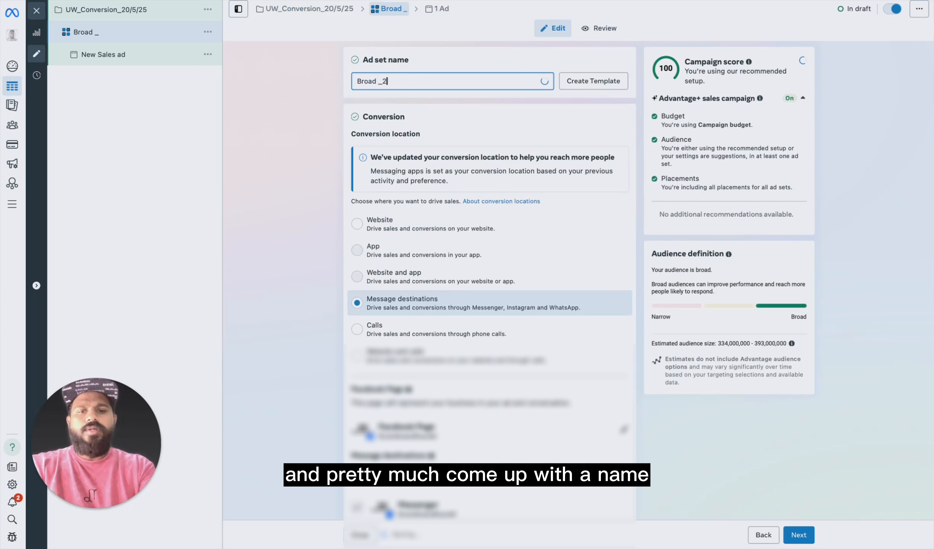
text(0/5/24)
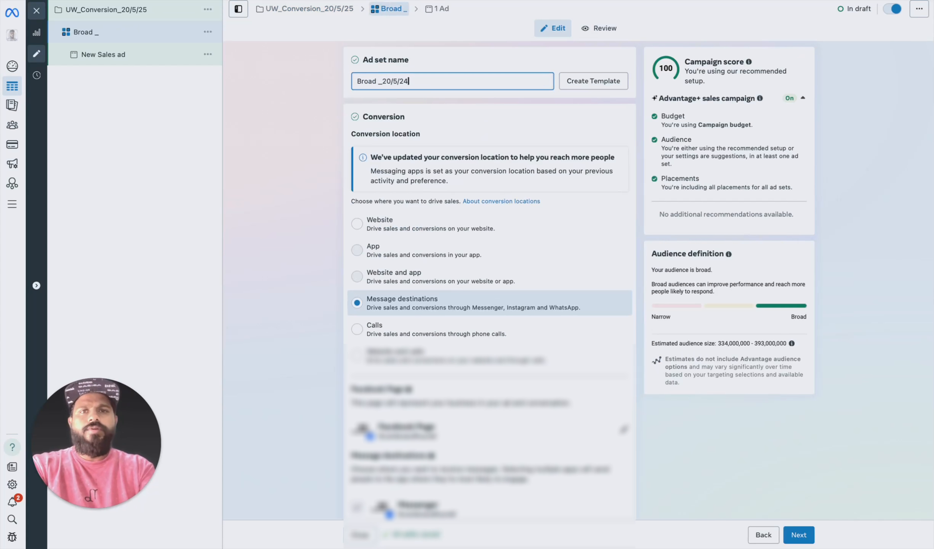
Set the ad set's conversion location to Website.
scroll(467, 209, down, 2)
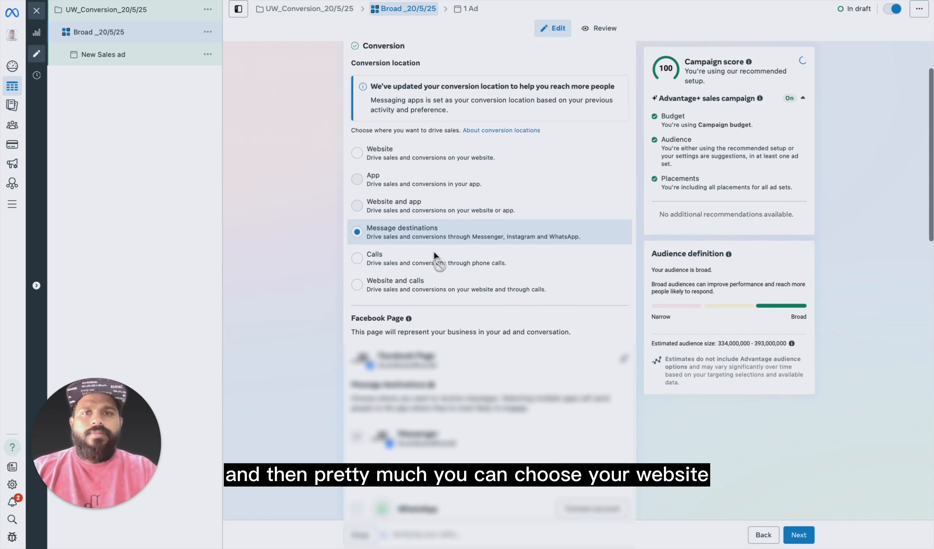
click(363, 160)
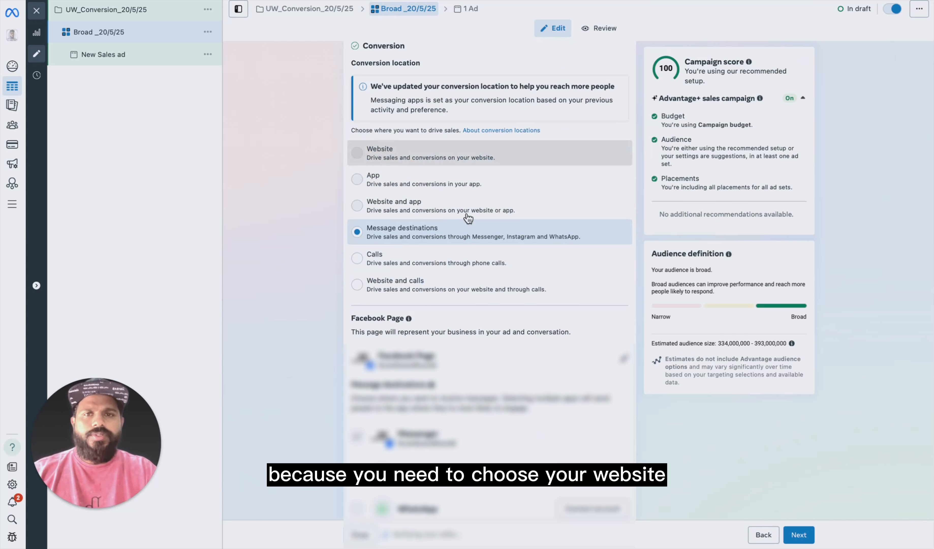
scroll(423, 146, up, 1)
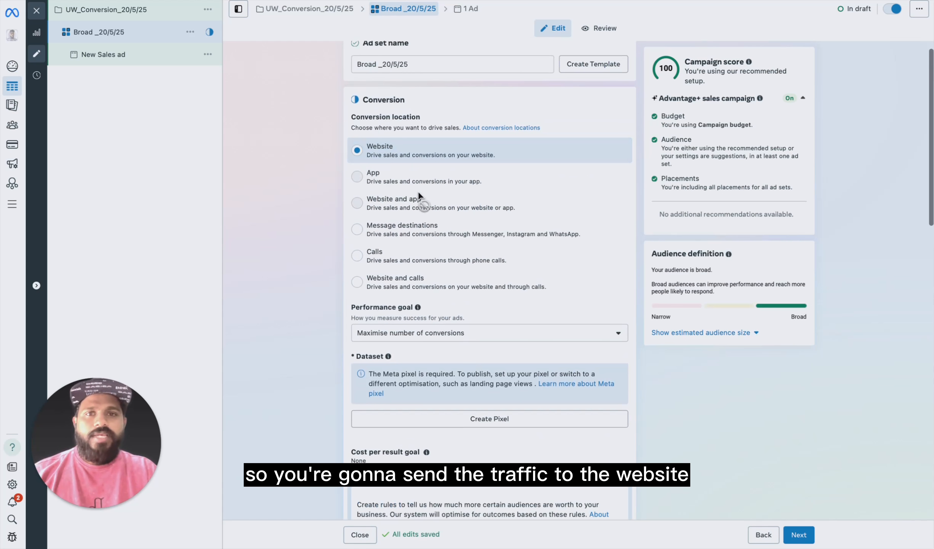
Review the available performance goals, keeping Maximise number of conversions, and check the dataset requirement below.
scroll(450, 264, down, 1)
scroll(471, 266, down, 1)
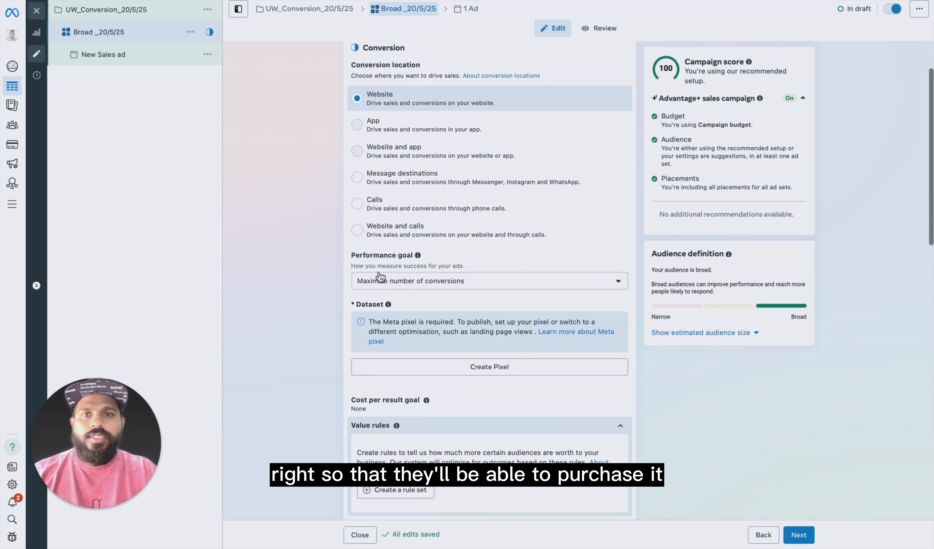
click(486, 283)
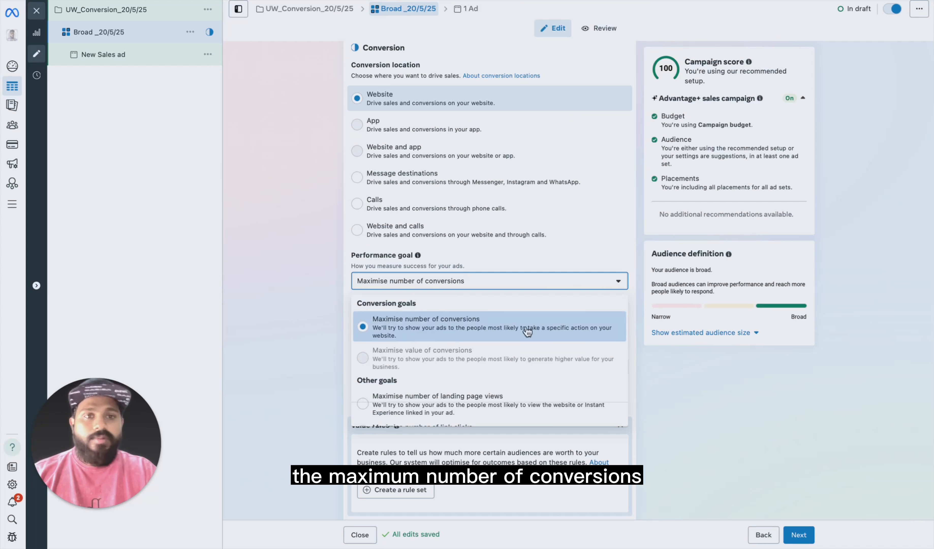
scroll(505, 372, down, 2)
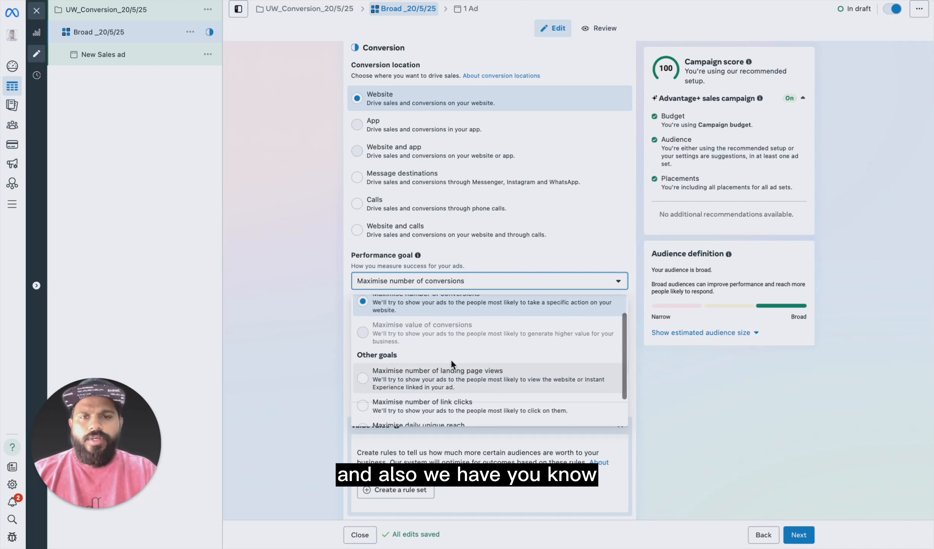
scroll(460, 350, up, 2)
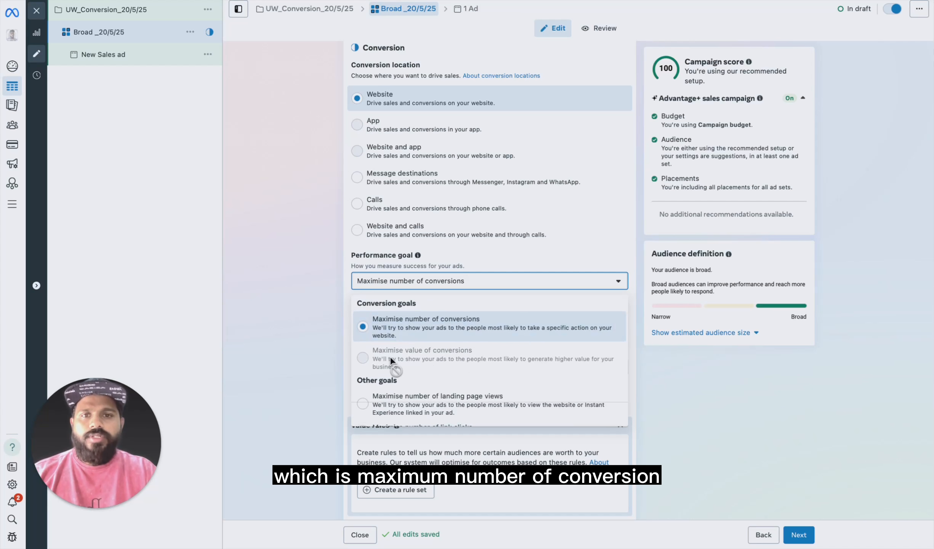
scroll(481, 370, down, 1)
scroll(481, 369, down, 3)
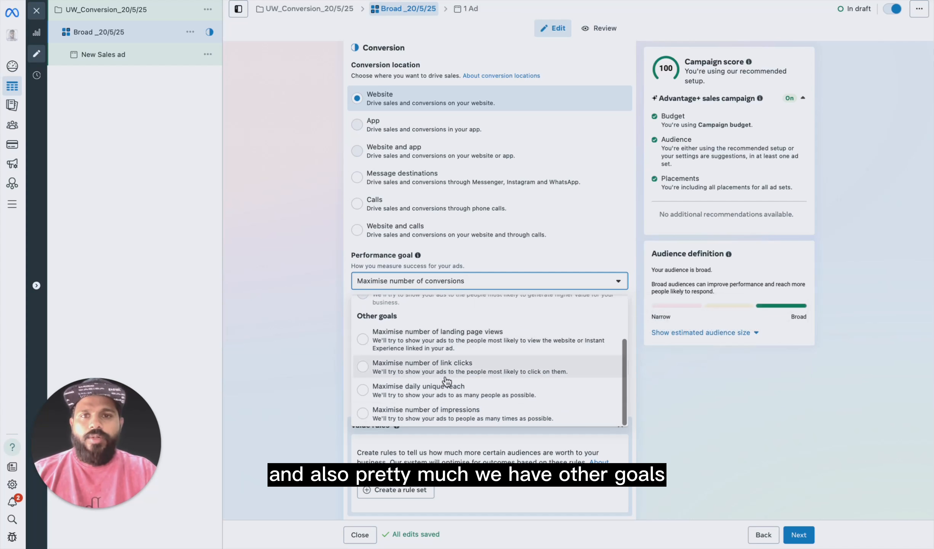
click(659, 385)
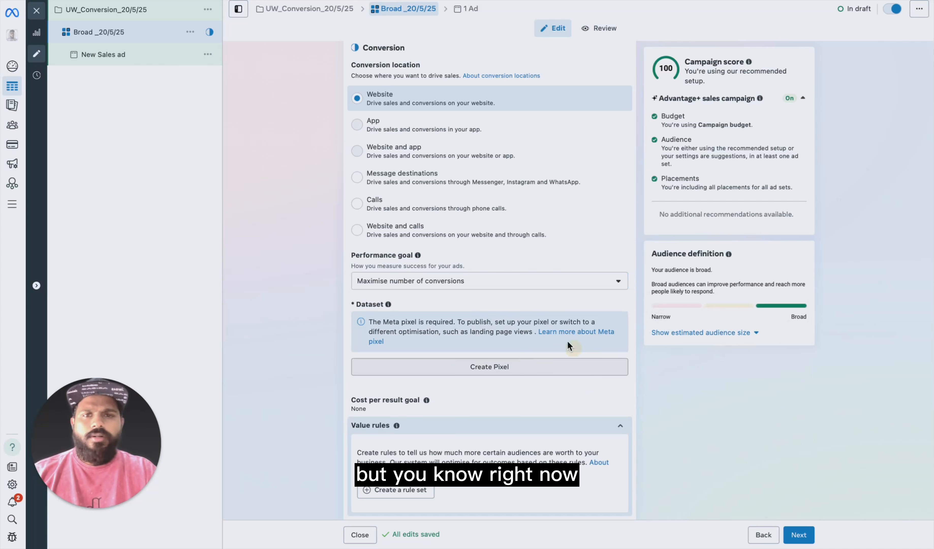
scroll(543, 310, down, 2)
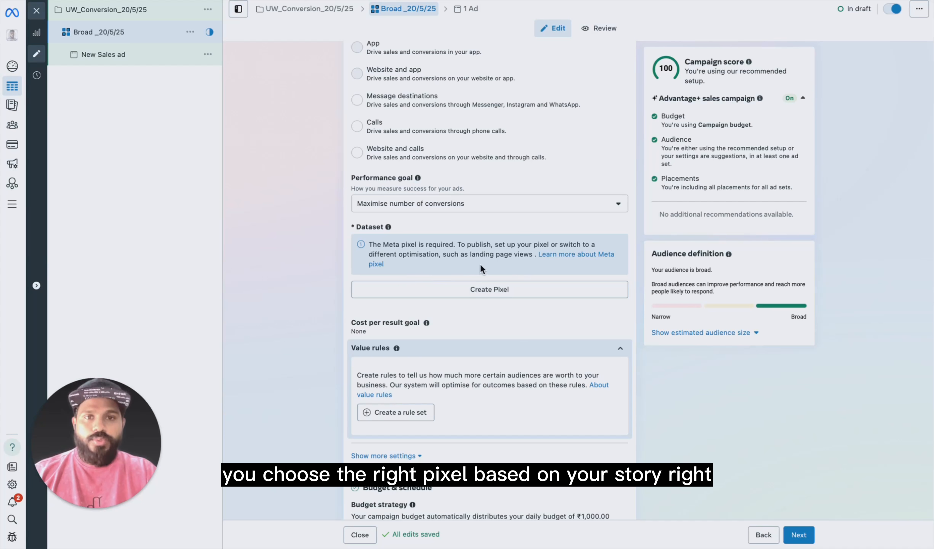
Schedule the ad set to start on 21 May 2025 at 00:00.
scroll(488, 265, down, 4)
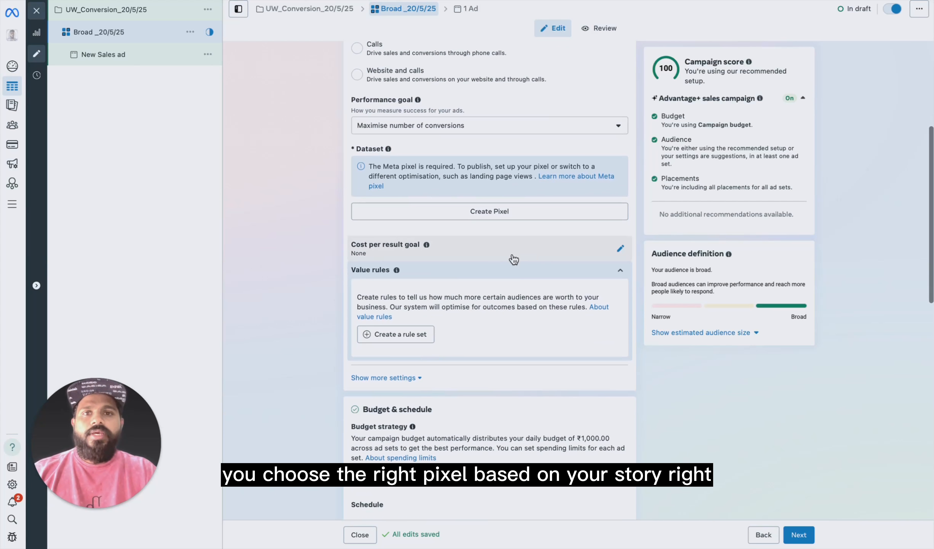
scroll(490, 339, down, 4)
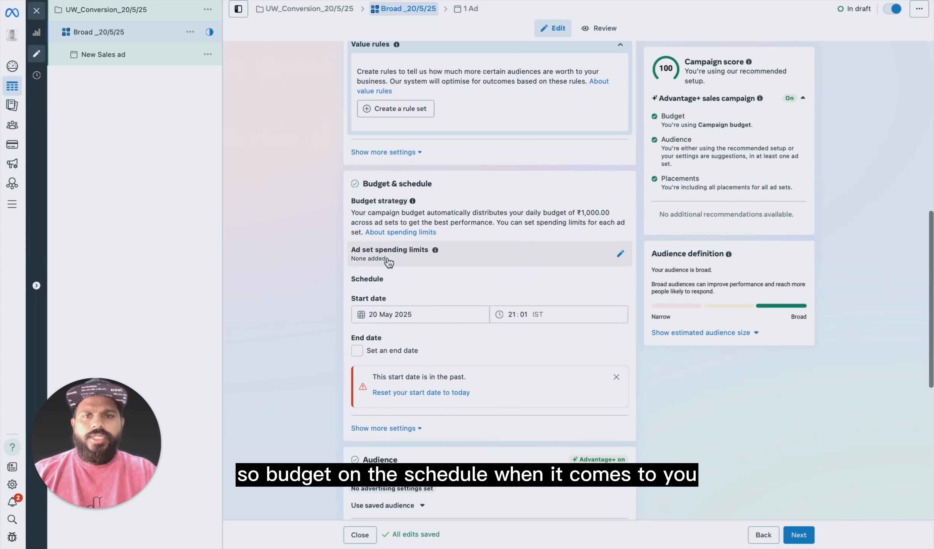
click(392, 317)
click(411, 411)
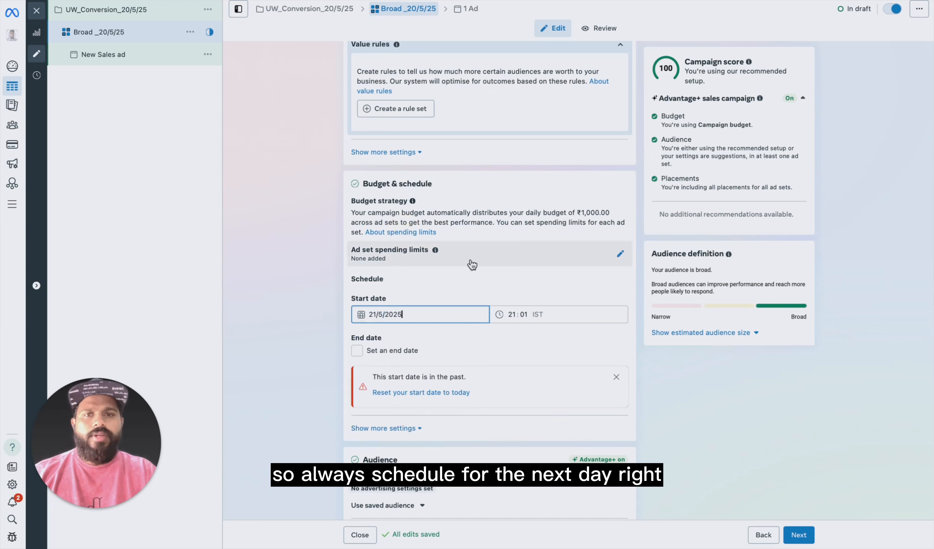
click(511, 313)
text(0000)
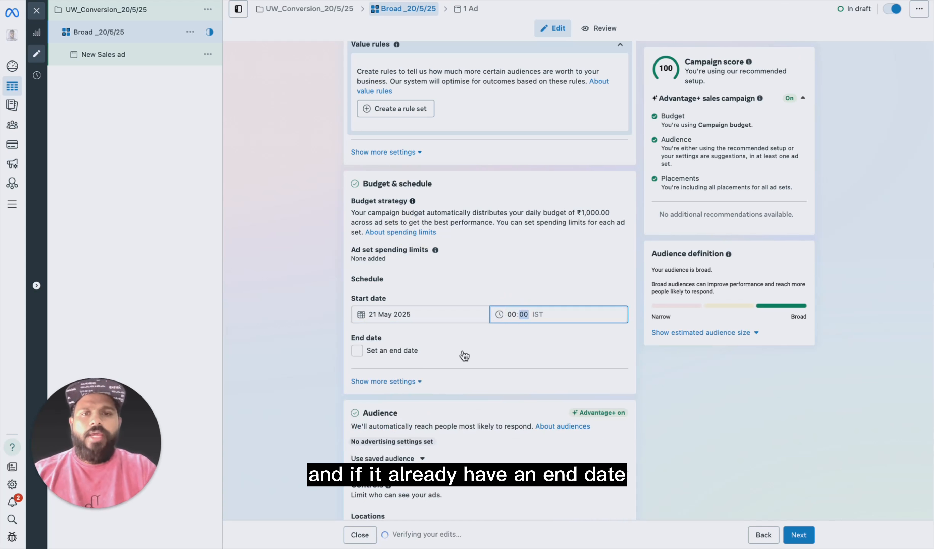
Try an end date of 23 May 2025 at 23:59 for the ad set and remove the end date again.
click(356, 351)
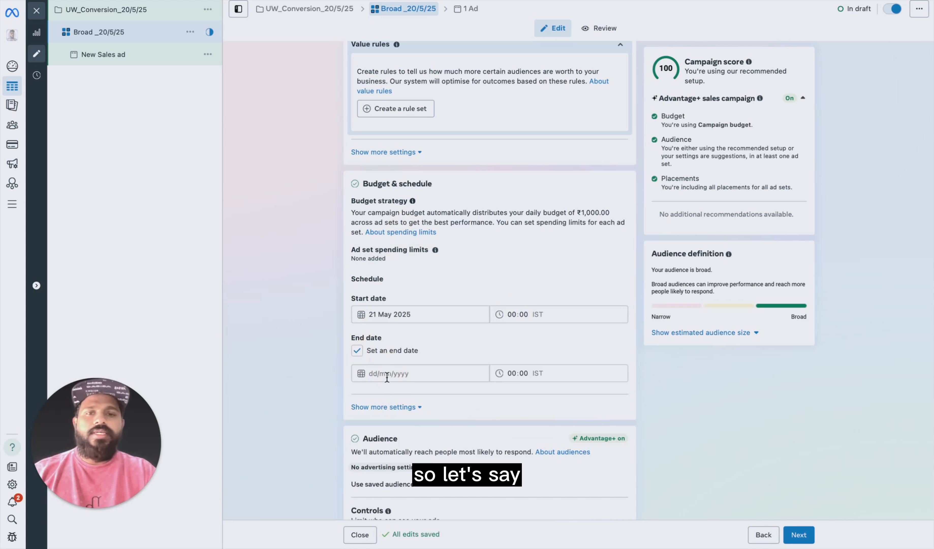
click(387, 377)
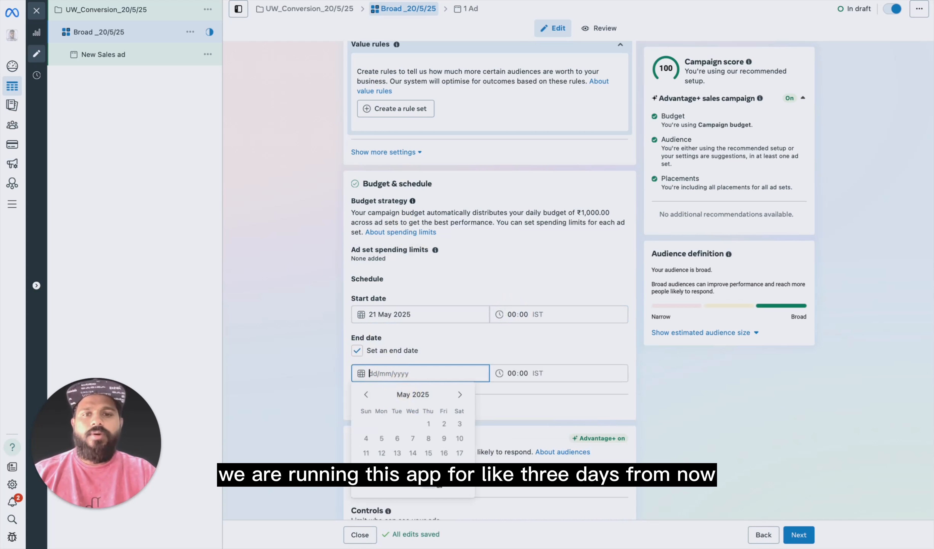
text(23/5/2025)
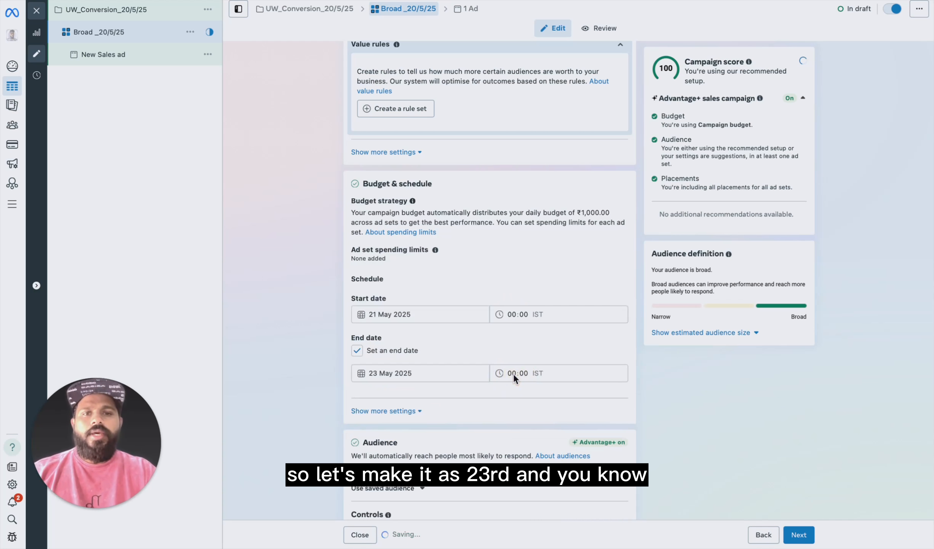
click(515, 375)
text(23)
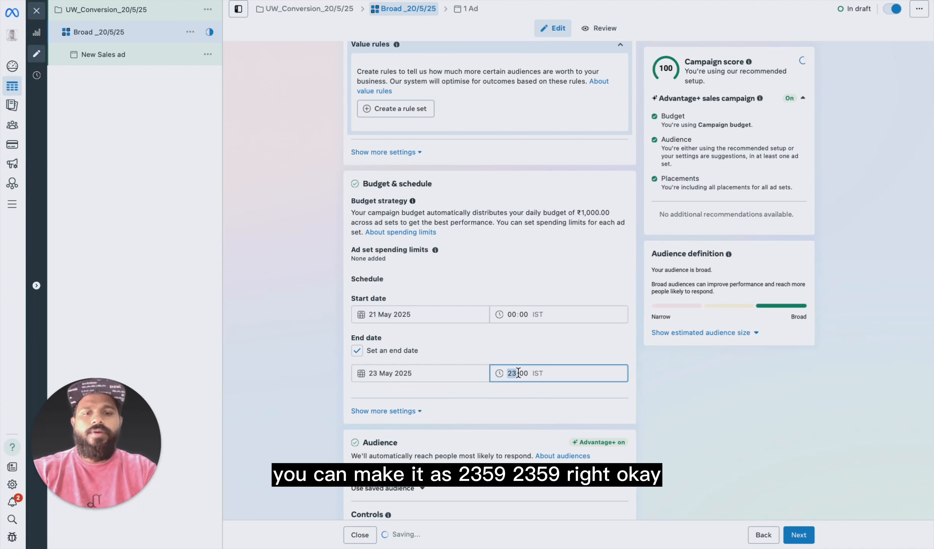
click(518, 373)
click(524, 372)
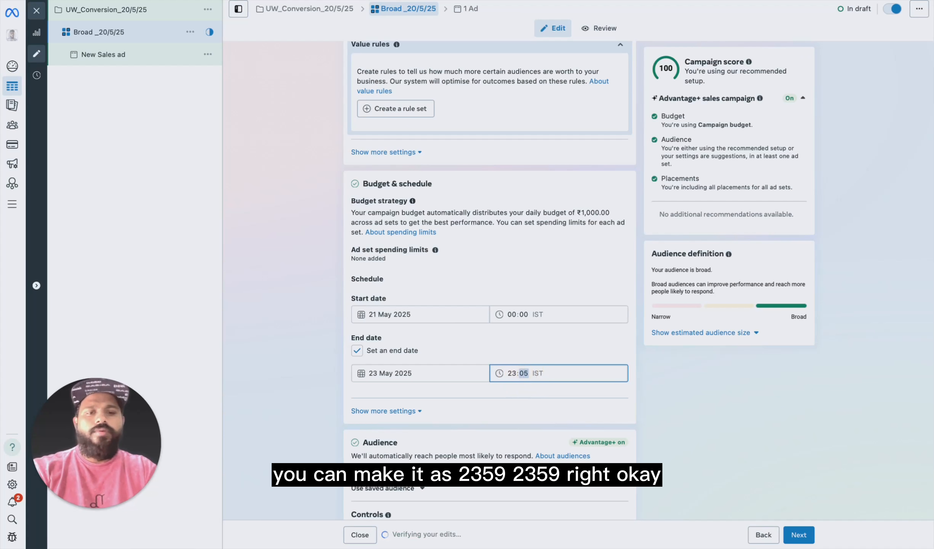
text(59)
click(651, 411)
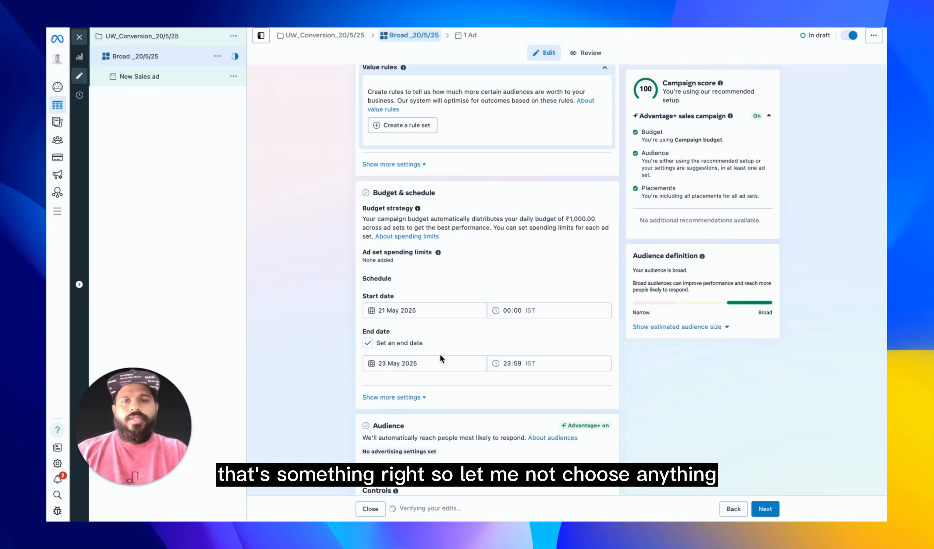
click(424, 343)
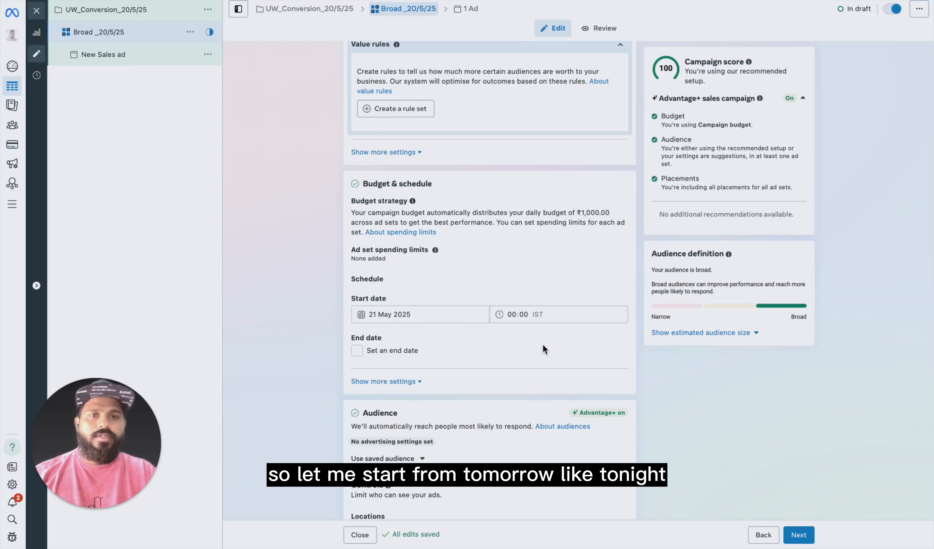
Check the saved audience list and look over the ad set's conversion, schedule and audience settings.
scroll(516, 331, down, 5)
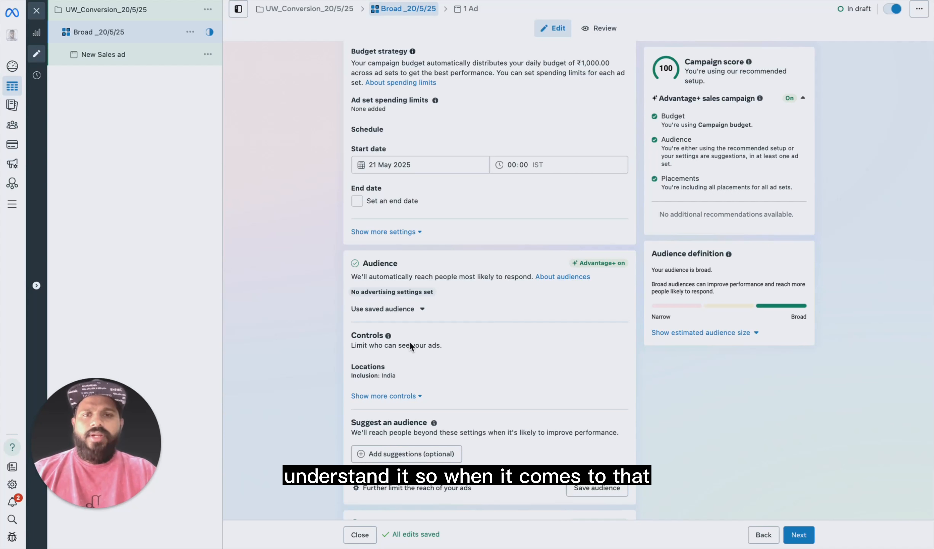
click(422, 308)
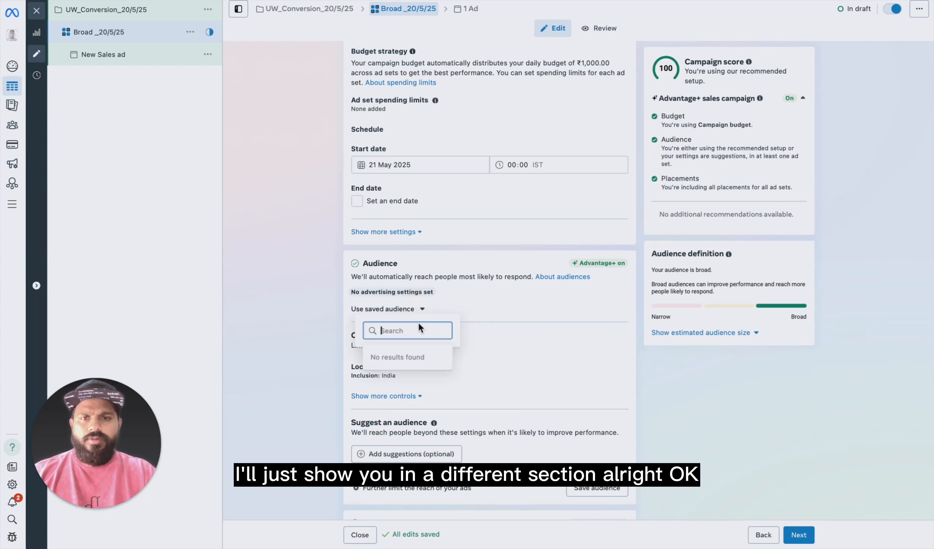
scroll(638, 378, up, 15)
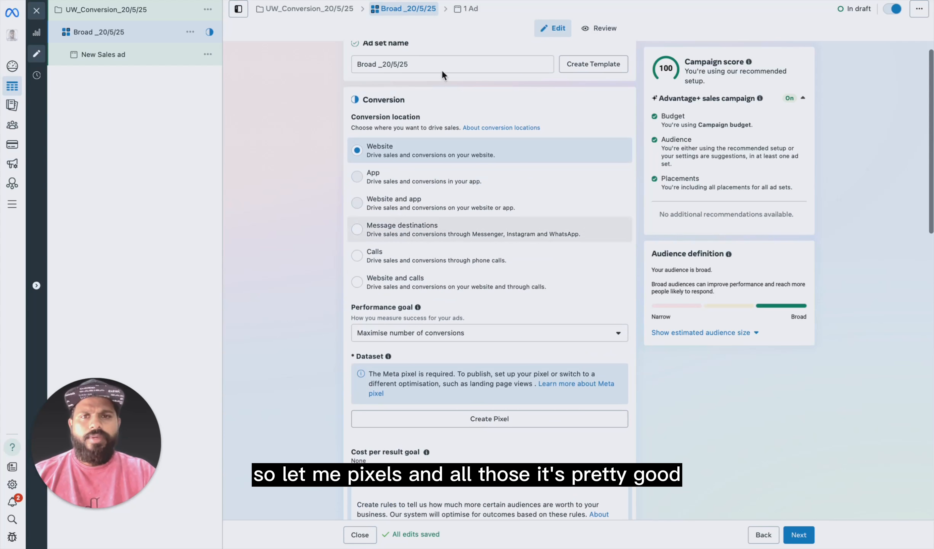
scroll(547, 290, down, 15)
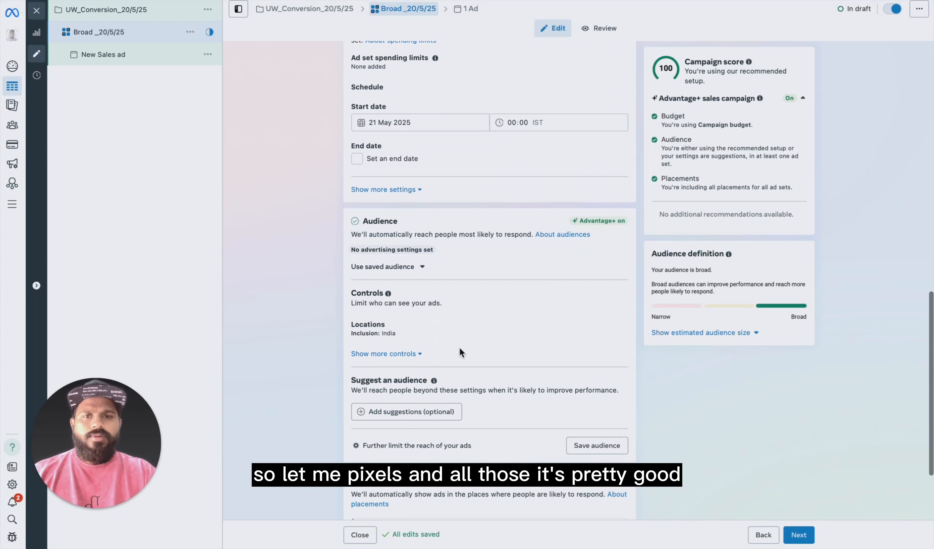
Open the audience's location controls and examine the location search and the browsable countries, regions and saved locations.
click(620, 228)
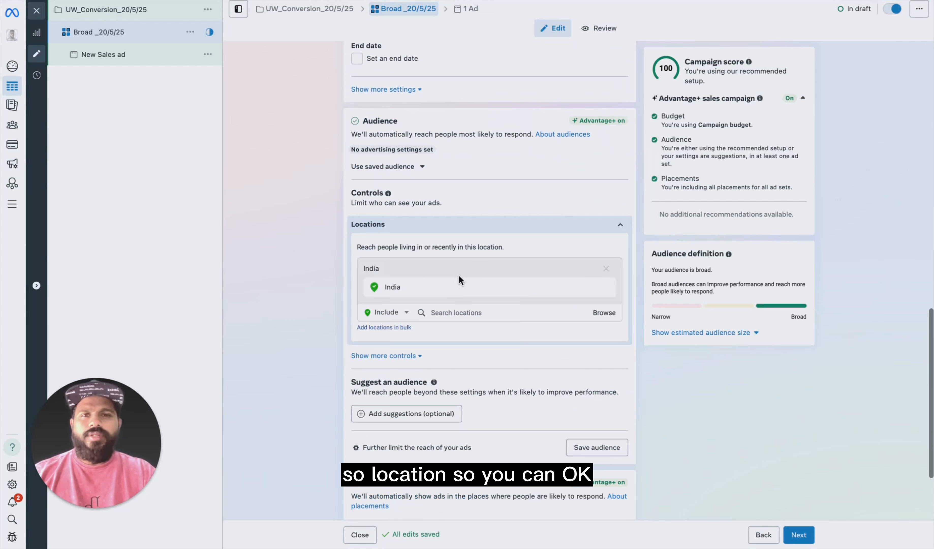
scroll(471, 301, down, 1)
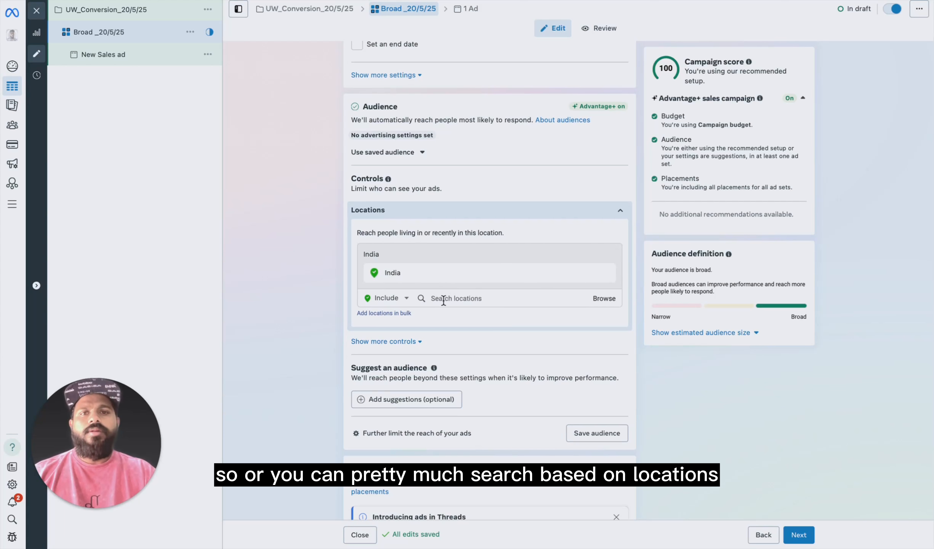
click(453, 300)
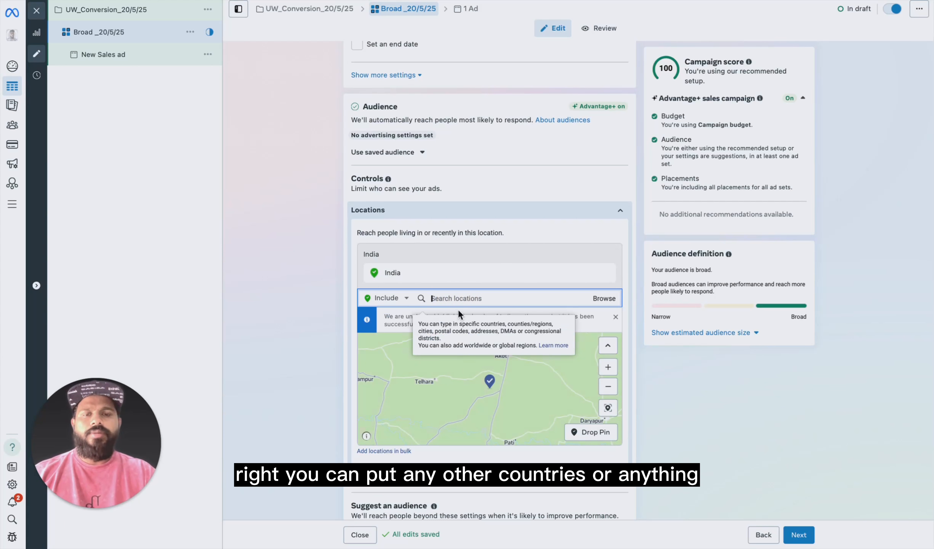
click(604, 298)
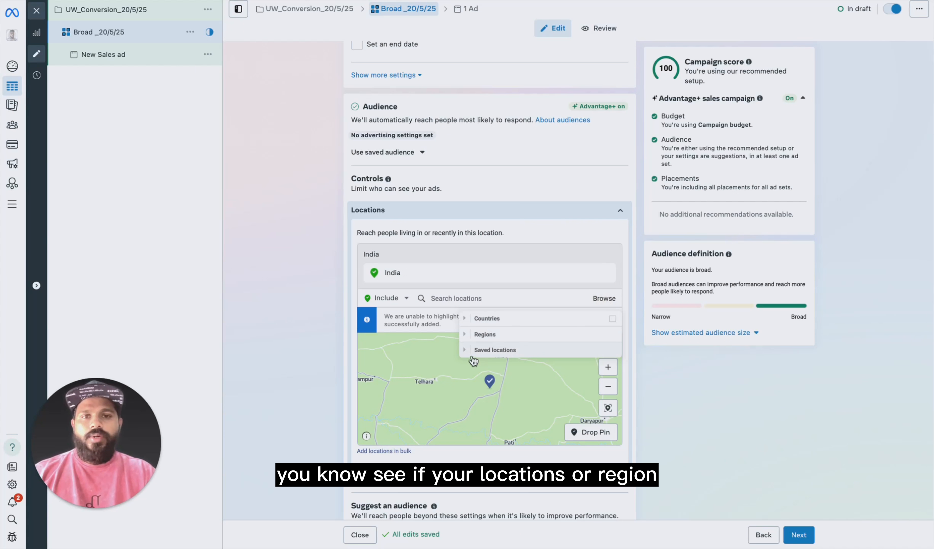
click(574, 323)
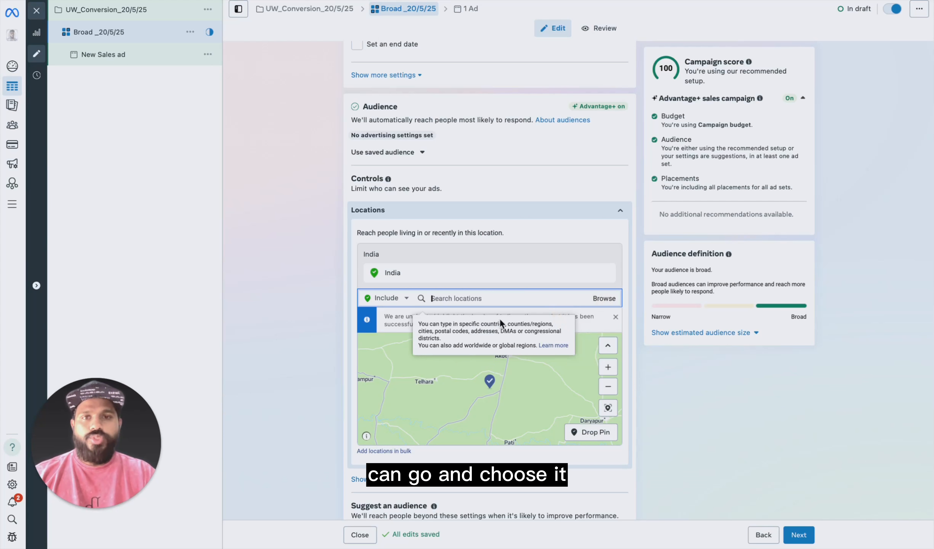
click(653, 426)
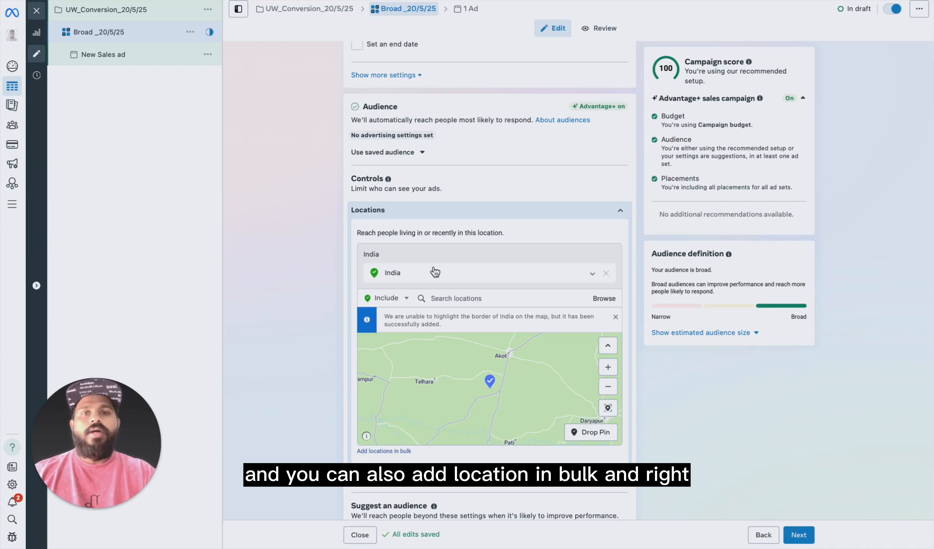
Check the include and exclude options for locations, keeping India included, and review the audience suggestions and placements.
click(388, 298)
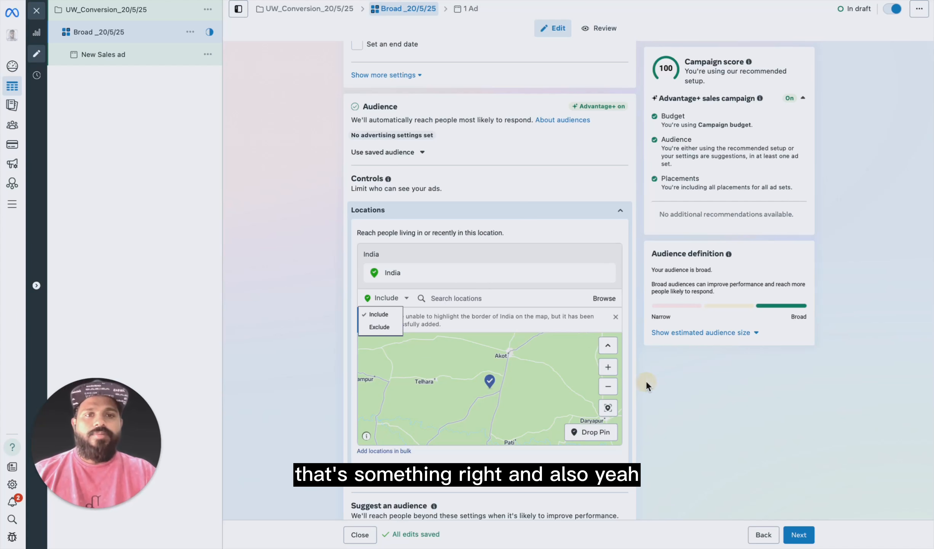
click(558, 314)
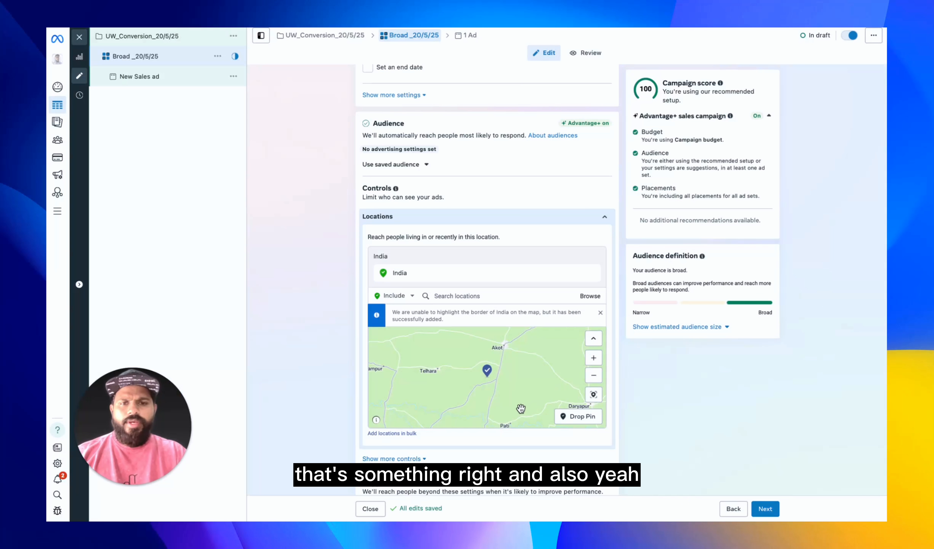
scroll(521, 408, down, 2)
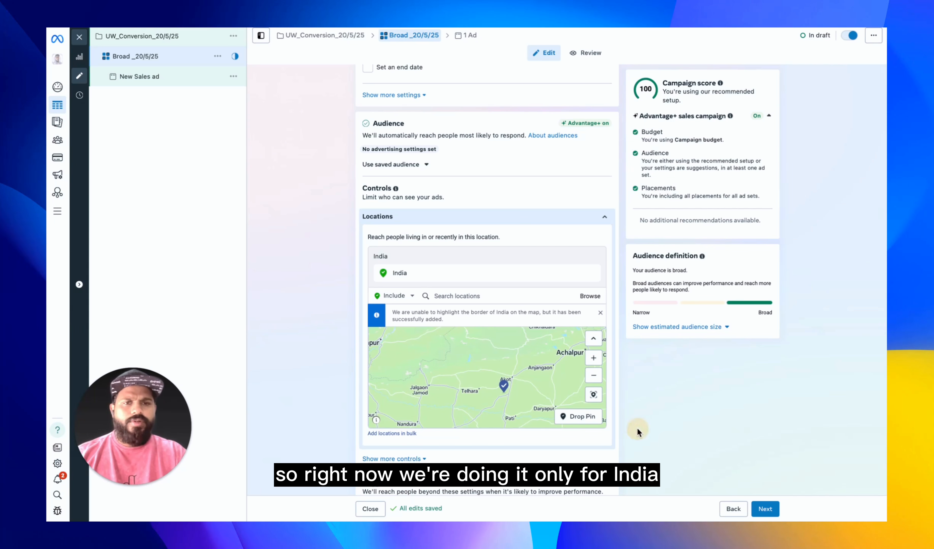
scroll(494, 411, down, 2)
scroll(505, 458, down, 5)
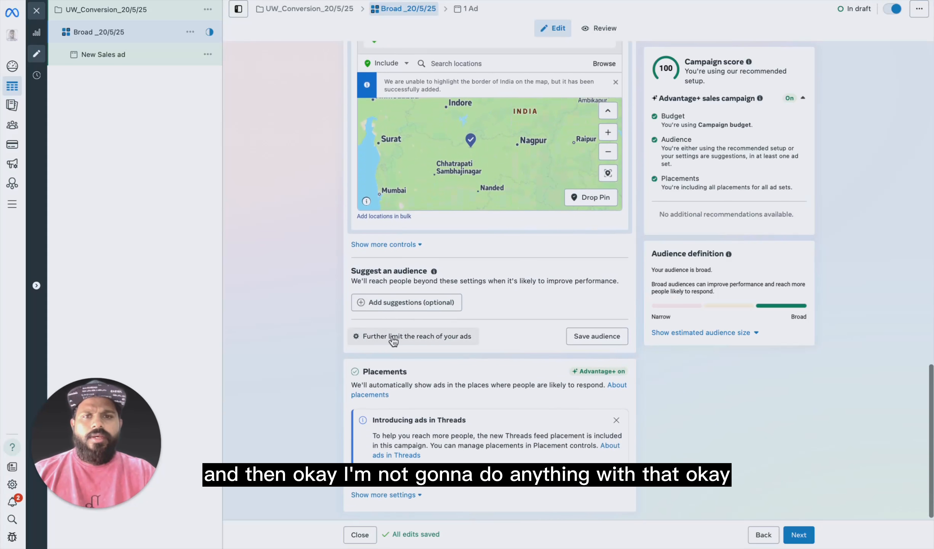
Dismiss the notice about ads in Threads and expand the placement settings to check devices, platforms, placement controls and skippable ads.
scroll(506, 376, down, 1)
click(616, 419)
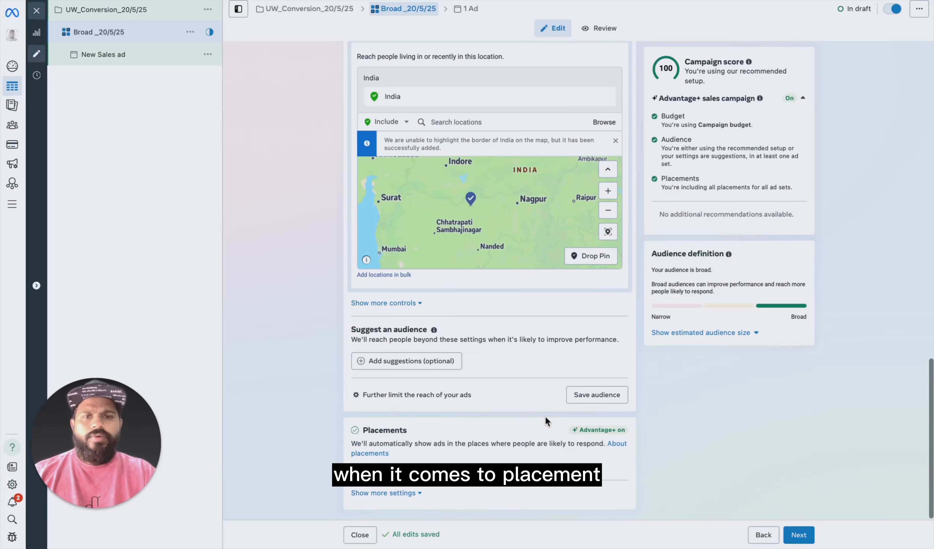
click(406, 493)
scroll(379, 389, down, 4)
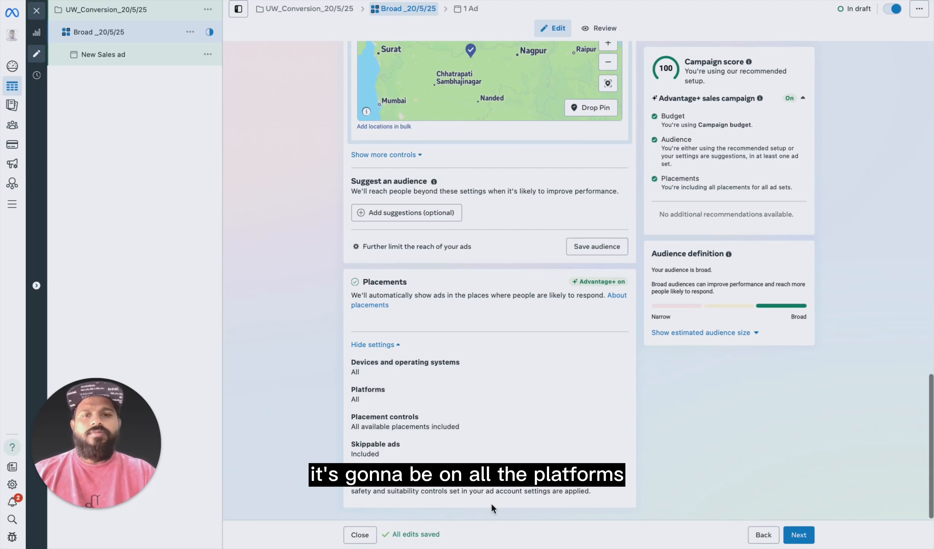
scroll(491, 502, up, 1)
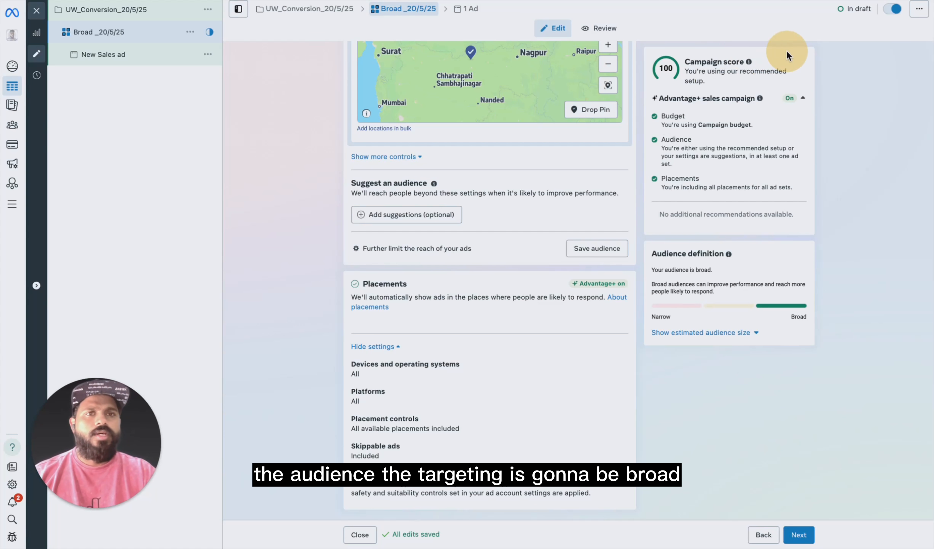
Continue to the ad level and rename the new sales ad as Creatives_20/5/25.
click(798, 535)
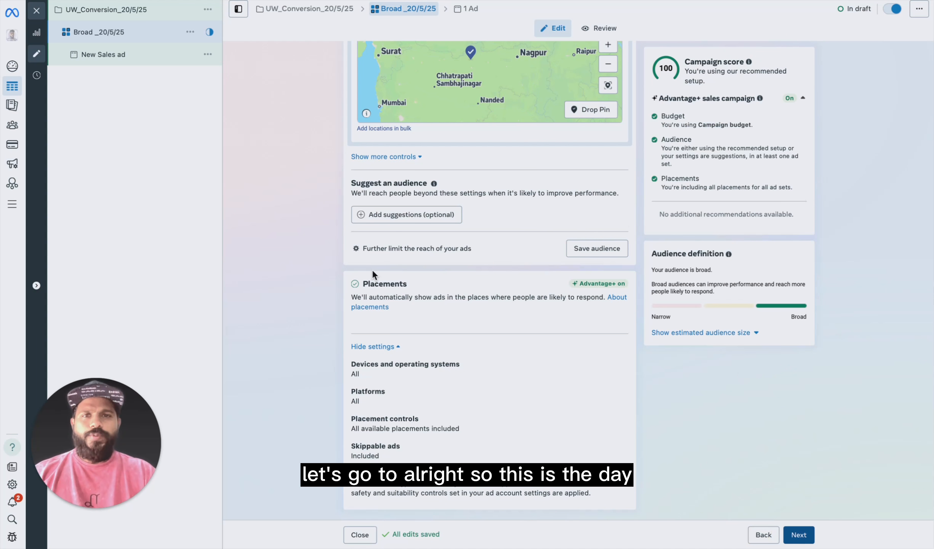
click(384, 80)
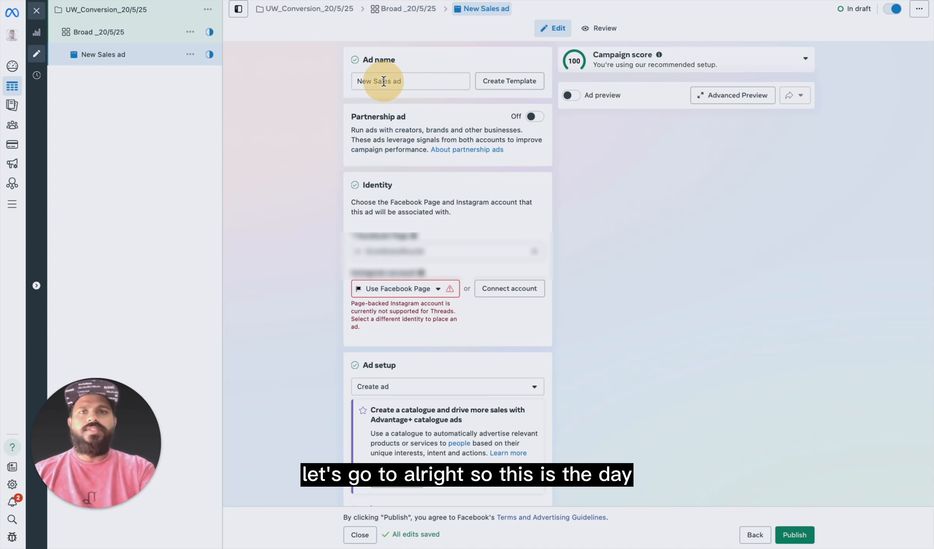
triple_click(383, 81)
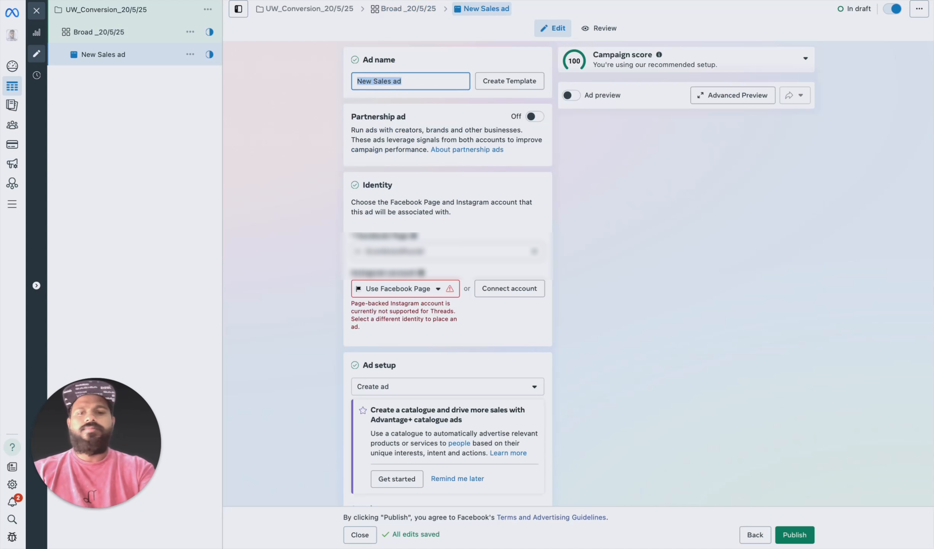
text(CR)
key(BackSpace)
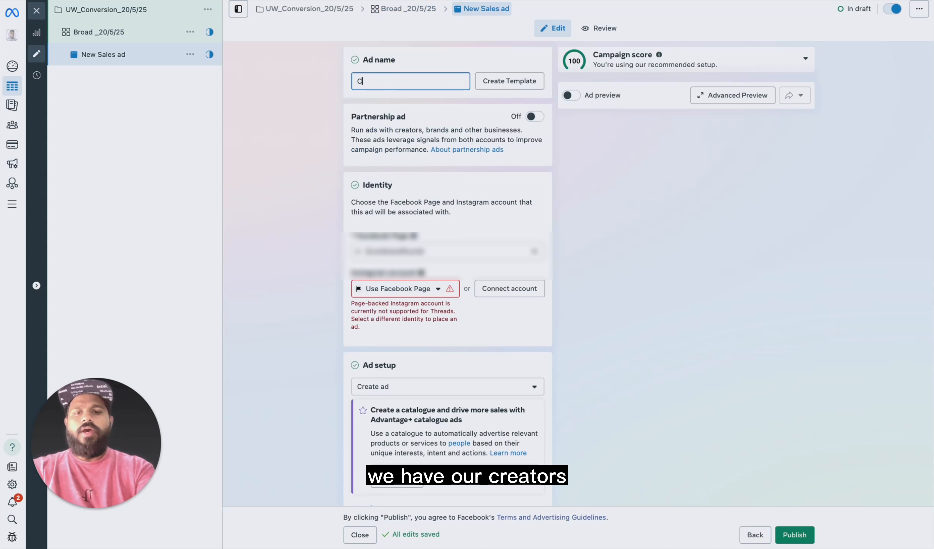
text(reatives)
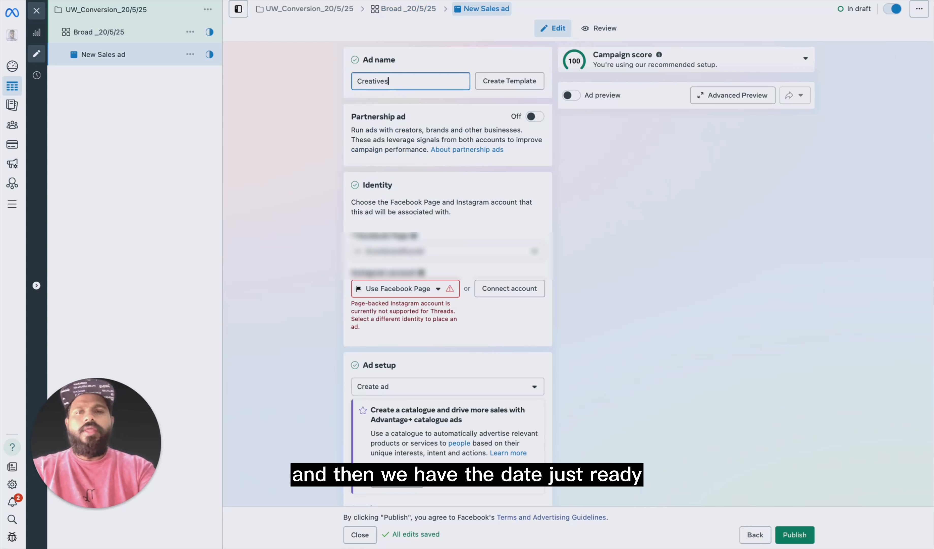
text(_35)
text(20/5/25)
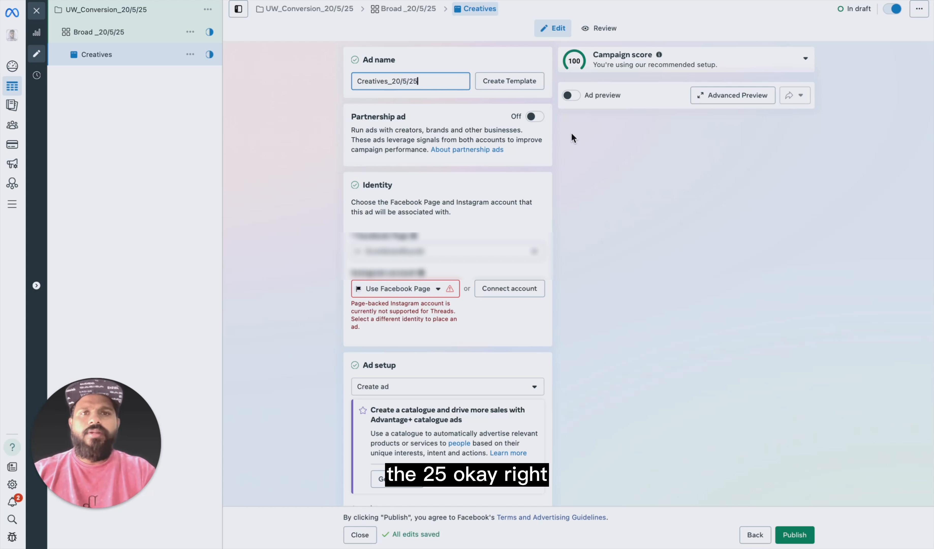
click(496, 95)
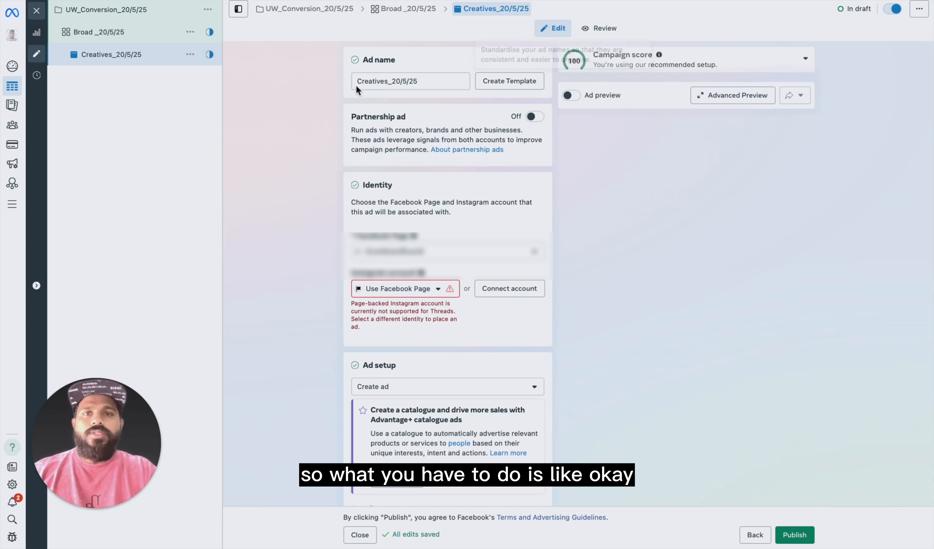
double_click(375, 81)
click(433, 85)
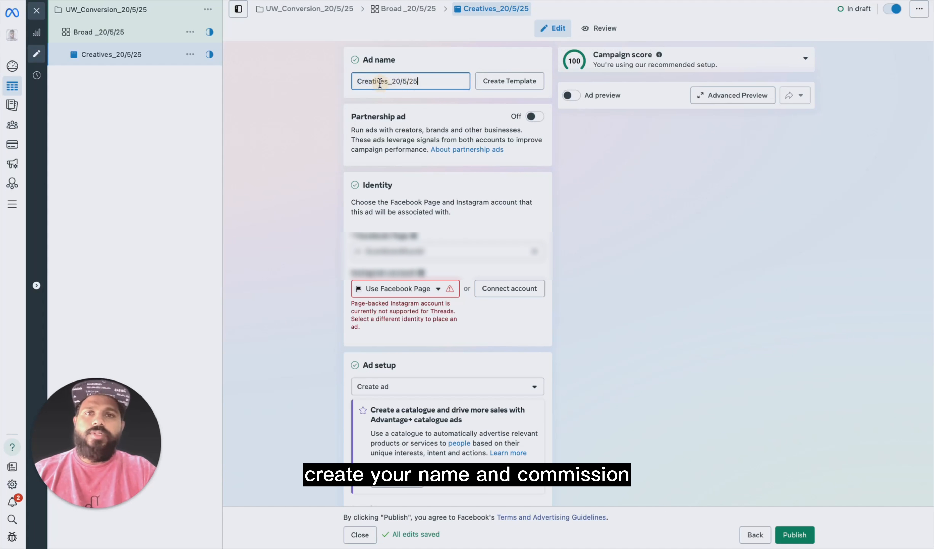
double_click(379, 82)
click(434, 81)
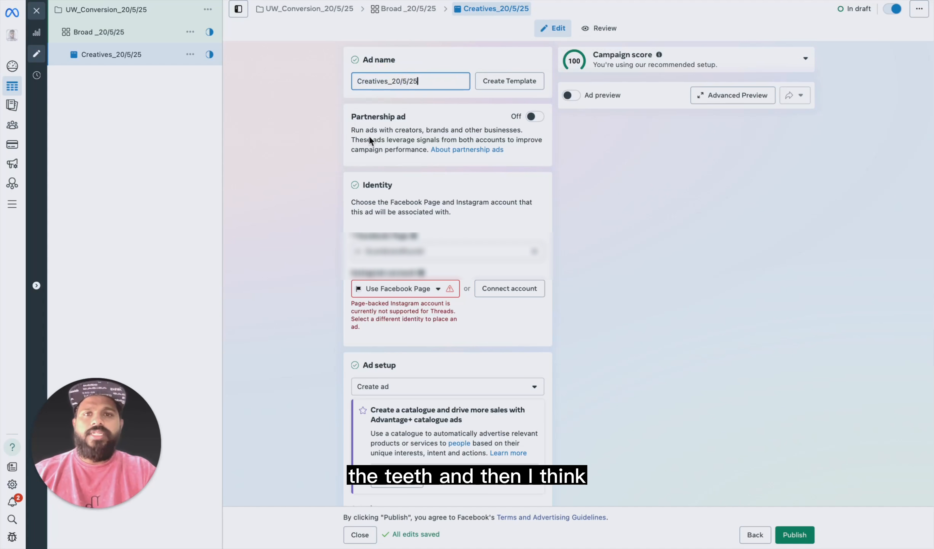
Review the ad's identity, creative source, format options and multi-advertiser setting, leaving manual upload and single image or video selected.
scroll(516, 85, down, 1)
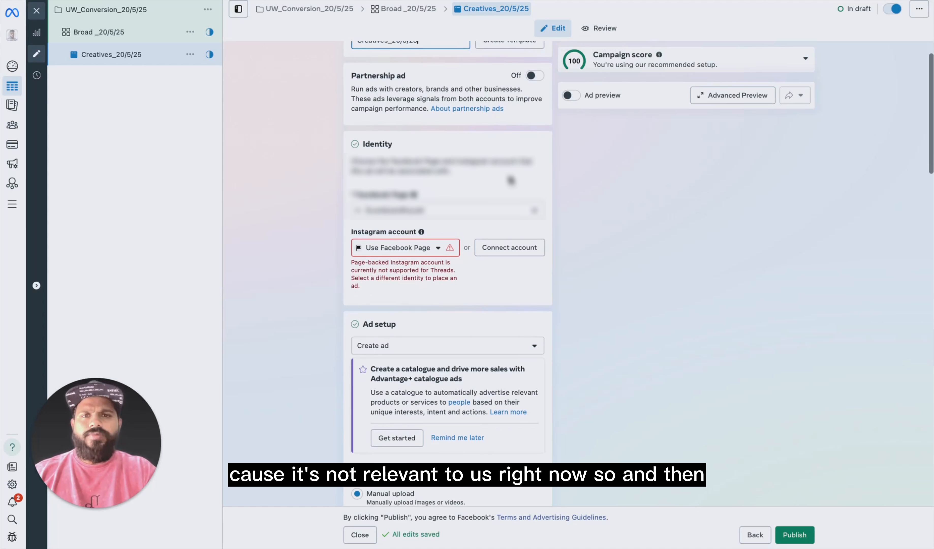
scroll(510, 146, down, 1)
mouse_move(392, 161)
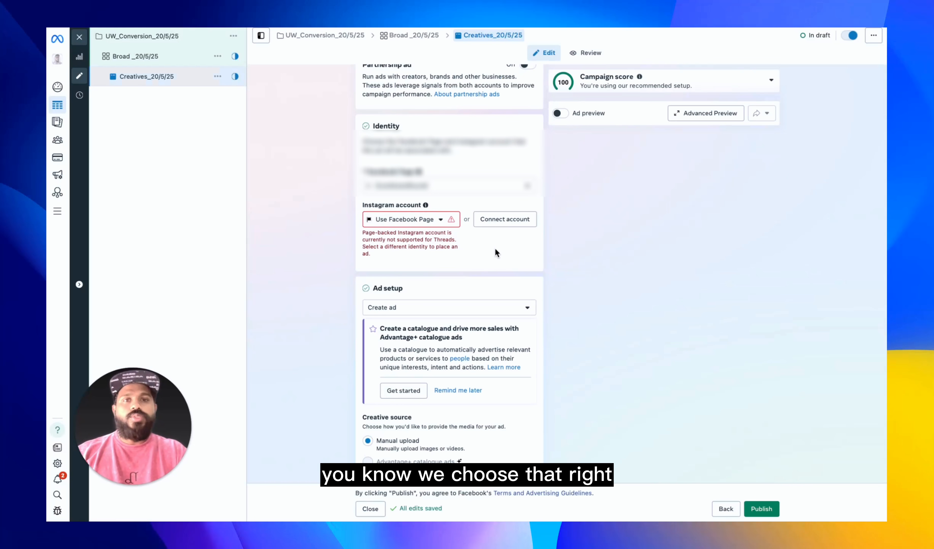
scroll(483, 317, down, 2)
scroll(435, 282, down, 3)
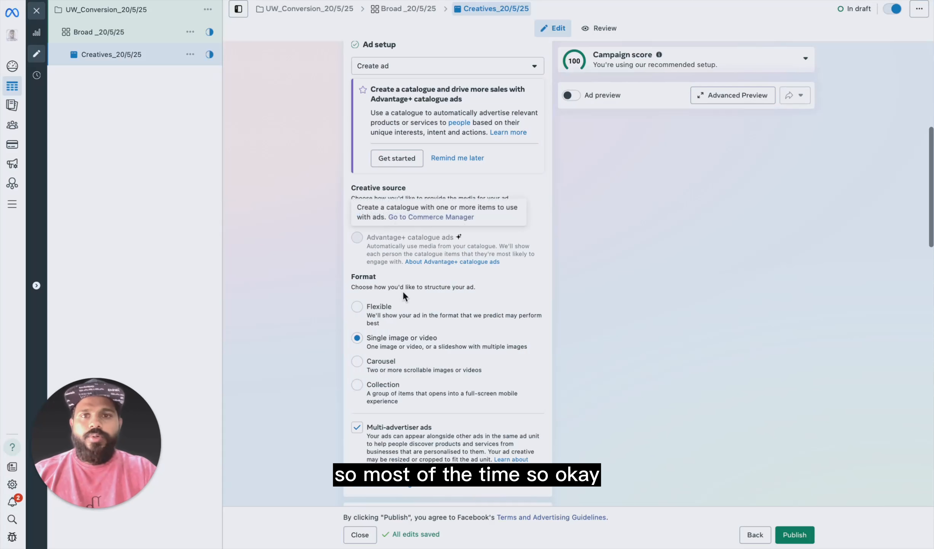
scroll(538, 301, down, 2)
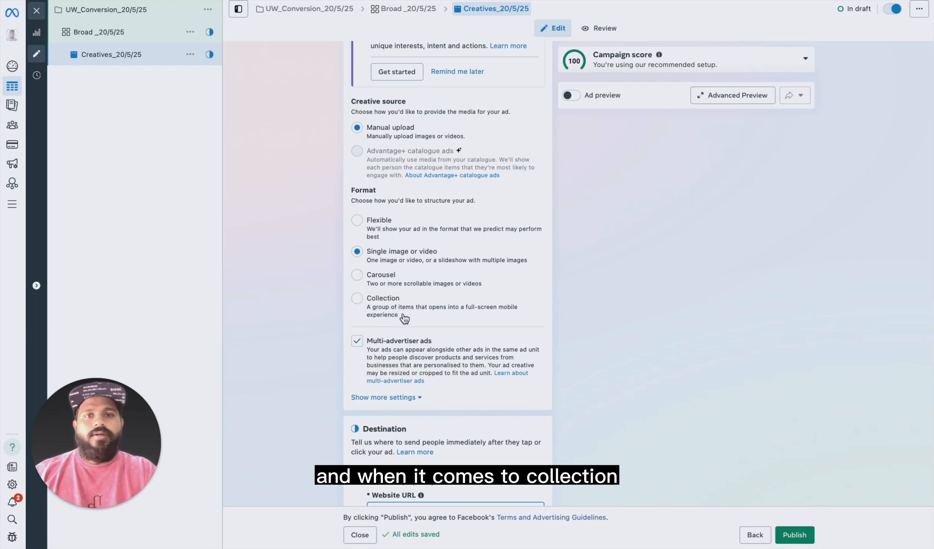
scroll(422, 349, down, 4)
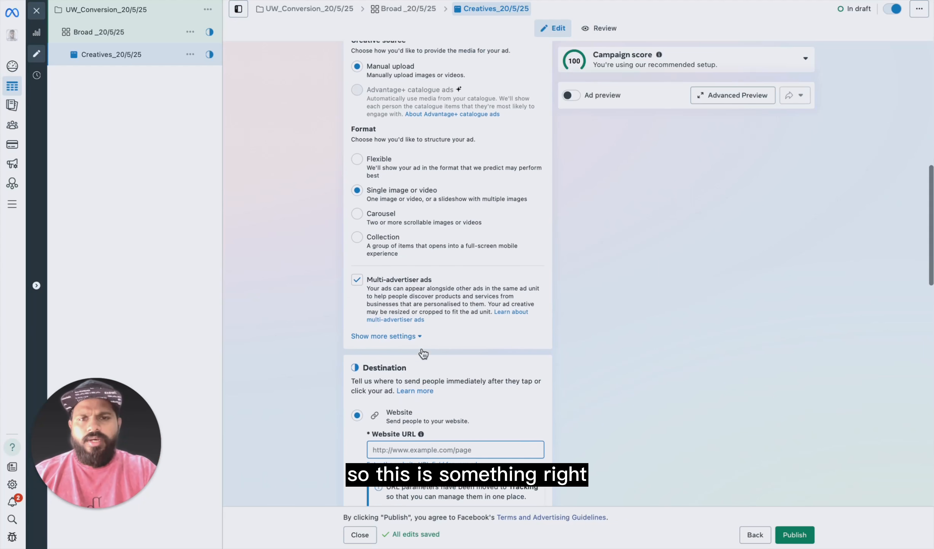
scroll(444, 353, down, 1)
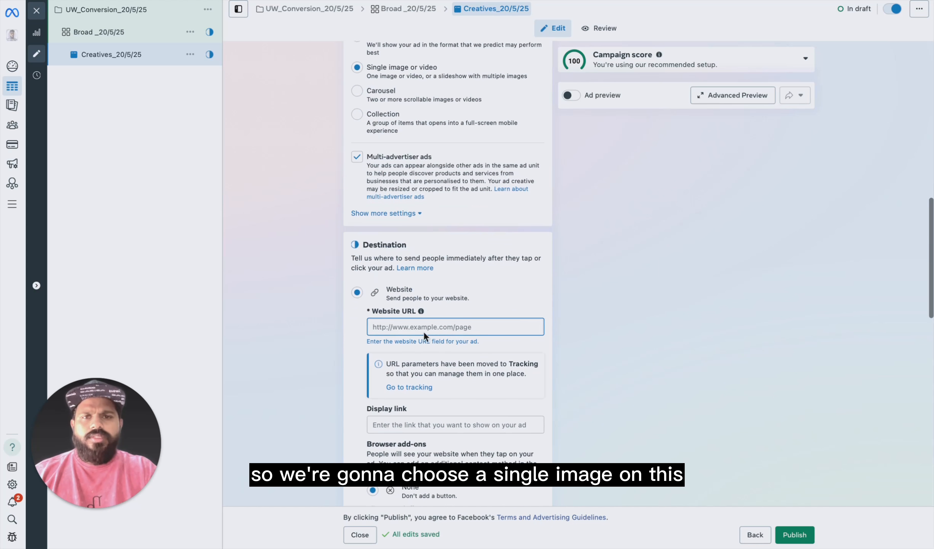
click(417, 326)
text(Www)
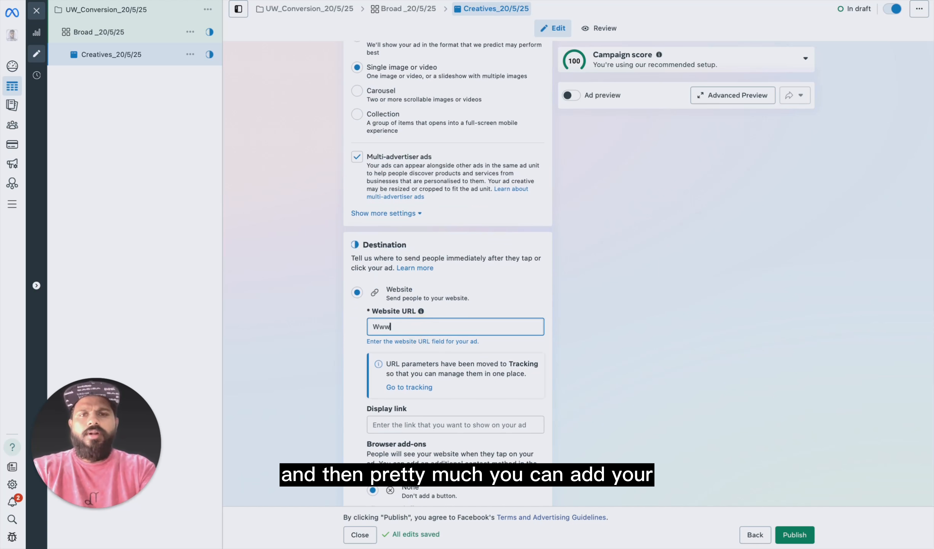
key(BackSpace)
key(BackSpace)
key(BackSpace)
text(ww)
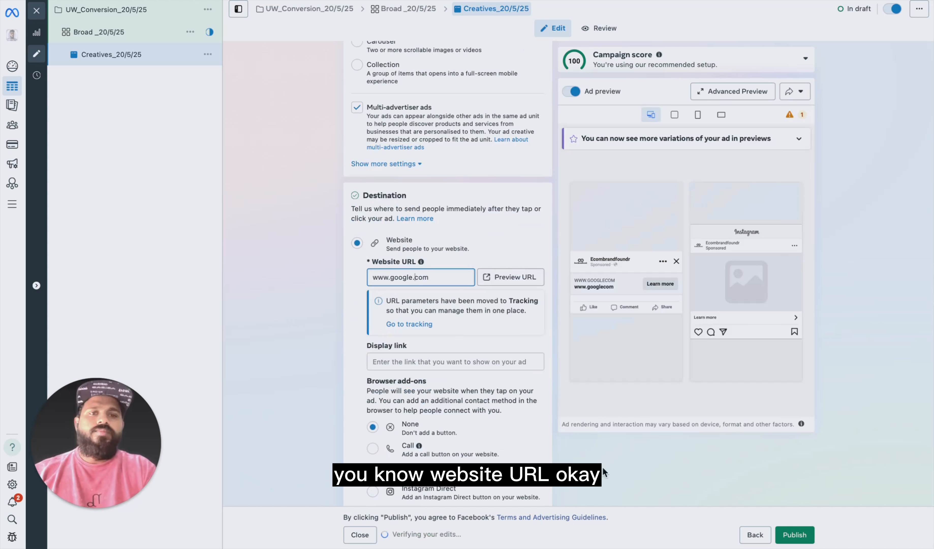
click(602, 469)
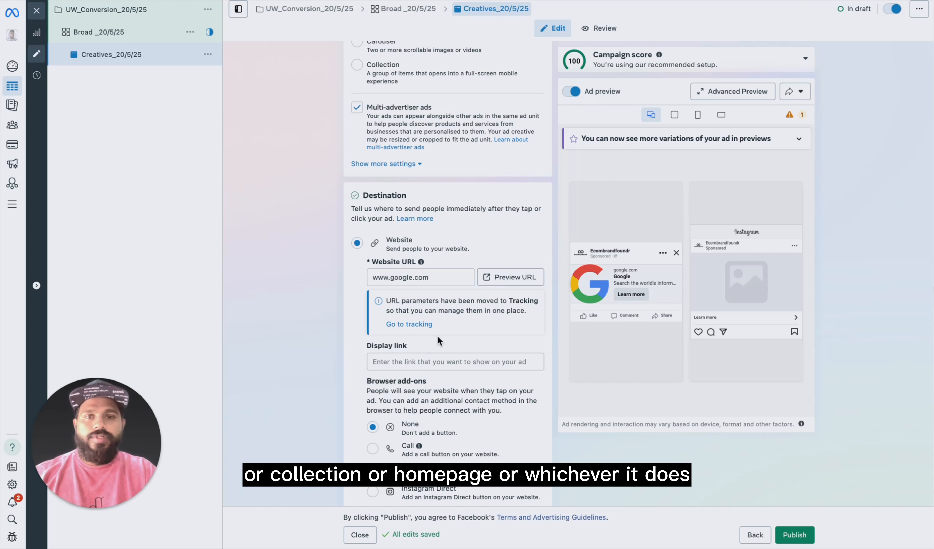
scroll(437, 335, down, 2)
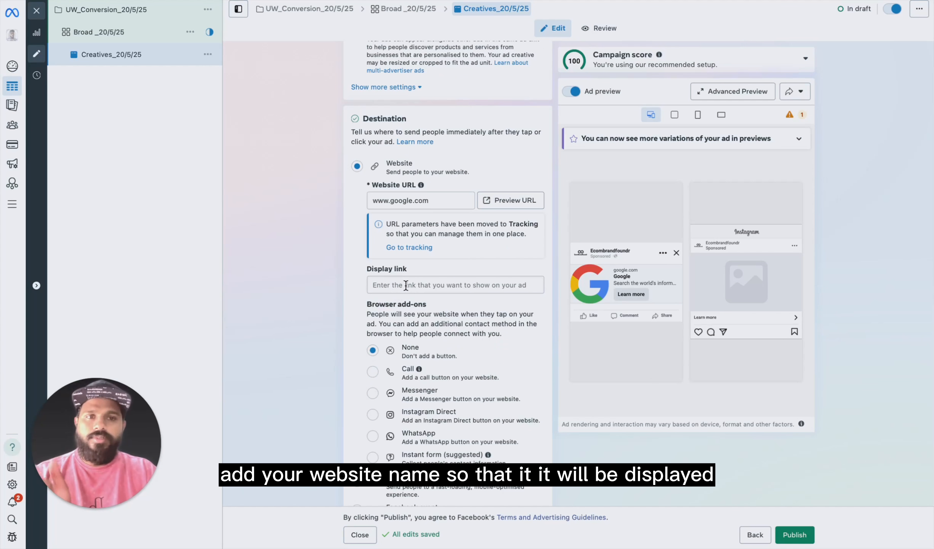
scroll(438, 343, down, 5)
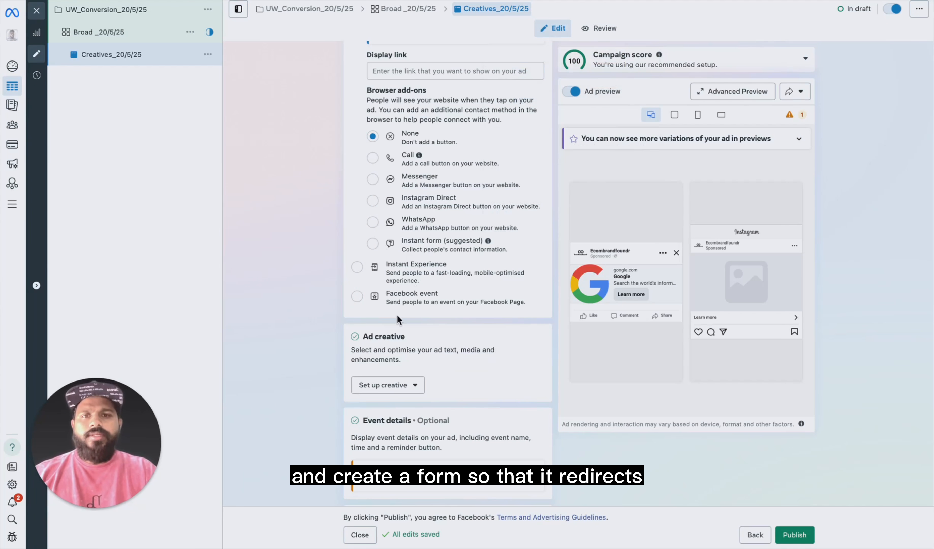
scroll(439, 380, down, 2)
click(414, 310)
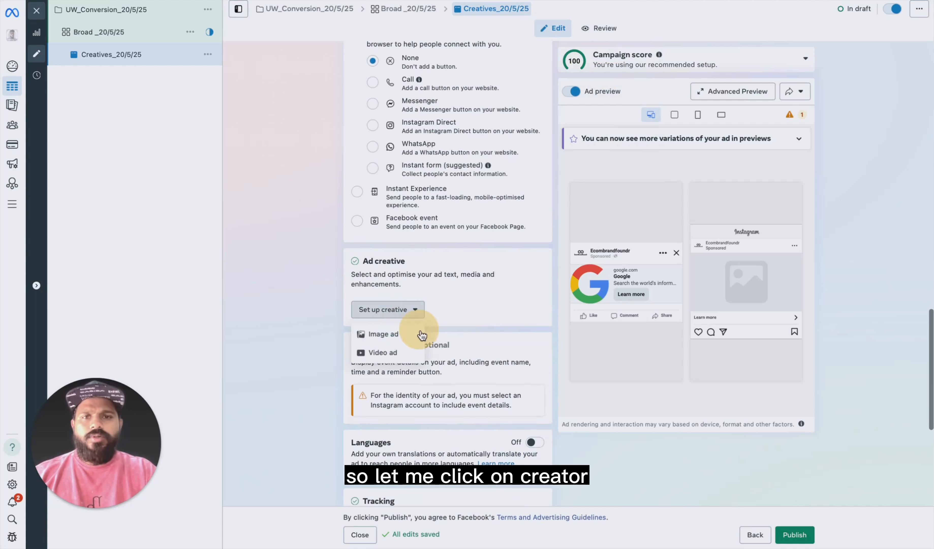
click(388, 334)
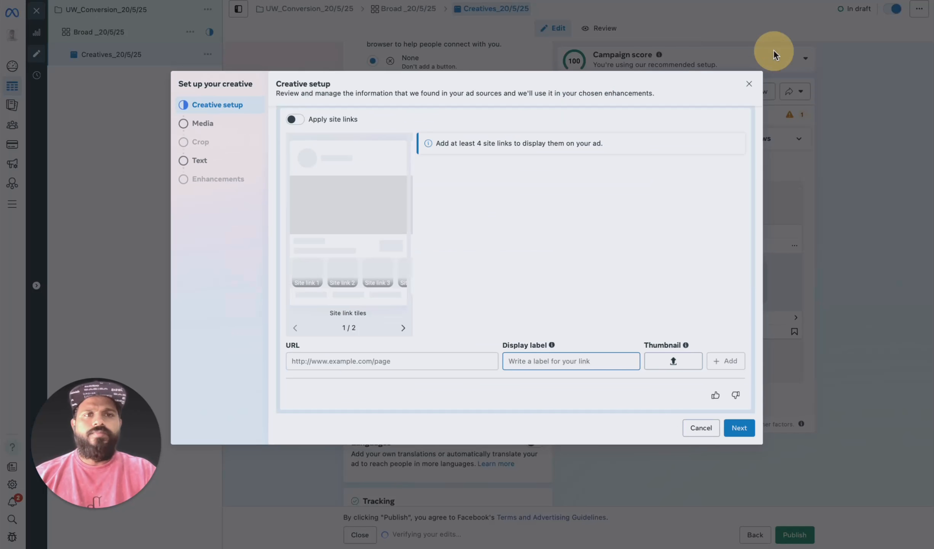
drag(774, 51, 884, 33)
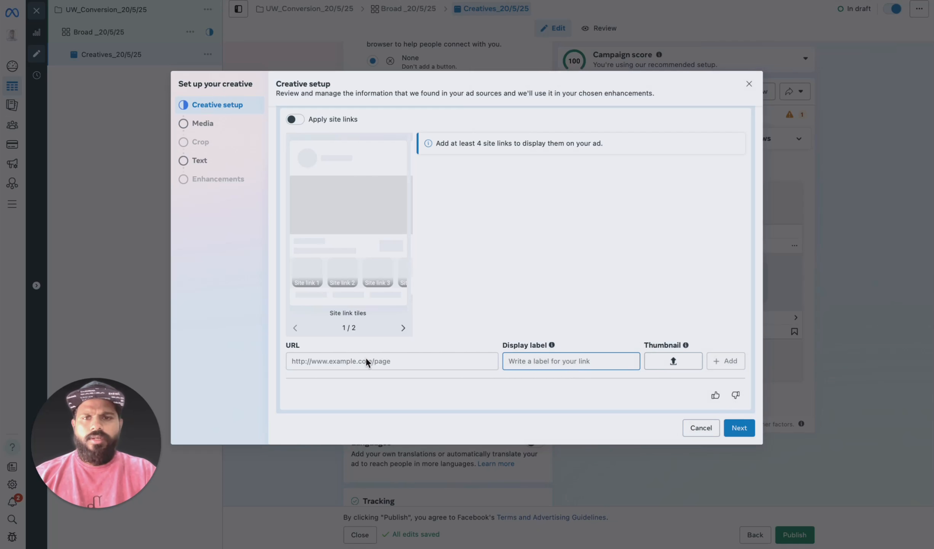
click(357, 358)
text(www.google.com)
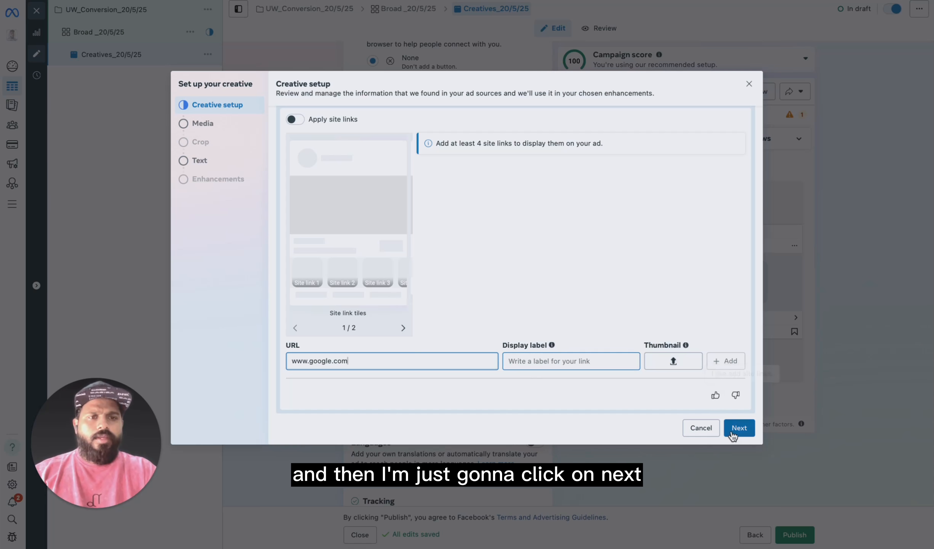
Upload main-image-1.jpeg through main-image-4.jpeg from the main_images folder to the ad's media.
click(656, 350)
click(556, 155)
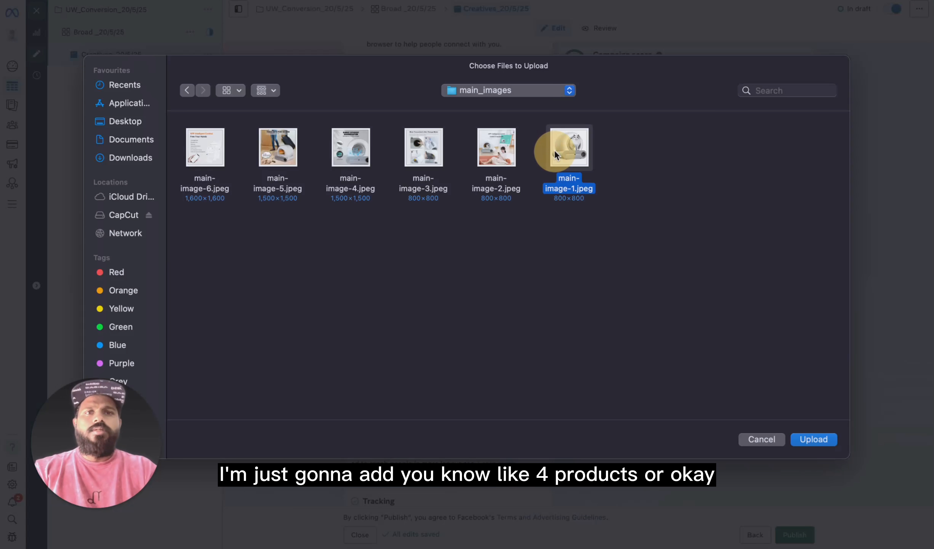
key(shift+Left)
key(shift+Left)
key(shift+Left)
key(shift+Left)
key(shift+Right)
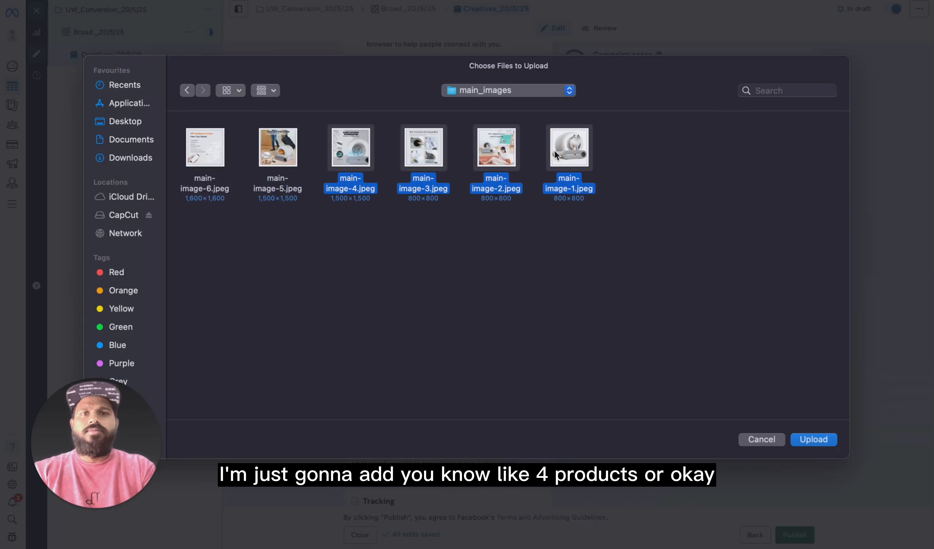
key(shift+Right)
key(shift+Left)
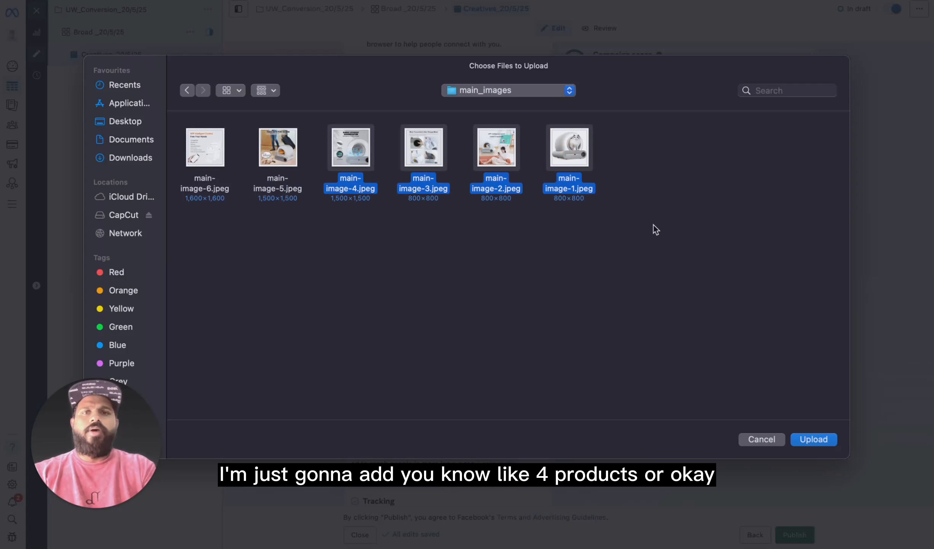
click(525, 69)
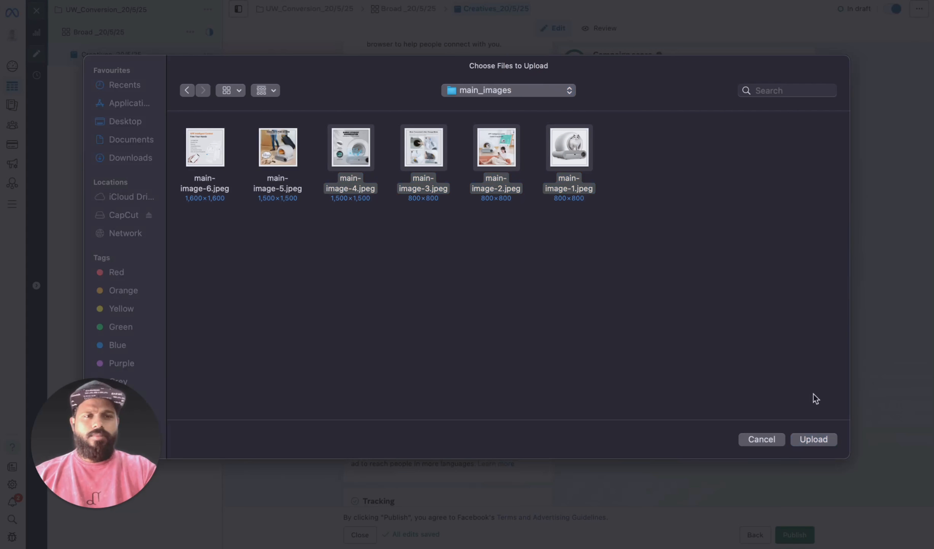
click(813, 439)
Use the main-image-1 picture with its original crops and flexible media on, and open the primary text for editing.
click(361, 225)
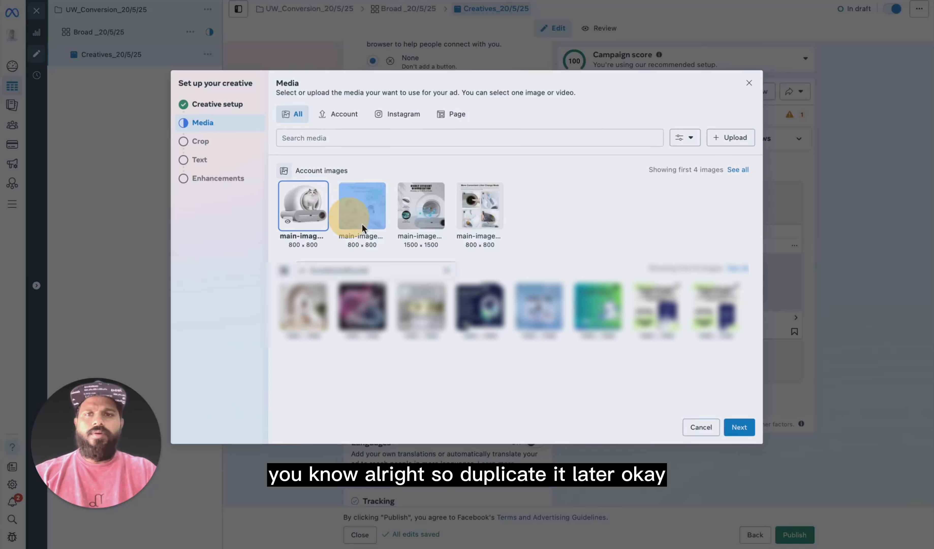
click(738, 428)
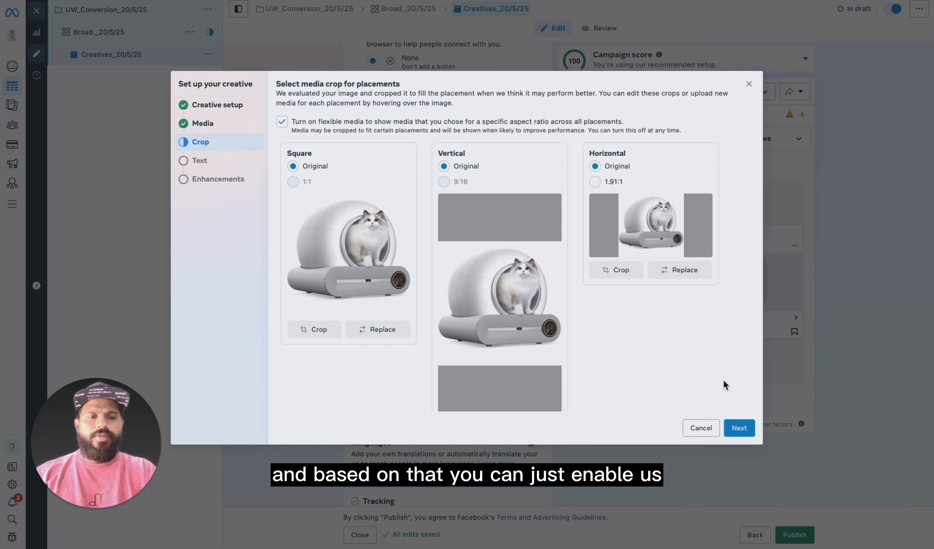
click(737, 429)
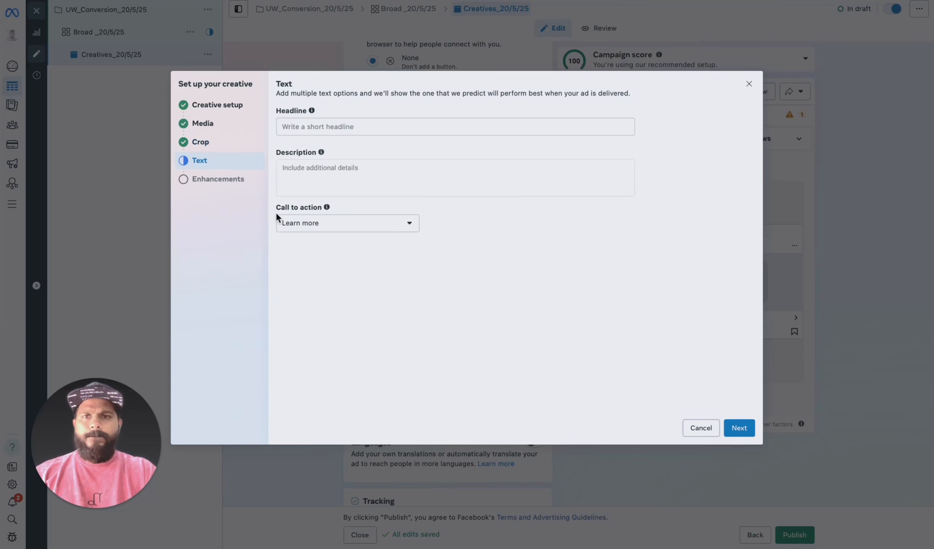
click(340, 143)
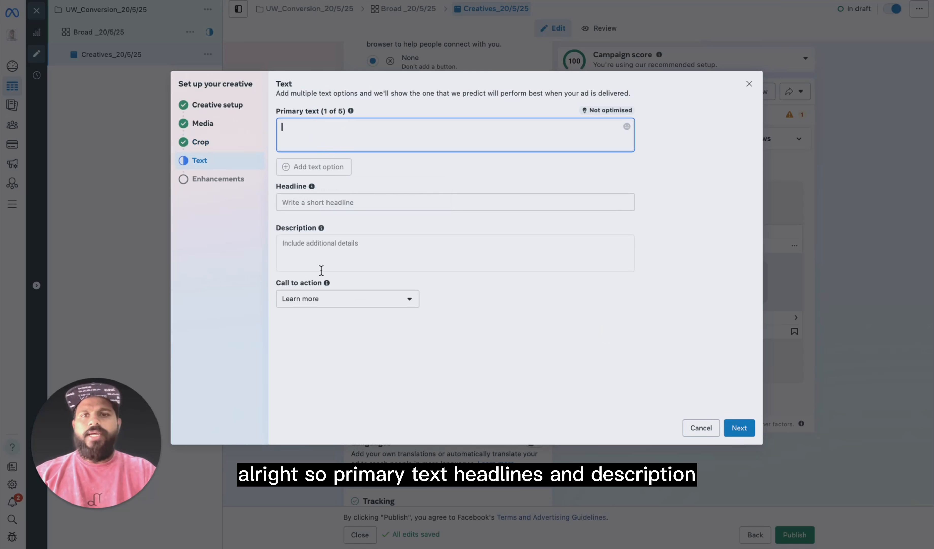
Change the ad's call to action to Shop now.
click(348, 299)
scroll(350, 382, down, 5)
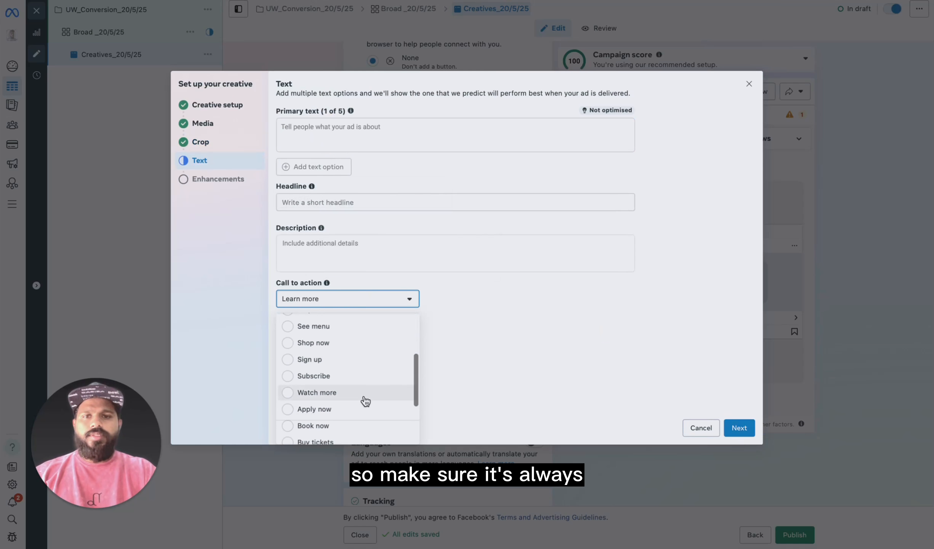
scroll(365, 400, down, 5)
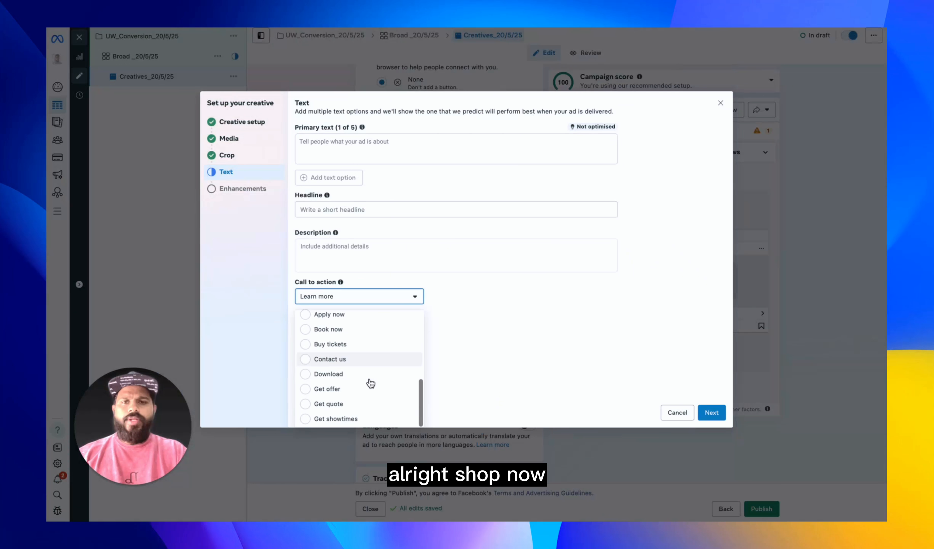
scroll(369, 381, up, 3)
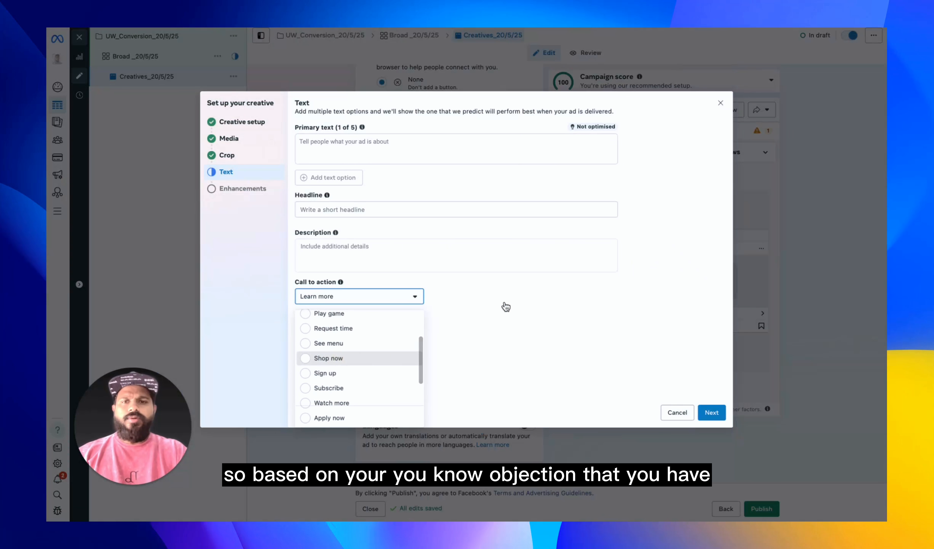
click(358, 358)
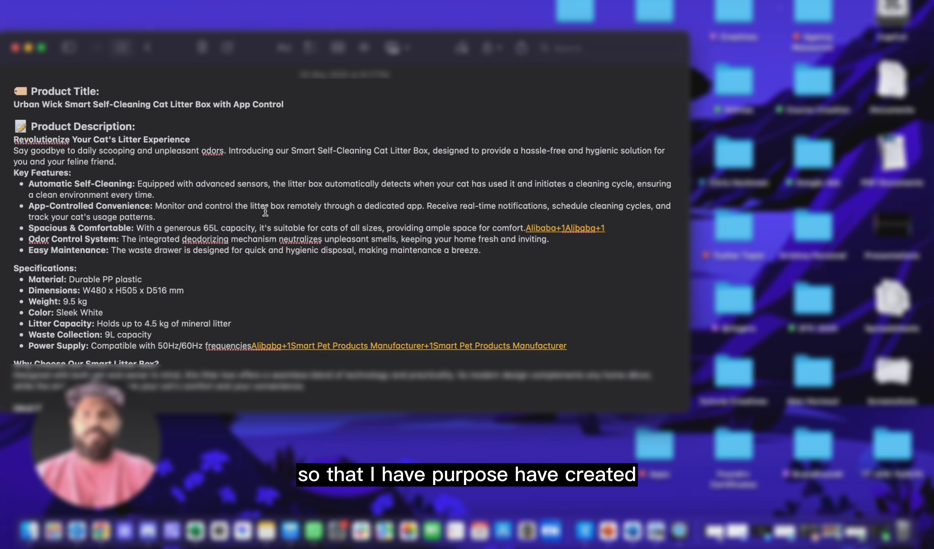
Copy the product title "Urban Wick Smart Self-Cleaning Cat Litter Box with App Control" from the product notes into the ad's headline.
drag(287, 104, 15, 105)
key(super+c)
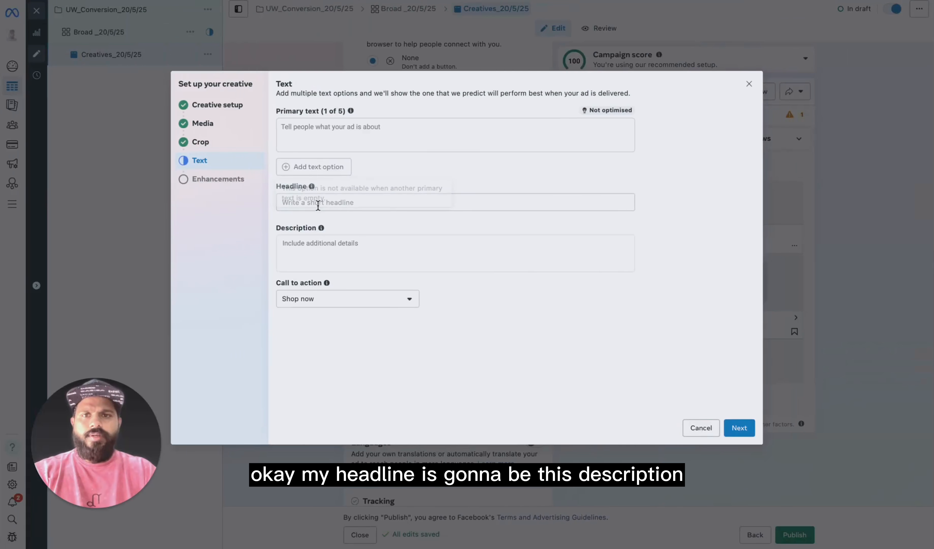
click(317, 203)
key(super+v)
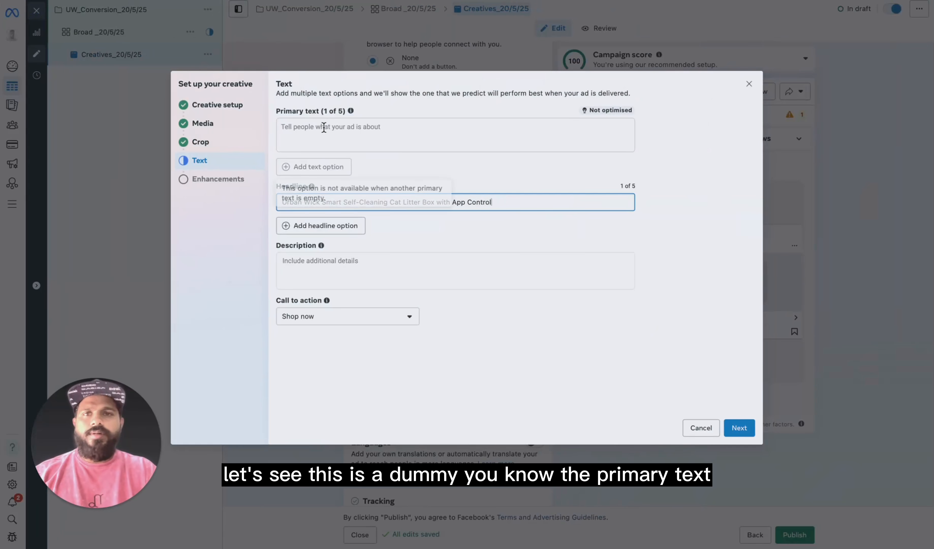
Fill the primary text with the "Revolutionize Your Cat's Litter Experience" description through Easy Maintenance, adding a blank line before Key Features.
click(313, 128)
text(Revolutionize Your Cat's Litter Experience Say goodbye to daily scooping and unpleasant odors. Introducing our Smart Self-Cleaning Cat Litter Box, designed to provide a hassle-free and hygienic solution for you and your feline friend. Key Features: * Automatic Self-Cleaning: Equipped with advanced sensors, the litter box automatically detects when your cat has used it and initiates a cleaning cycle, ensuring a clean environment every time. * App-Controlled Convenience: Monitor and control the litter box remotely through a dedicated app. Receive real-time notifications, schedule cleaning cycles, and track your cat's usage patterns. * Spacious & Comfortable: With a generous 65L capacity, it's suitable for cats of all sizes, providing ample space for comfort.Alibaba+1Alibaba+1 * Odor Control System: The integrated deodorizing mechanism neutralizes unpleasant smells, keeping your home fresh and inviting. * Easy Maintenance: The waste drawer is designed for quick and hygienic disposal, making maintenance a breeze.)
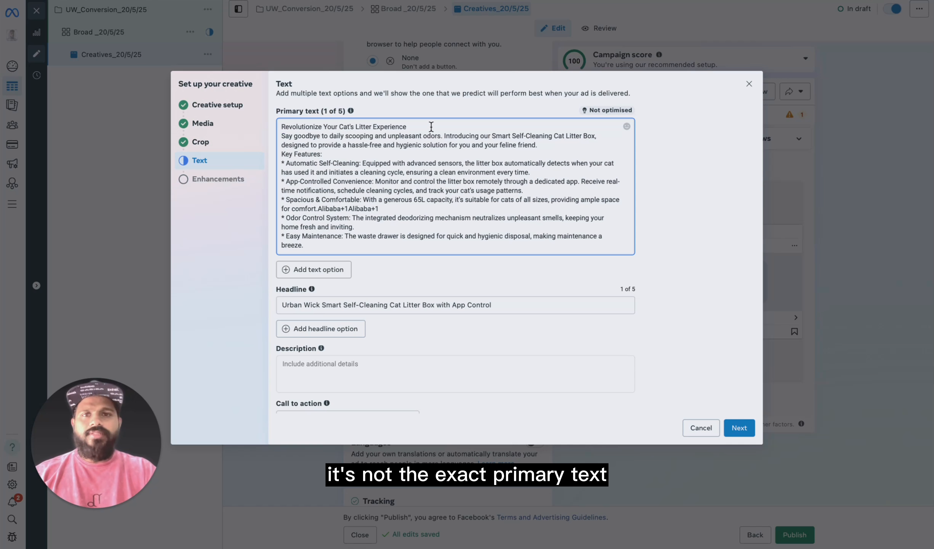
click(419, 127)
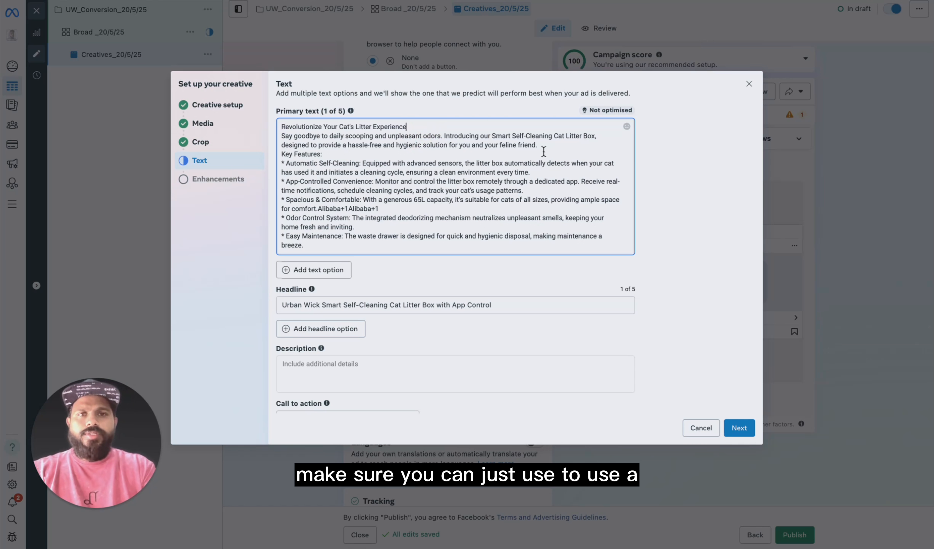
click(552, 148)
key(Return)
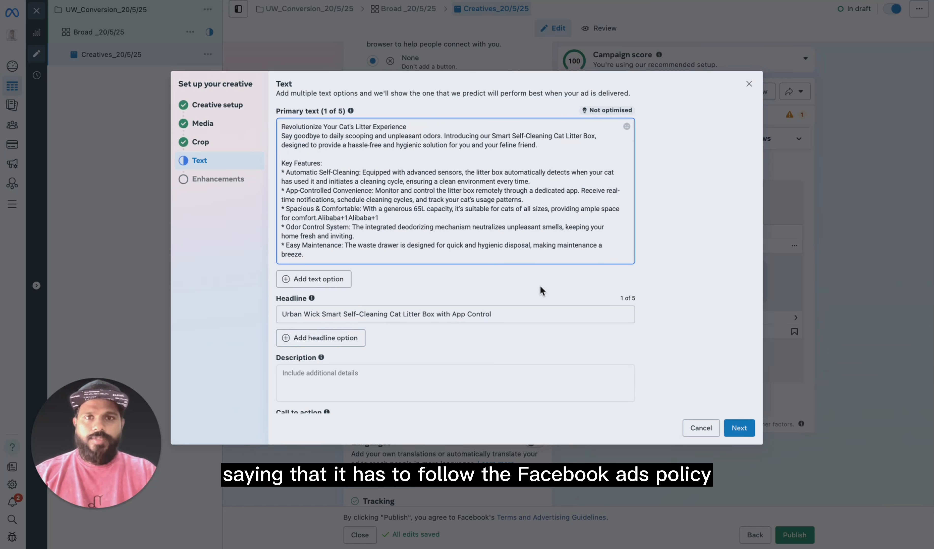
Leave the ad description empty and complete the creative setup to return to the ad's settings.
scroll(417, 184, down, 2)
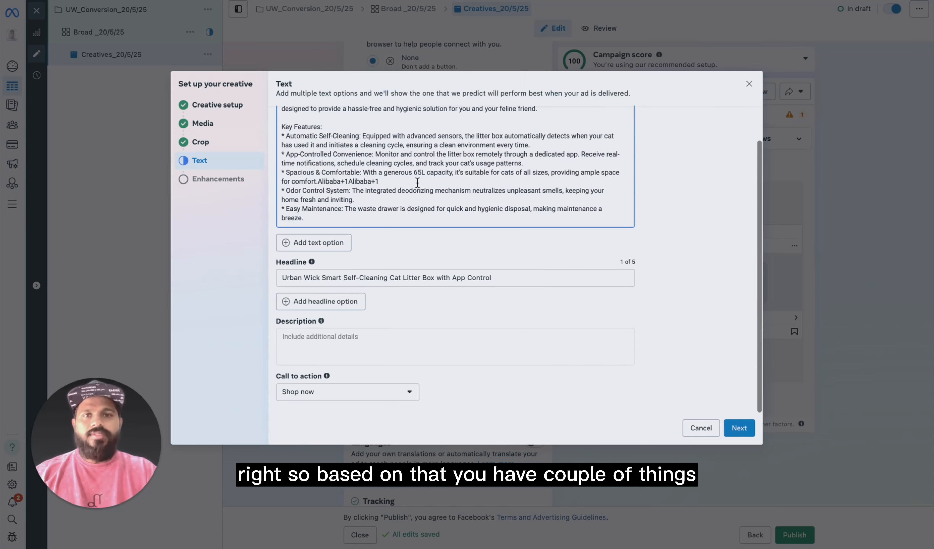
scroll(440, 286, down, 1)
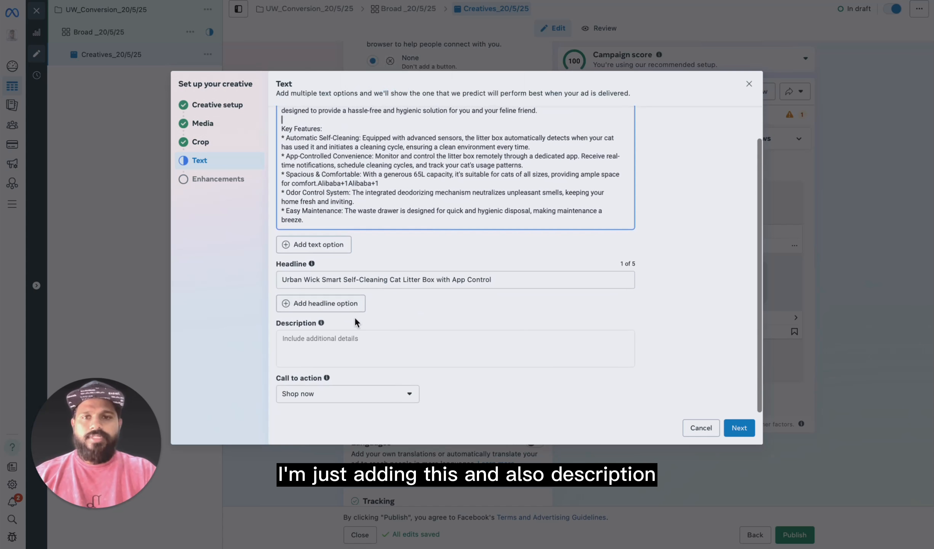
click(338, 347)
scroll(516, 364, down, 2)
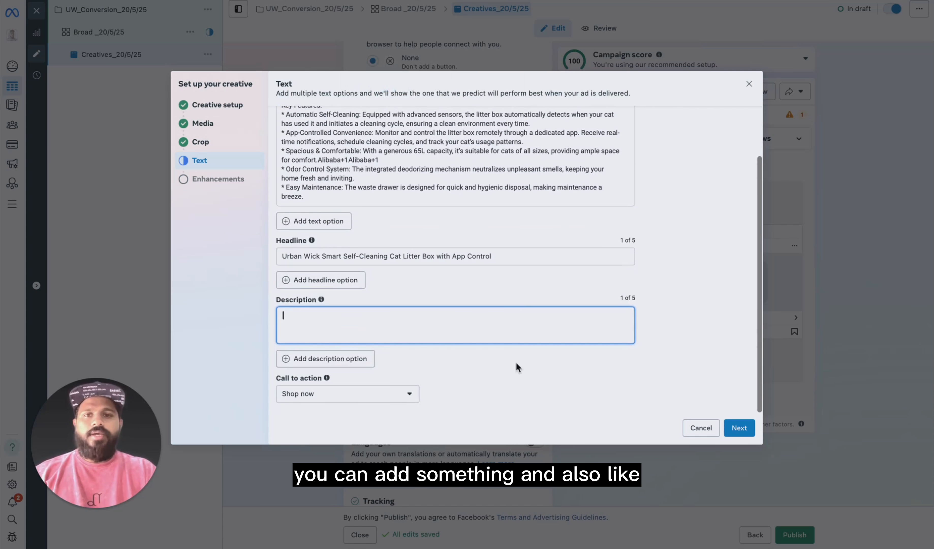
click(738, 428)
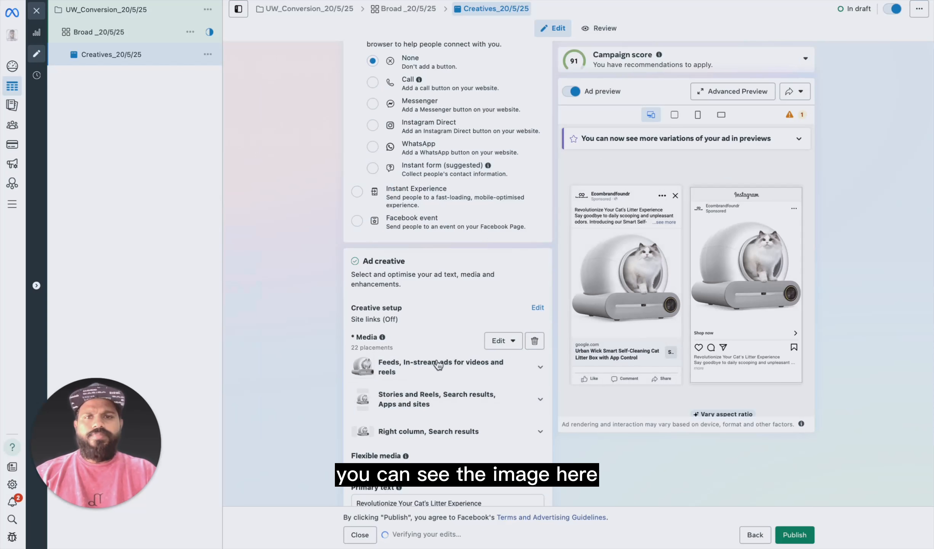
Preview the ad in the square feed, vertical Stories and Reels, and right column placement formats.
scroll(398, 268, up, 15)
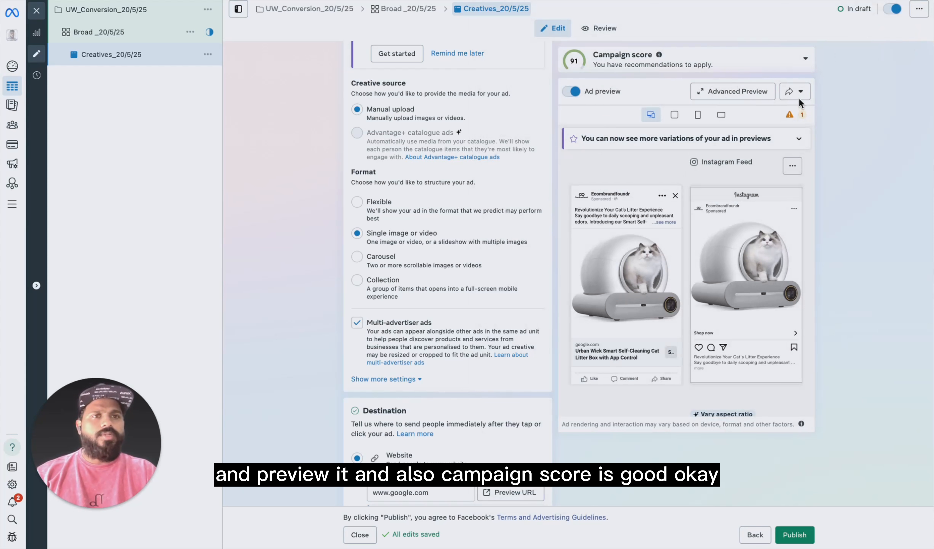
click(675, 115)
click(698, 117)
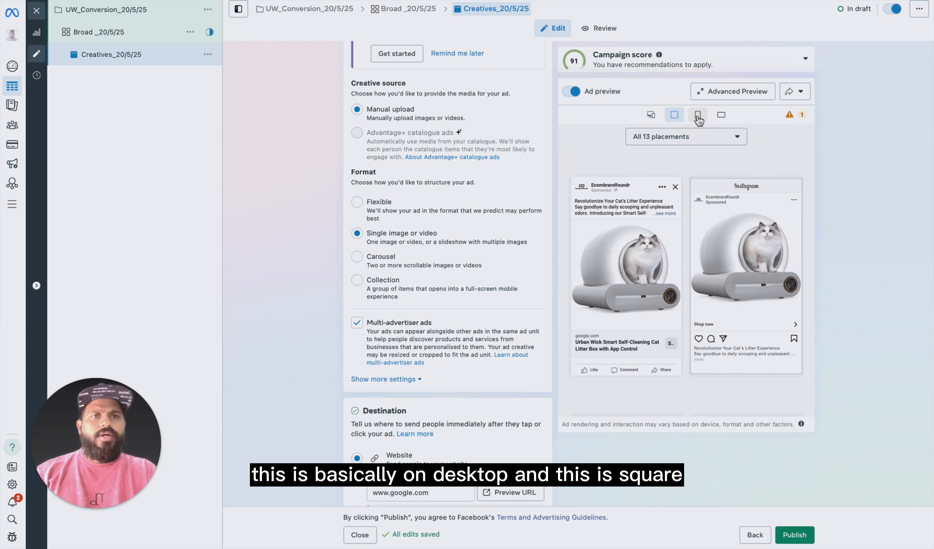
click(722, 115)
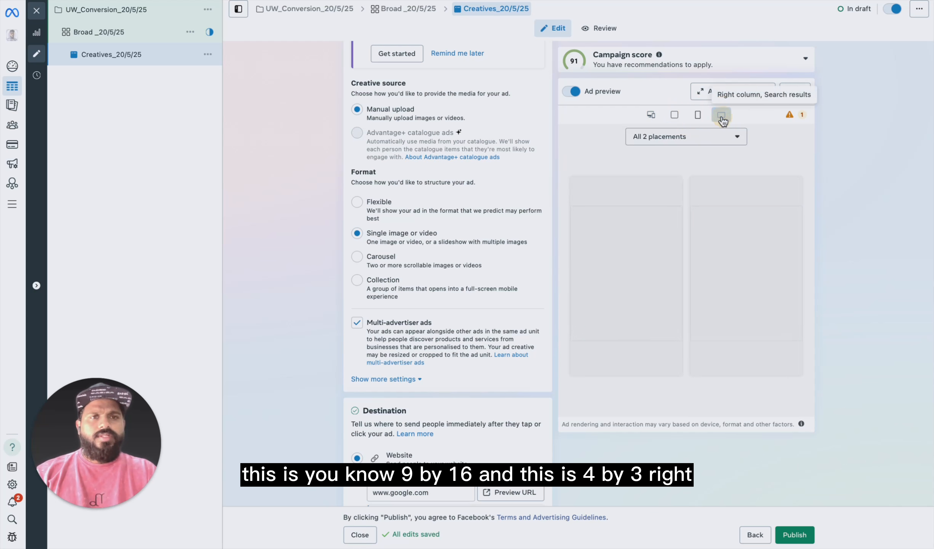
click(698, 115)
Review the ad's format, destination, media, text, call to action, info labels and Advantage+ creative enhancements.
scroll(478, 315, up, 2)
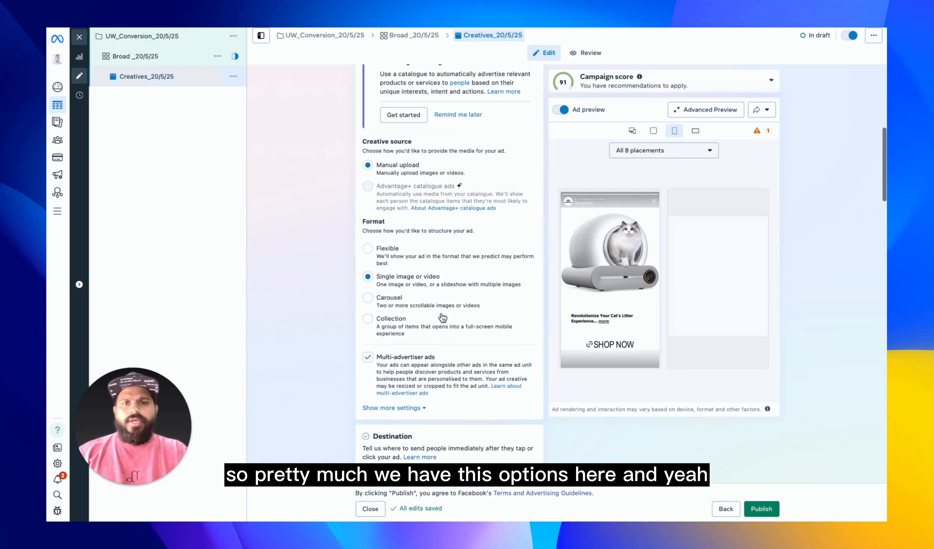
scroll(442, 318, down, 10)
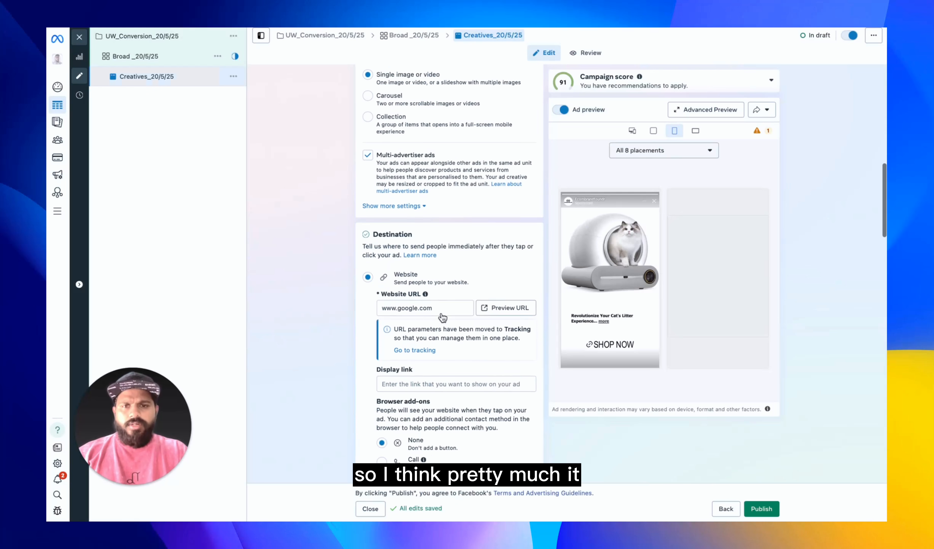
scroll(445, 366, down, 8)
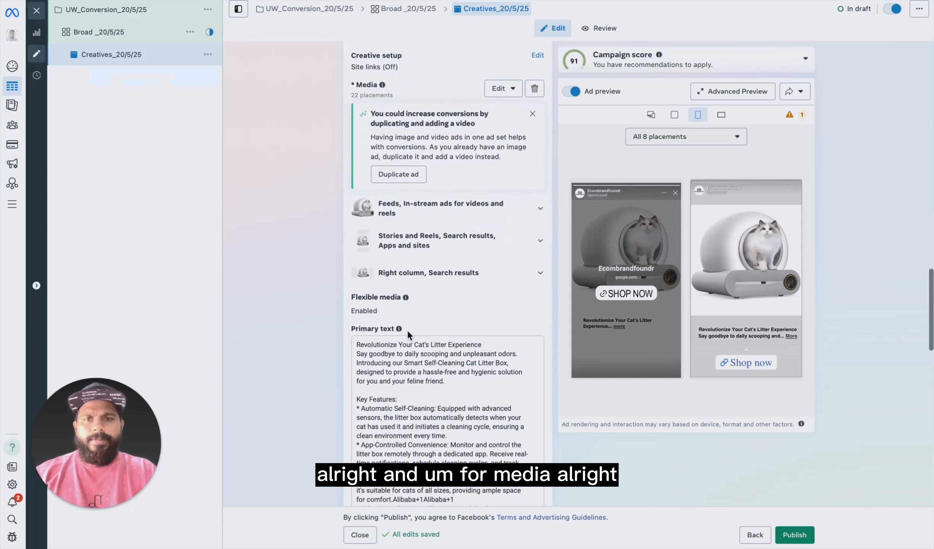
scroll(407, 332, down, 9)
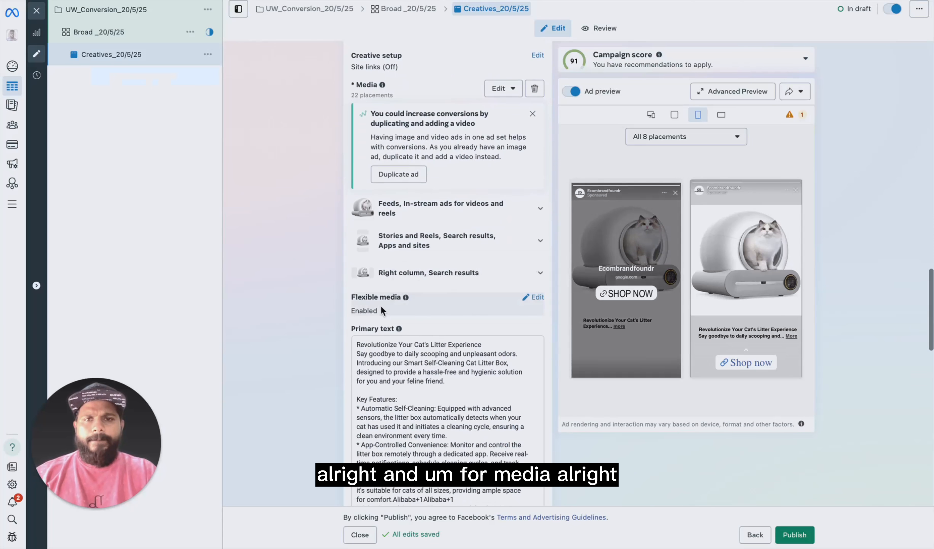
scroll(438, 395, down, 7)
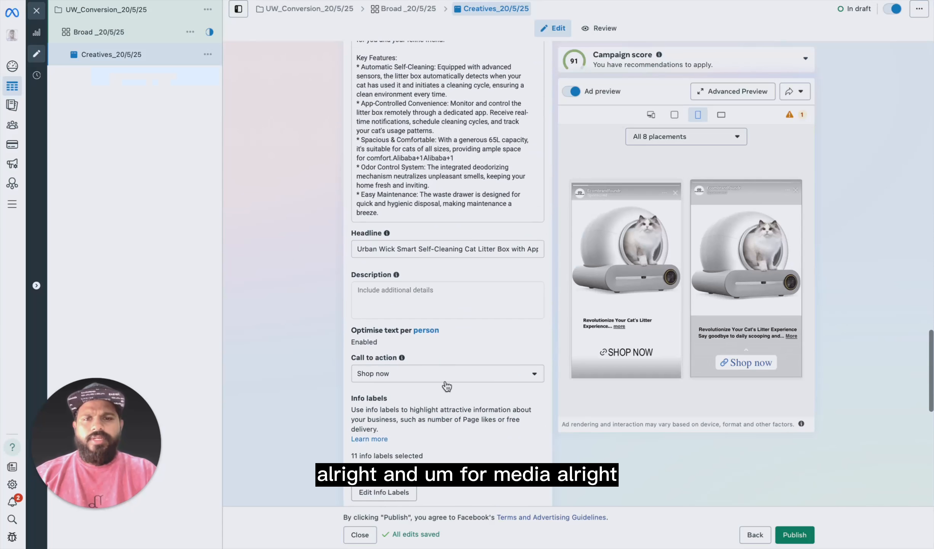
scroll(455, 426, down, 4)
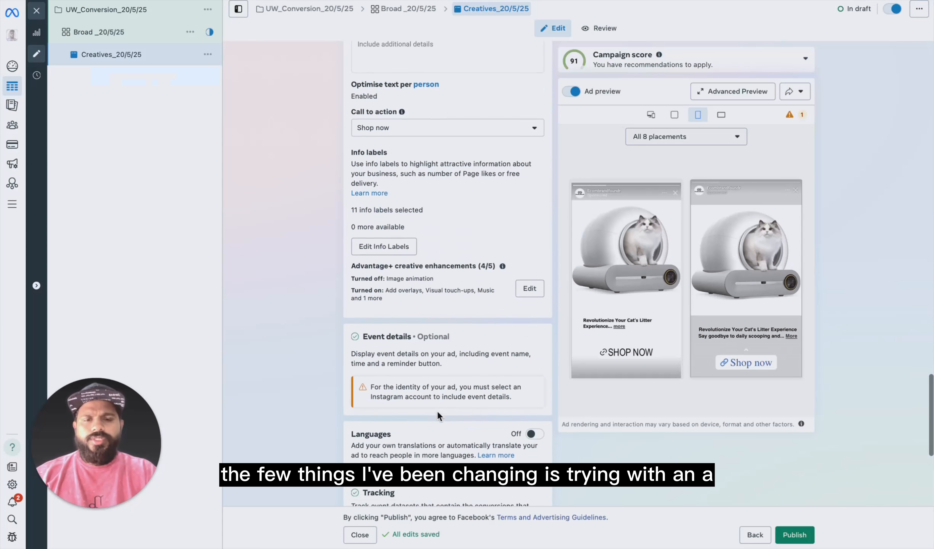
scroll(428, 275, up, 12)
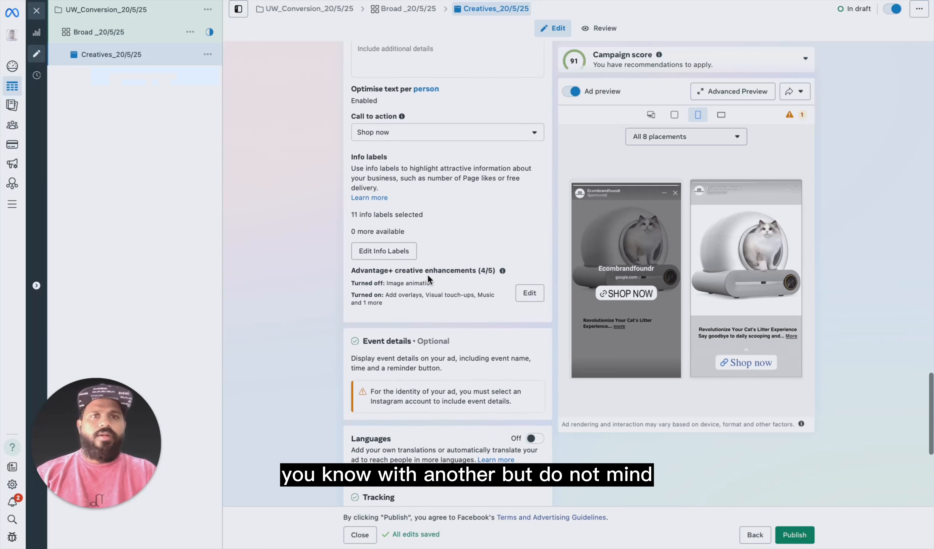
scroll(427, 272, up, 10)
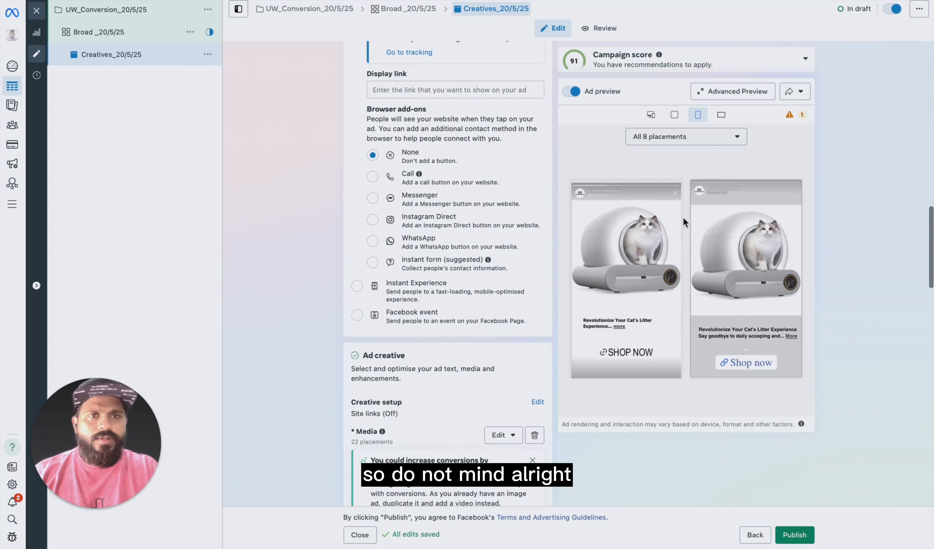
Open the advanced preview and look through how the ad appears across all placements.
click(733, 91)
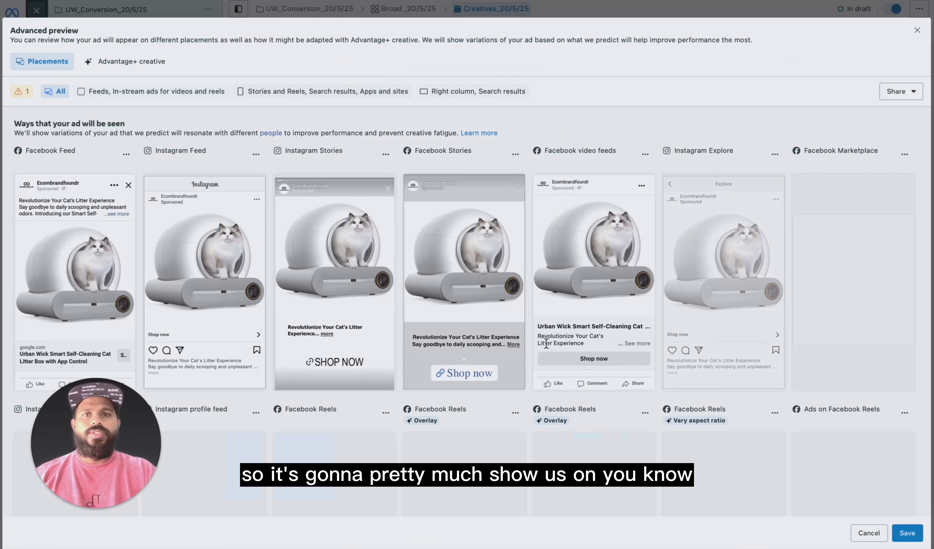
click(54, 99)
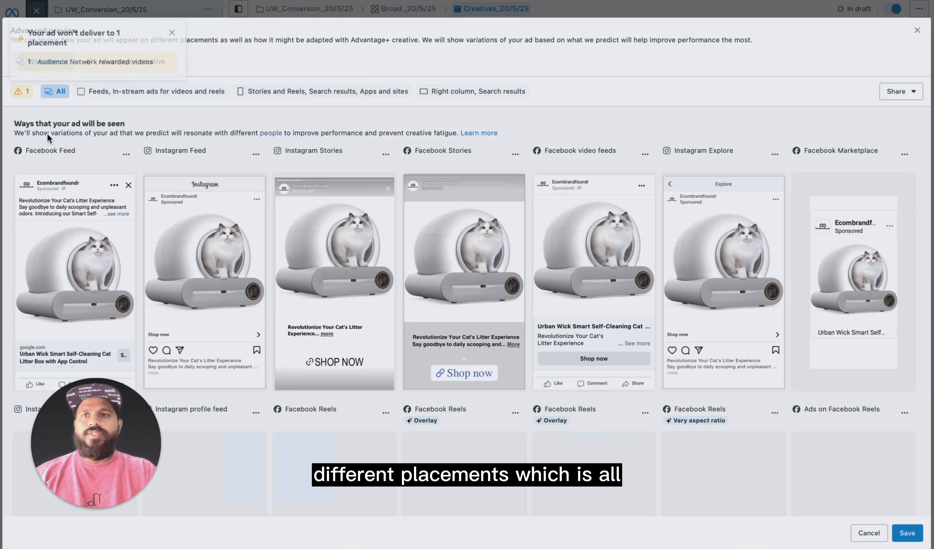
scroll(272, 392, down, 5)
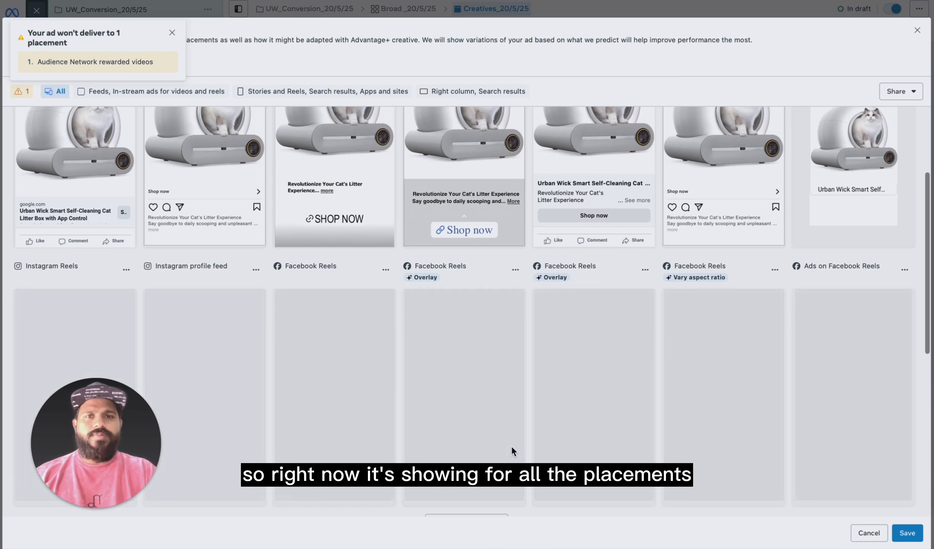
scroll(417, 375, down, 4)
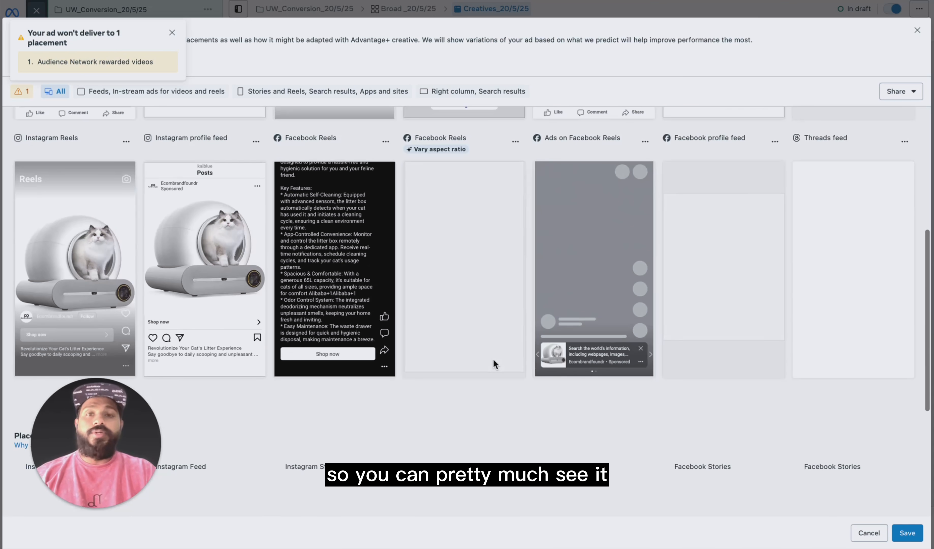
scroll(438, 350, up, 7)
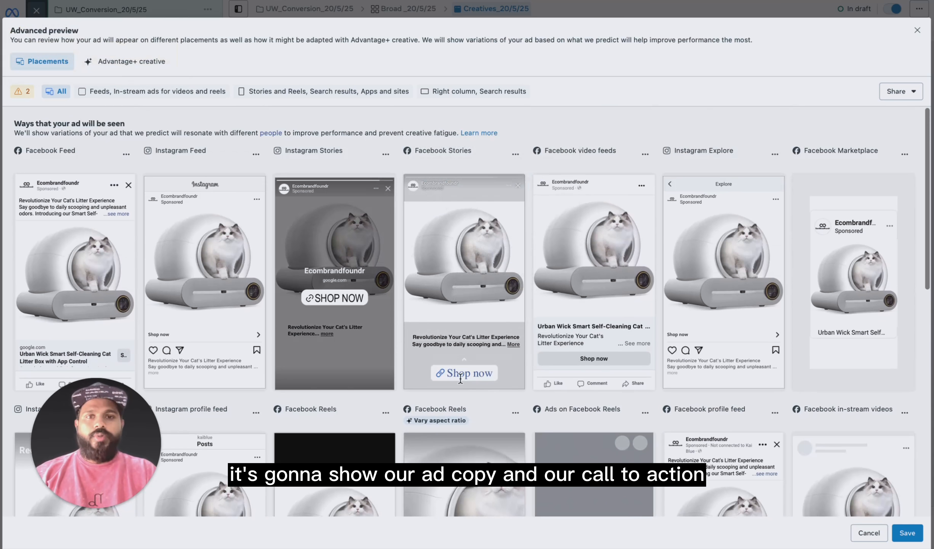
Compare the previews for feeds, Stories and Reels, right column and all placements, and close the advanced preview without saving.
click(165, 98)
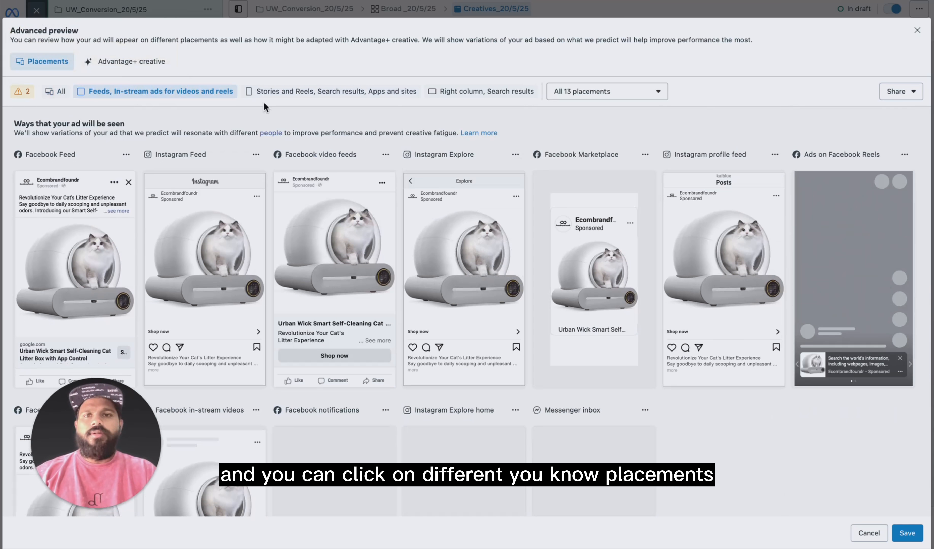
click(327, 95)
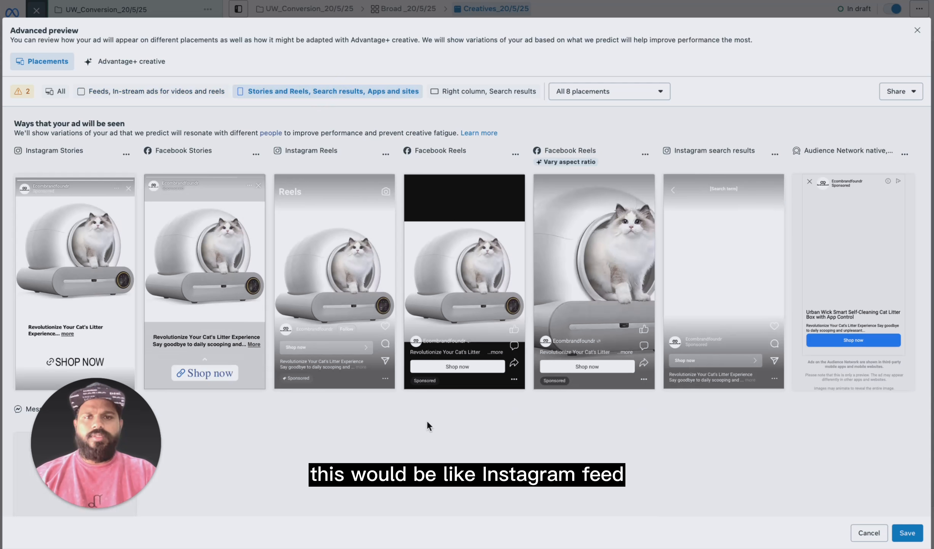
click(474, 92)
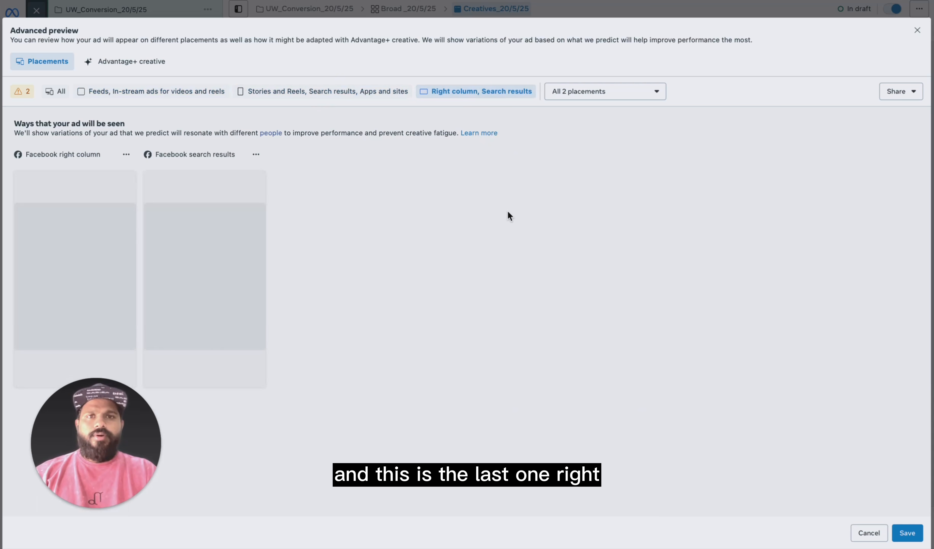
click(109, 92)
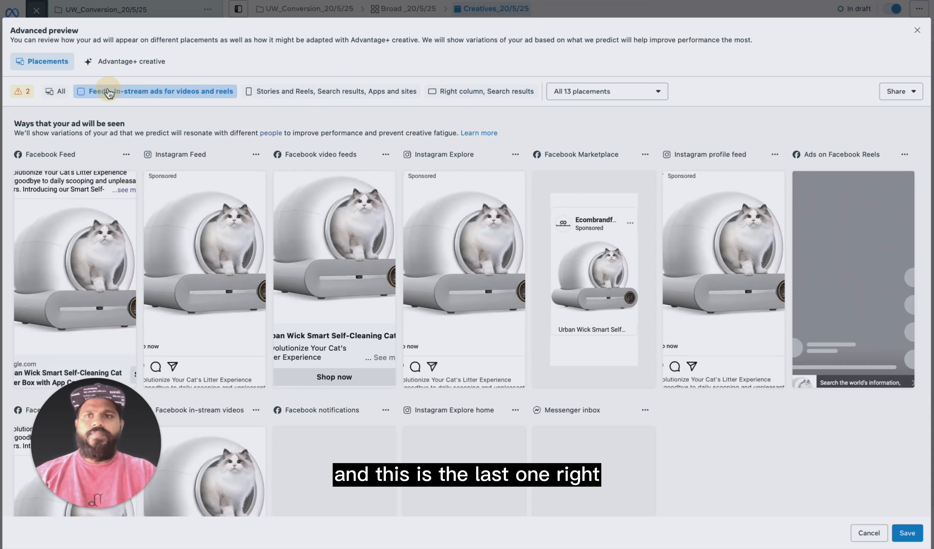
click(56, 91)
scroll(451, 348, up, 2)
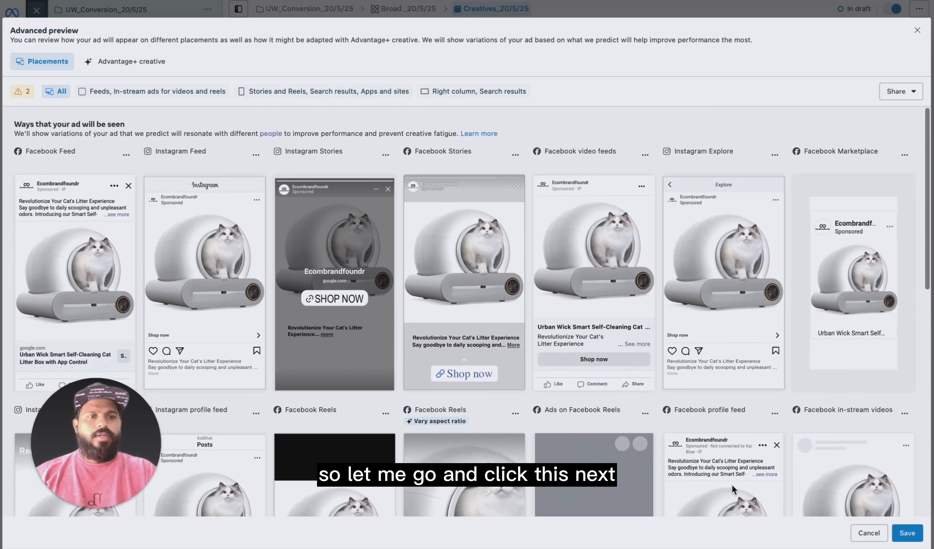
click(869, 532)
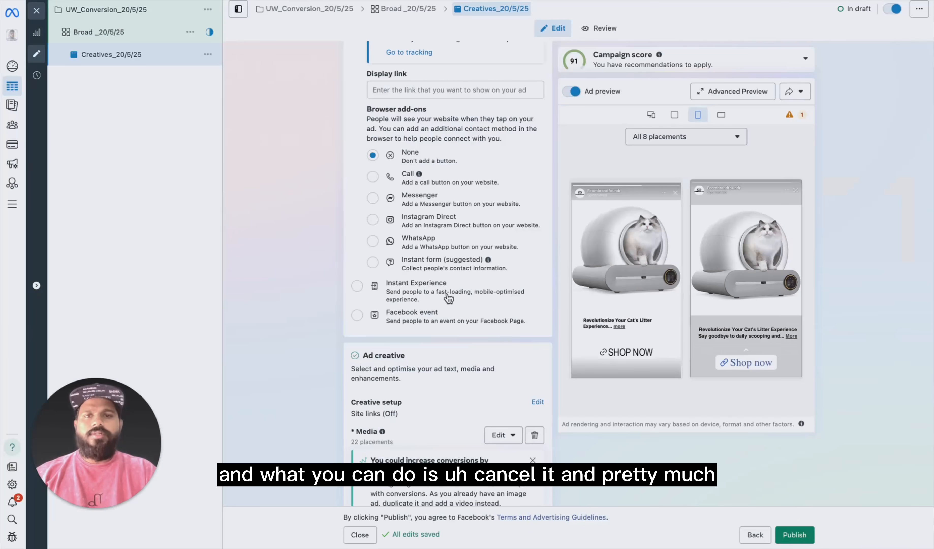
Examine the ad's event details, languages and tracking settings, and look into the URL parameters form without applying any parameter.
scroll(485, 426, down, 10)
scroll(485, 426, down, 4)
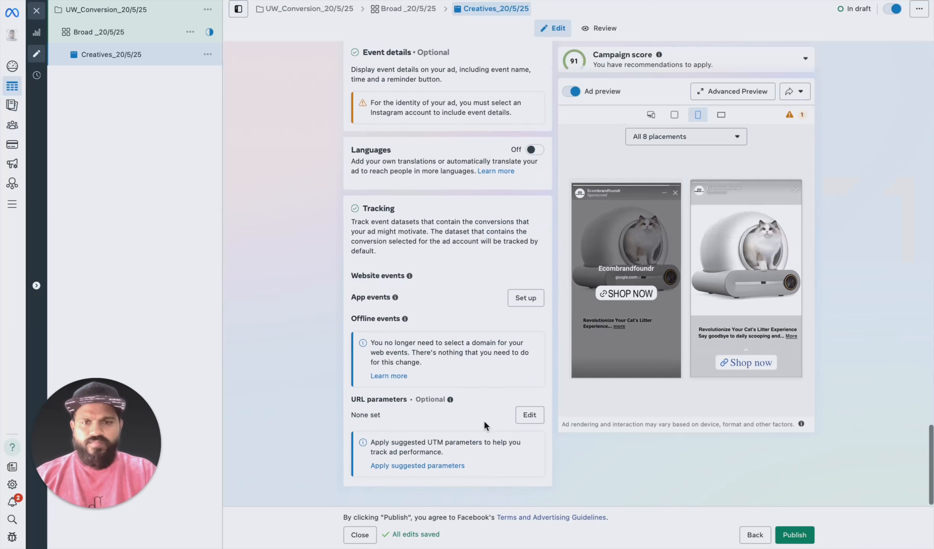
scroll(444, 384, up, 2)
scroll(445, 383, down, 3)
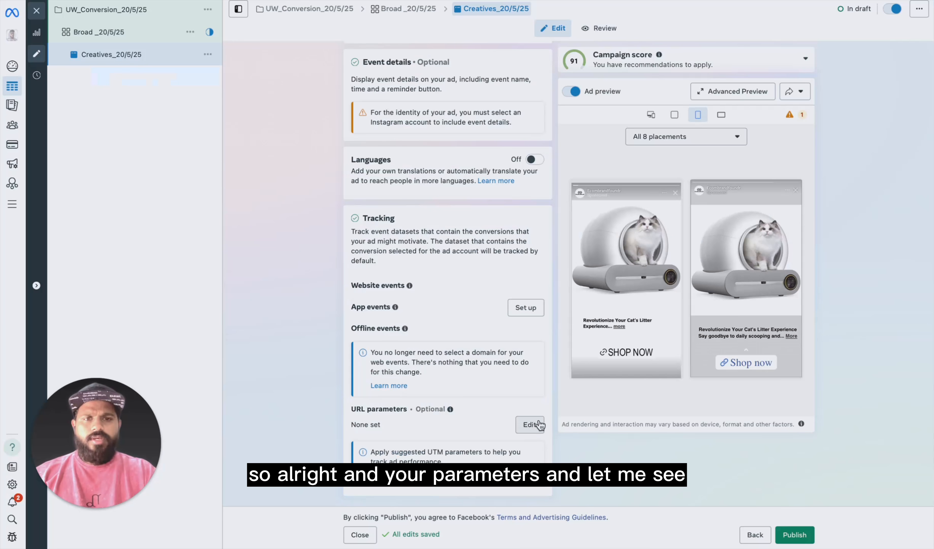
click(530, 425)
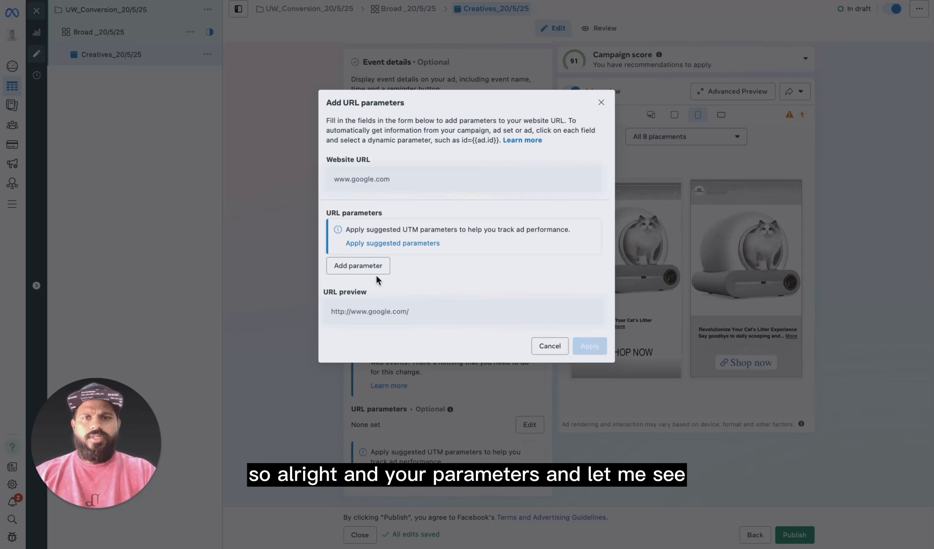
click(371, 267)
click(587, 140)
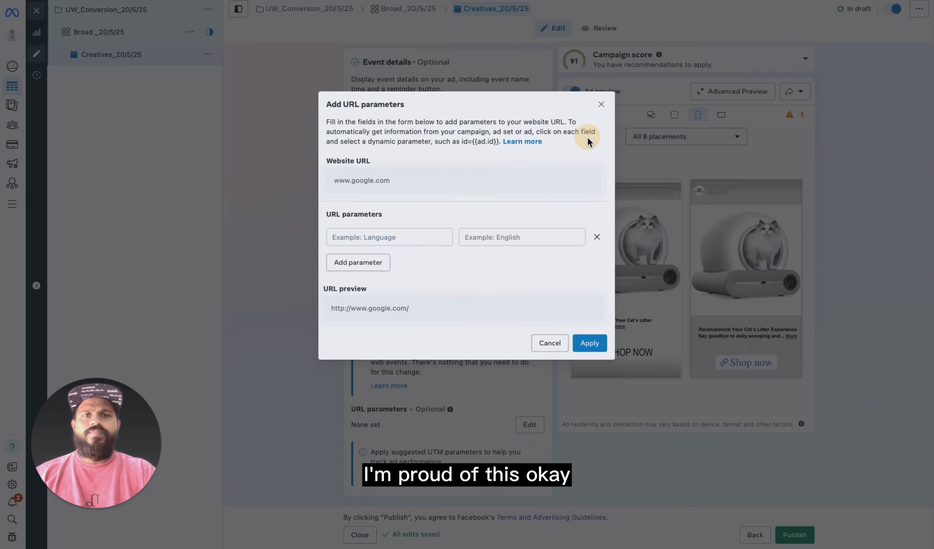
click(601, 103)
scroll(485, 348, up, 10)
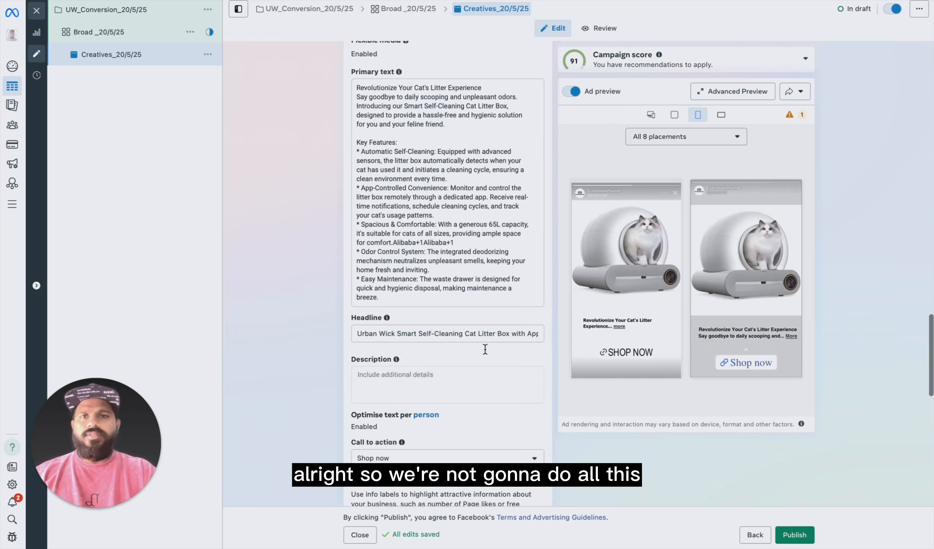
scroll(485, 349, up, 10)
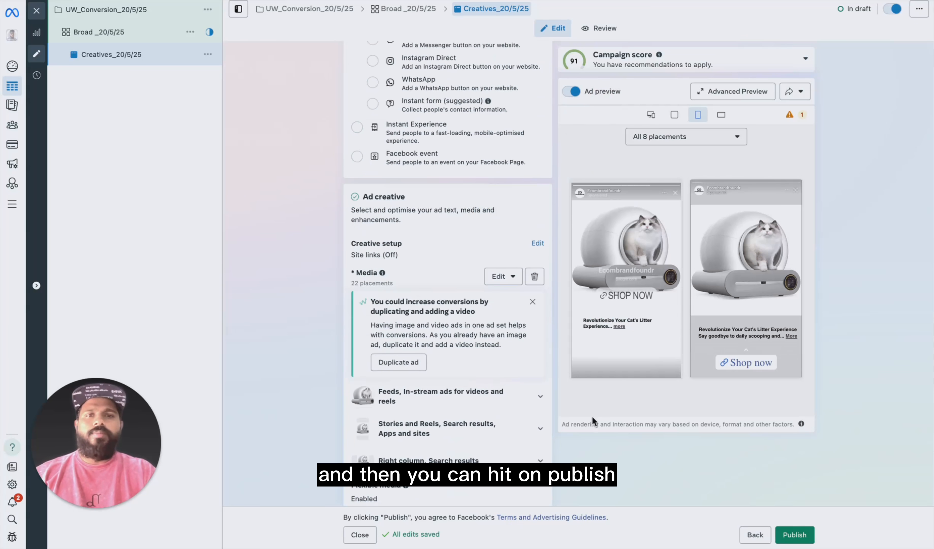
Duplicate the Broad _20/5/25 ad set into the existing campaign UW_Conversion_20/5/25 with 2 copies.
click(191, 33)
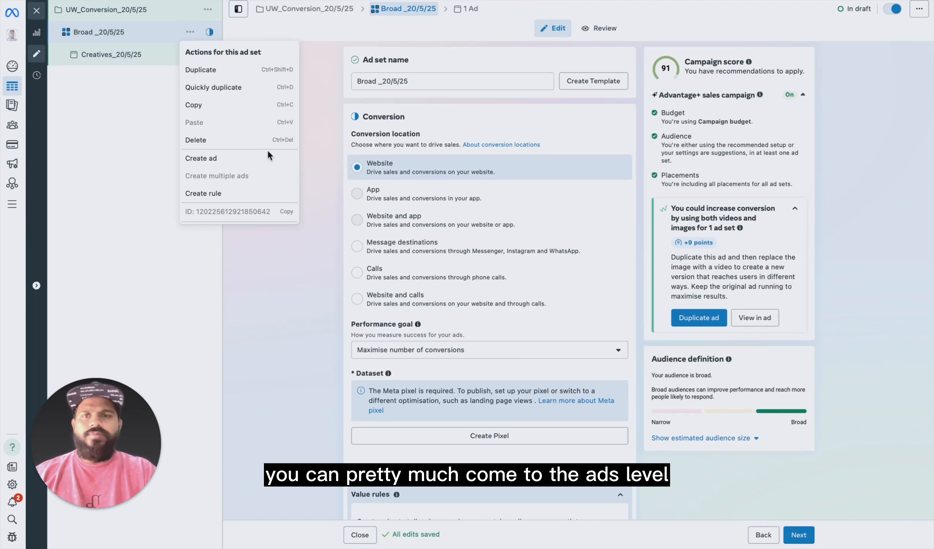
click(255, 128)
click(193, 33)
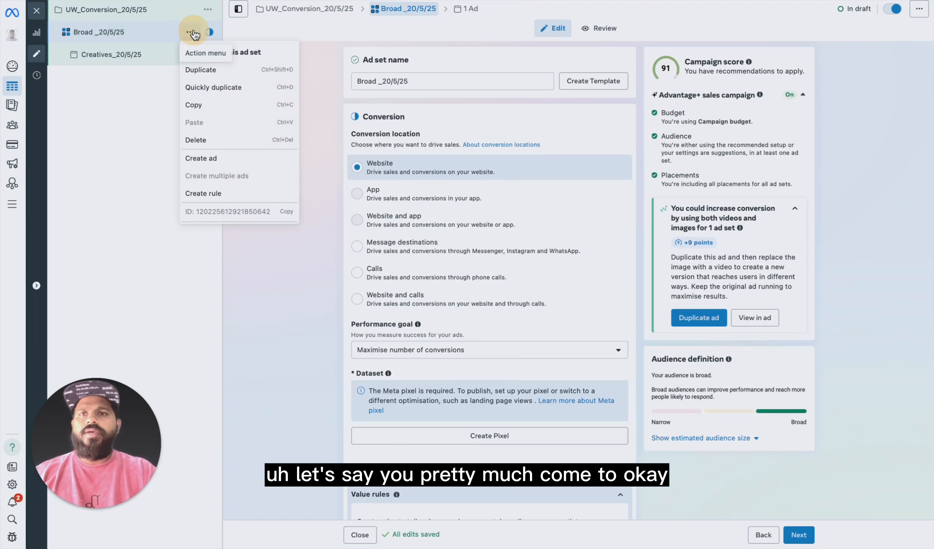
click(201, 70)
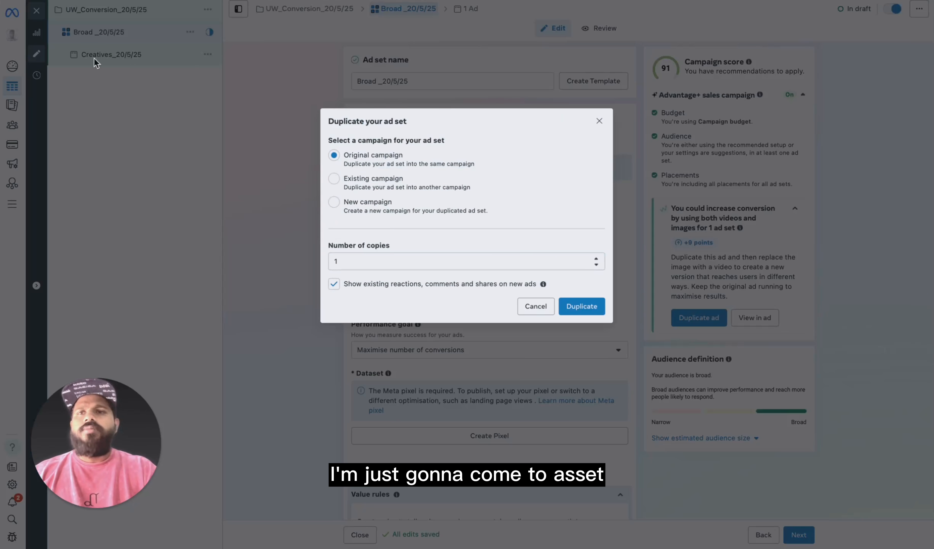
click(333, 178)
double_click(335, 283)
text(2)
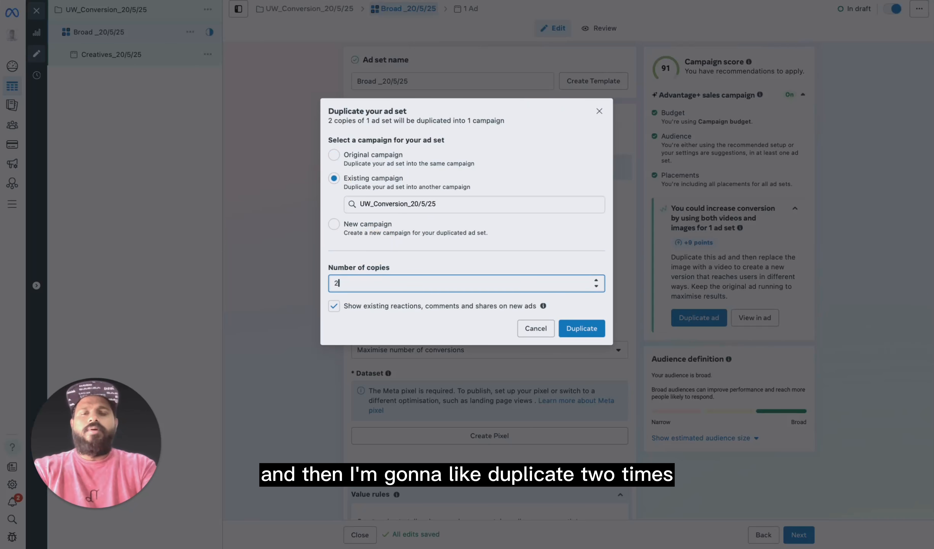
click(578, 328)
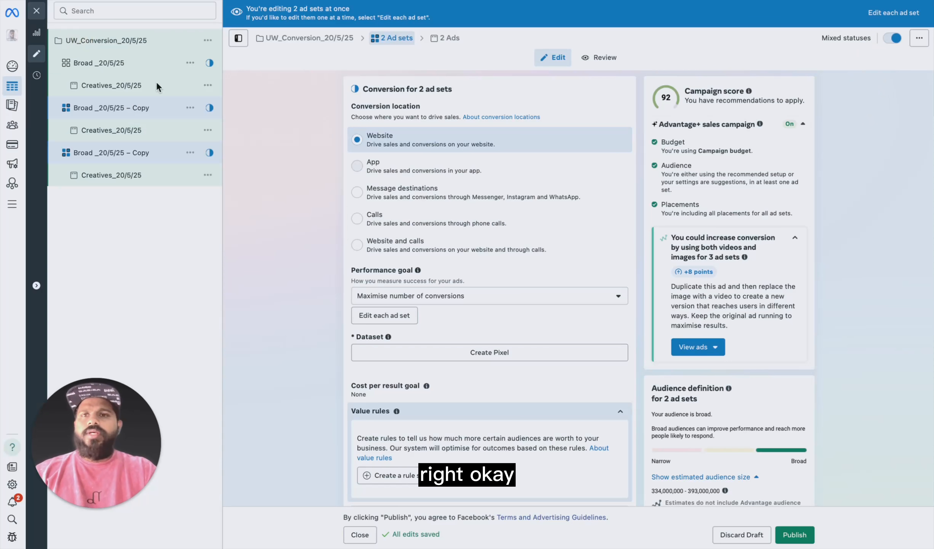
Rename the copied ad set in the middle of the campaign tree as Broad _20/5/25 – 2 and check its schedule, audience and placements.
click(124, 109)
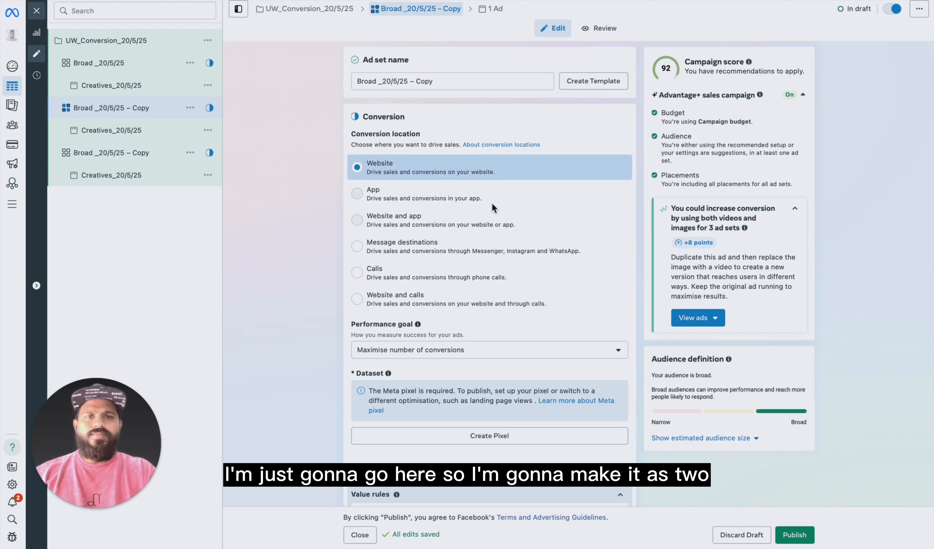
double_click(423, 82)
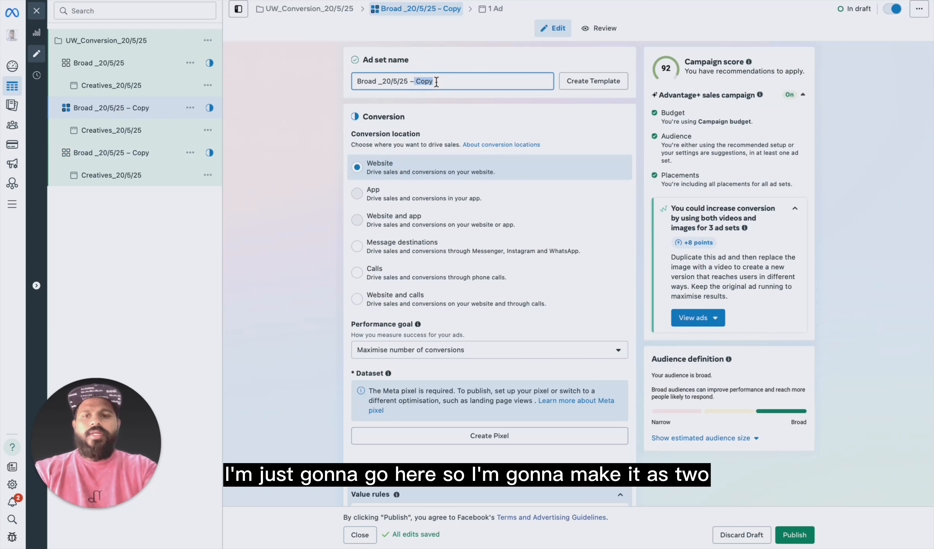
text(2)
scroll(533, 239, down, 8)
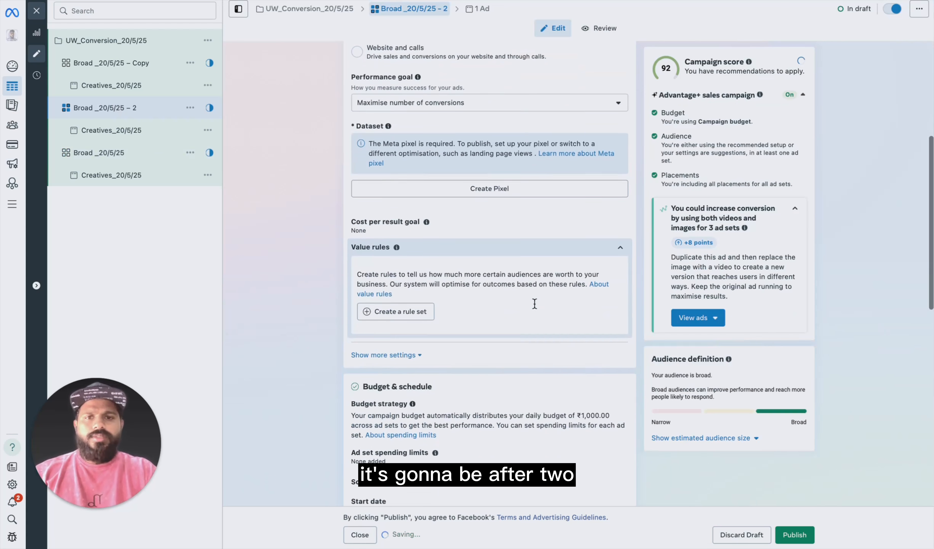
scroll(521, 379, down, 5)
scroll(471, 416, down, 7)
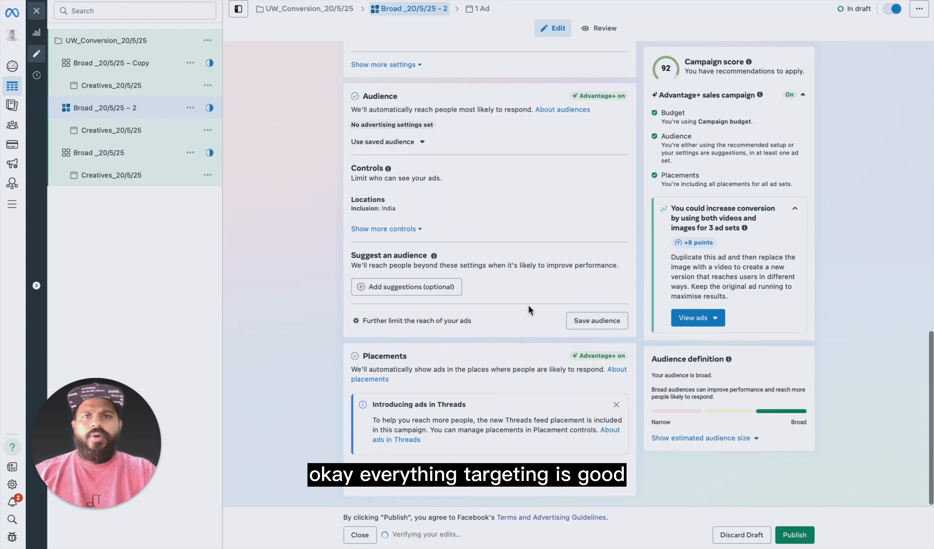
scroll(528, 304, up, 5)
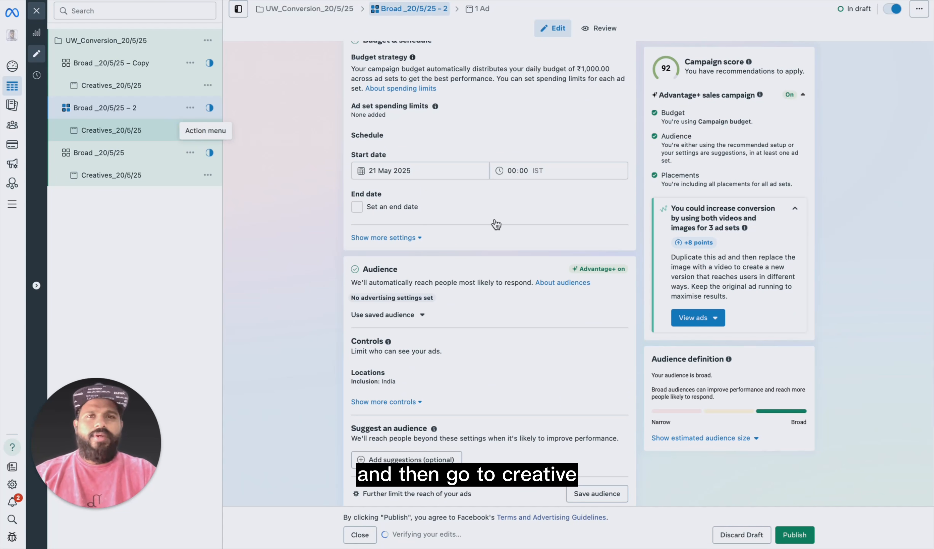
Replace the image of the ad in Broad _20/5/25 – 2 with the 800 × 800 "APP intelligence control" account image and complete the creative setup.
scroll(489, 322, down, 2)
scroll(465, 330, down, 20)
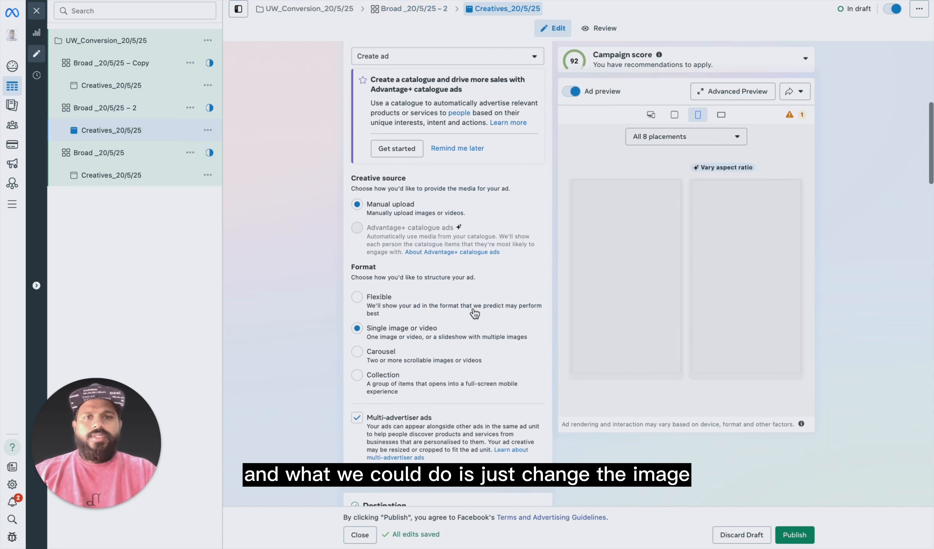
scroll(474, 312, down, 10)
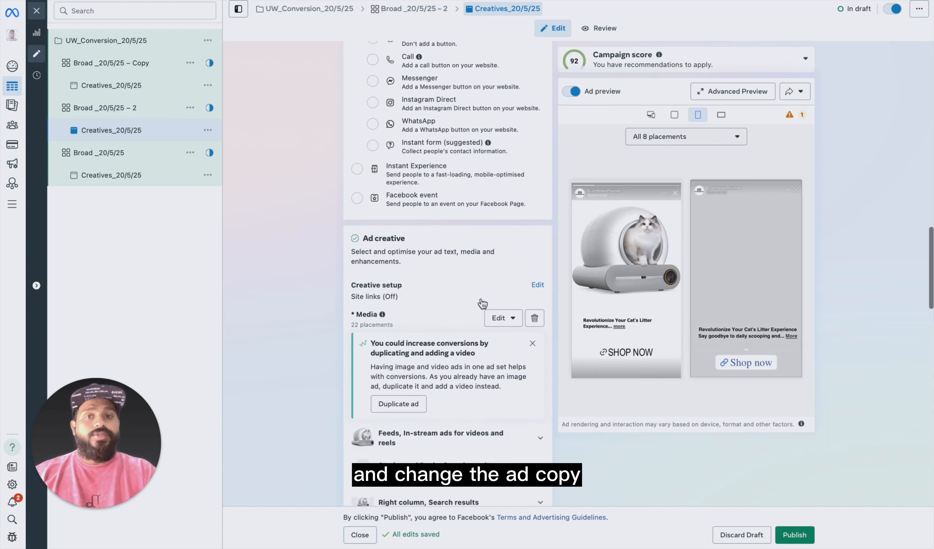
scroll(498, 304, down, 2)
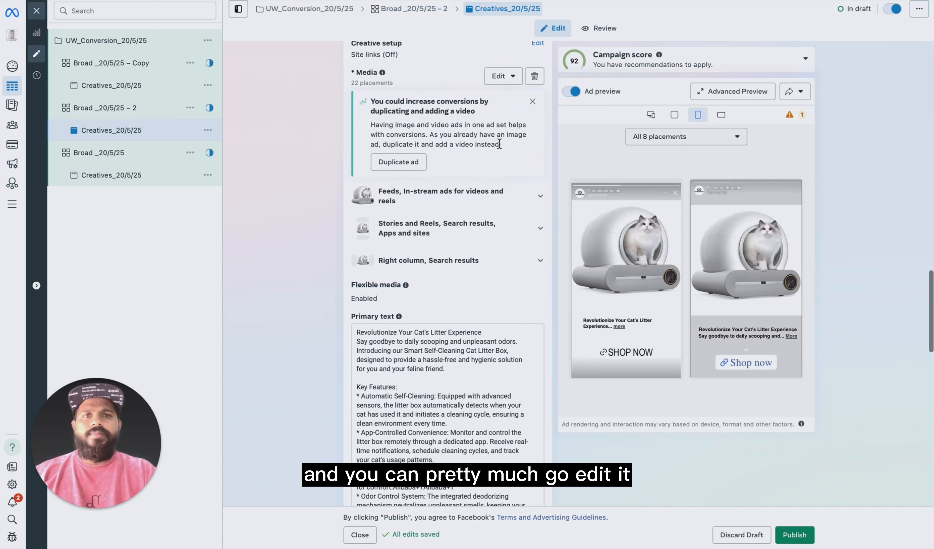
click(502, 72)
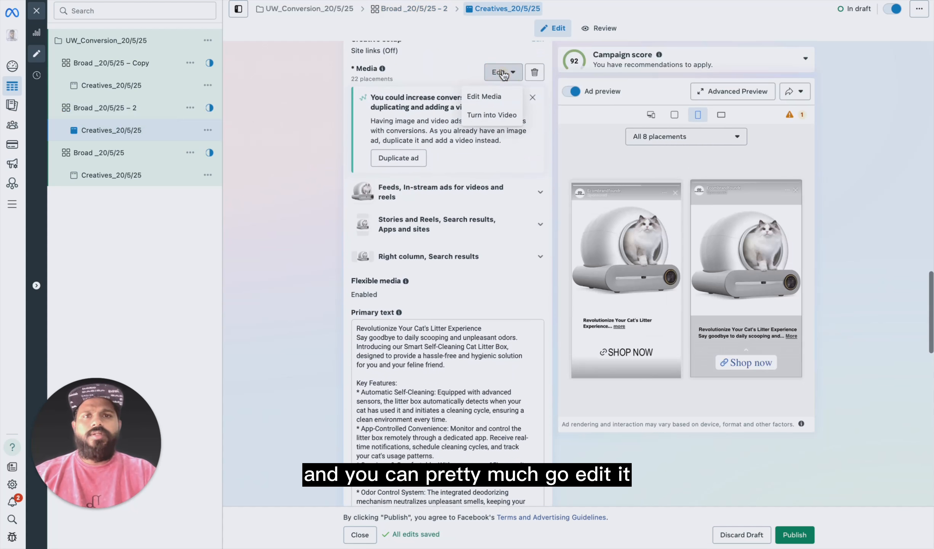
click(484, 96)
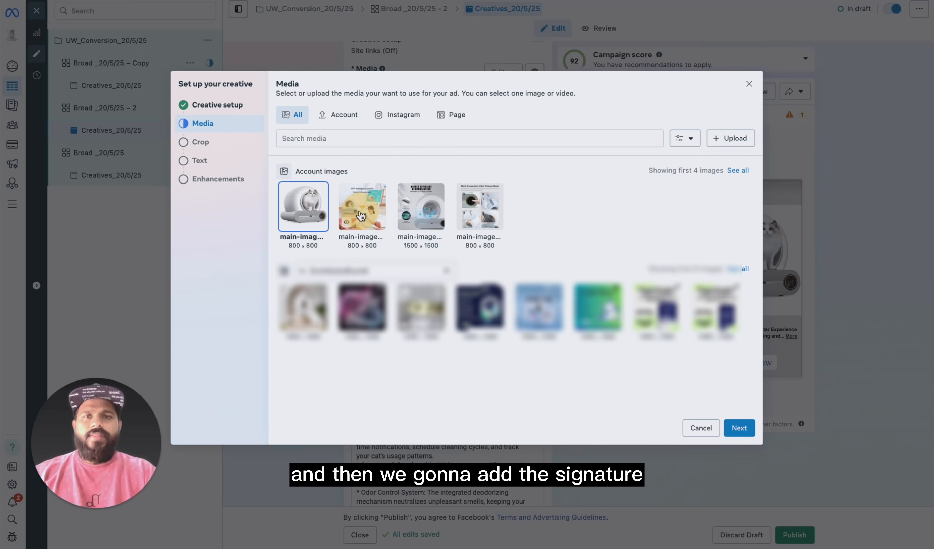
click(372, 203)
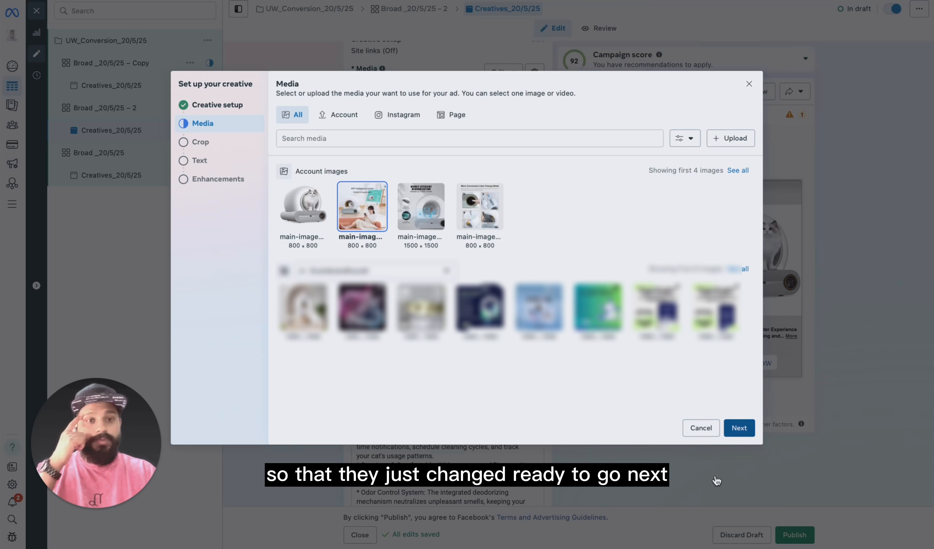
click(740, 428)
click(728, 430)
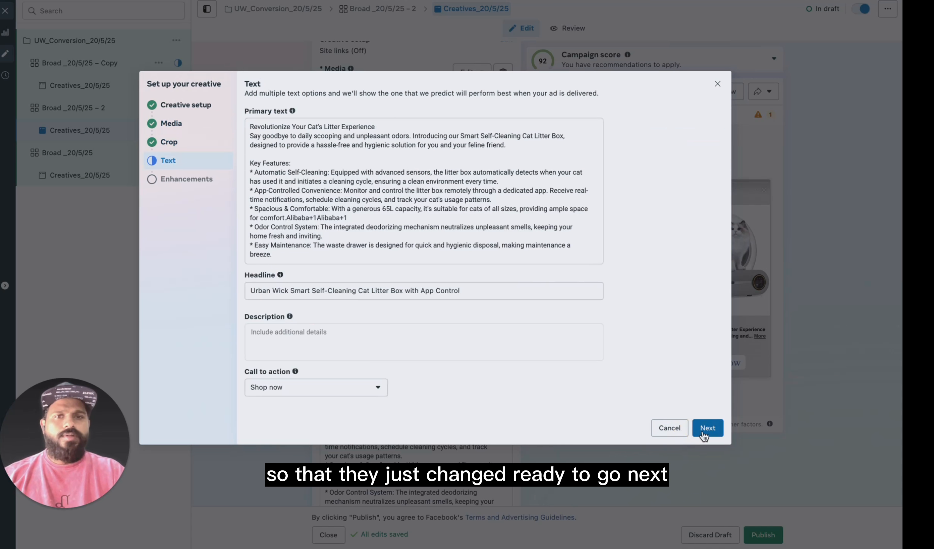
click(703, 430)
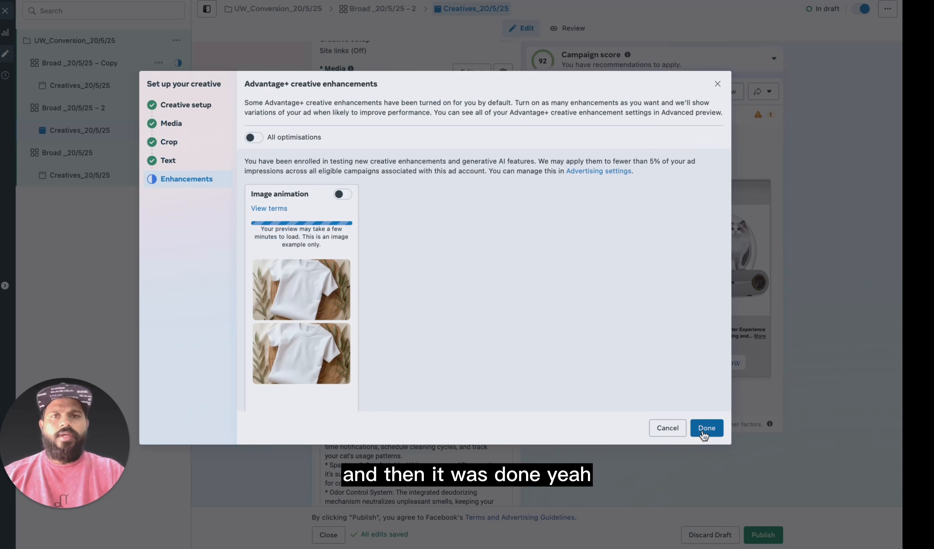
click(704, 434)
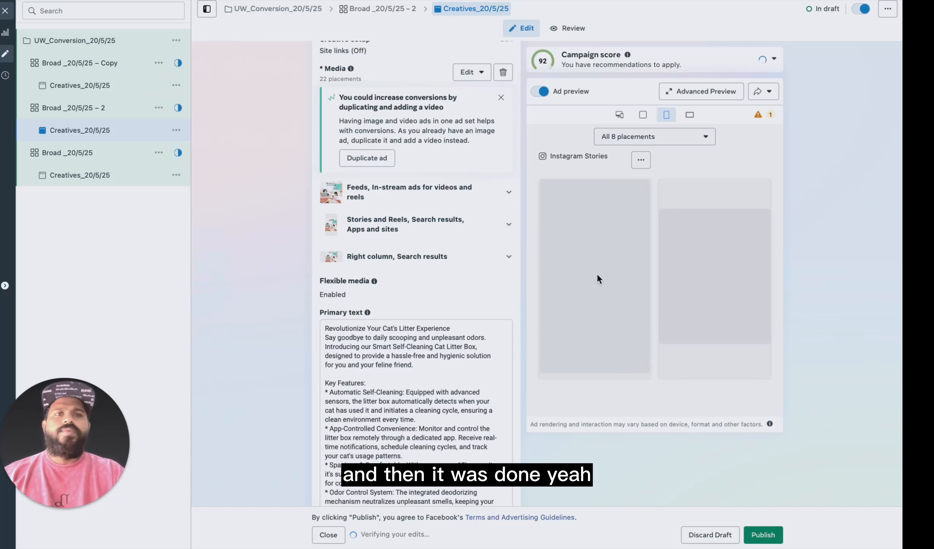
Review the ad's primary text, headline, info labels and enhancements, and look through the call-to-action options without changing Shop now.
scroll(373, 212, down, 8)
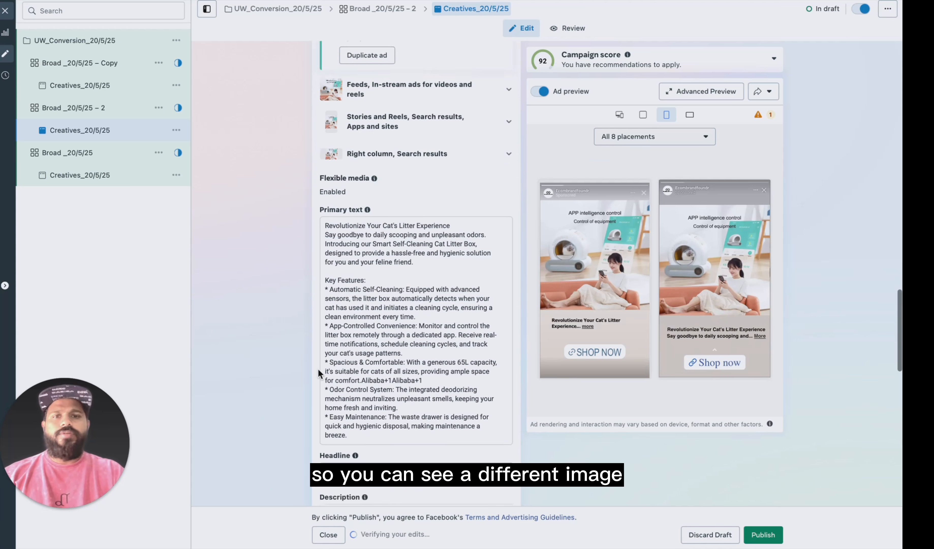
scroll(440, 288, down, 3)
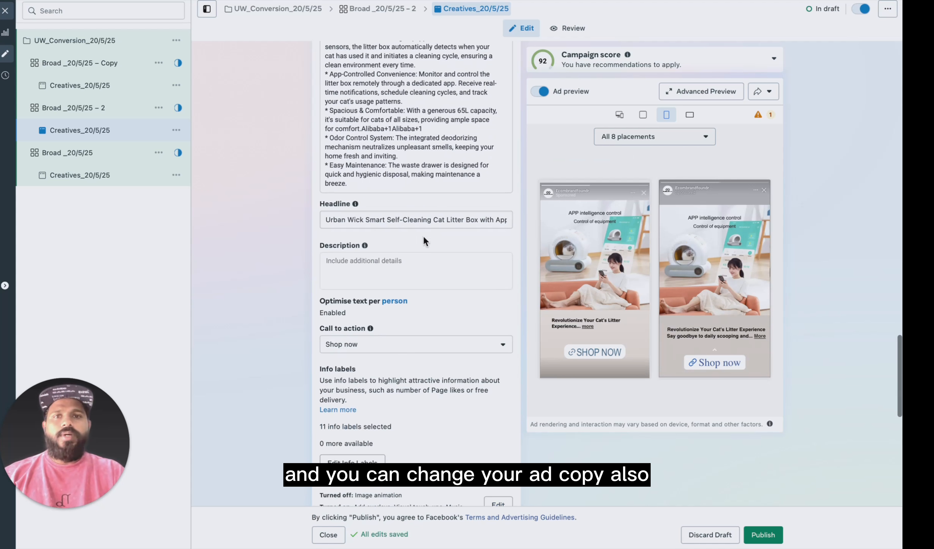
scroll(389, 325, down, 5)
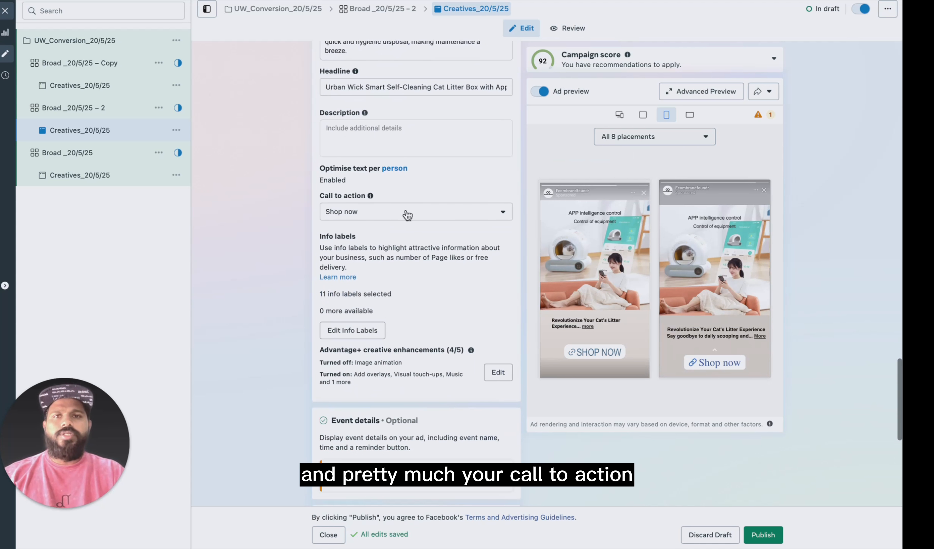
scroll(431, 369, down, 3)
scroll(436, 177, down, 2)
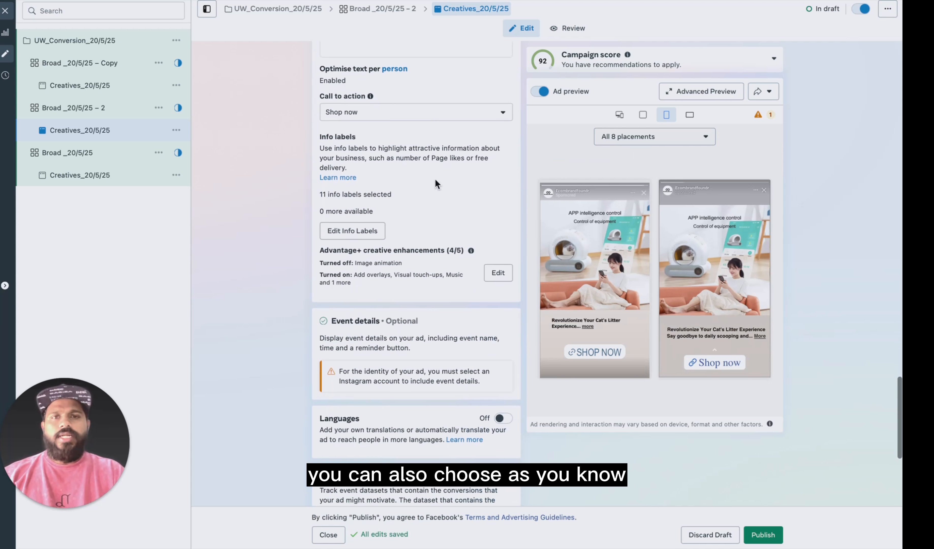
click(429, 118)
scroll(419, 241, down, 1)
scroll(418, 242, up, 1)
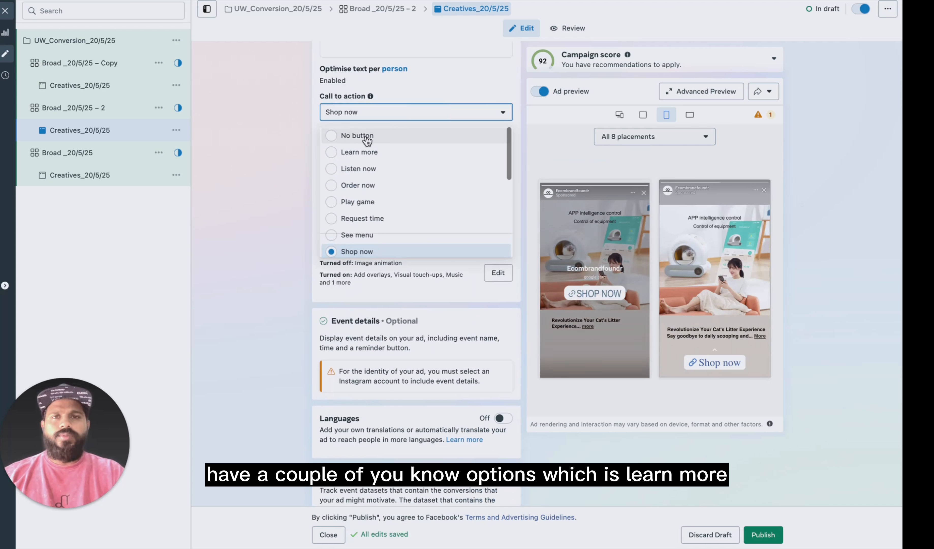
scroll(394, 230, down, 1)
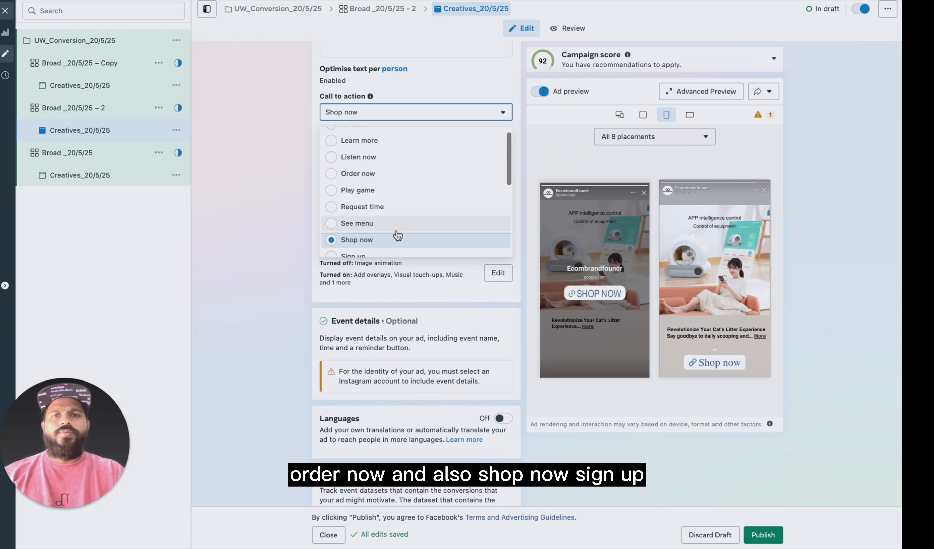
scroll(392, 230, down, 3)
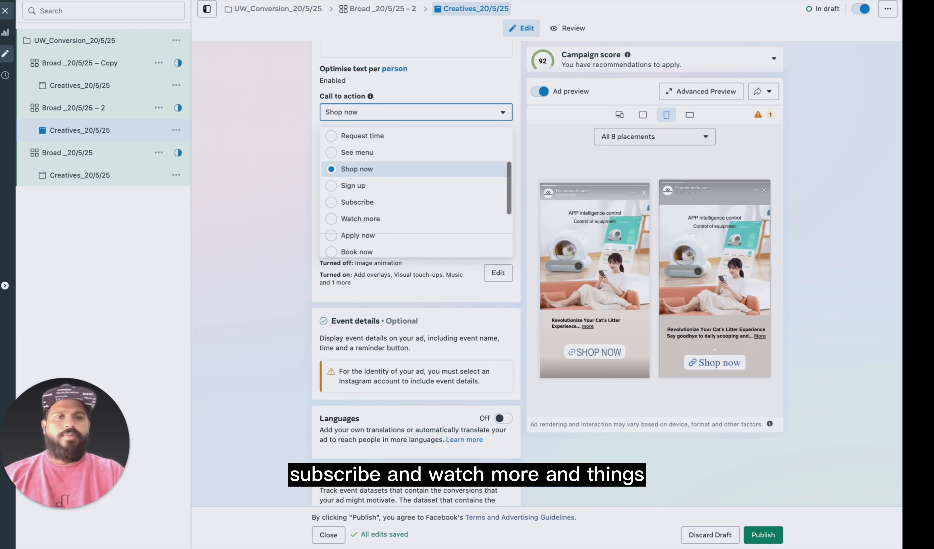
click(498, 390)
scroll(248, 160, up, 3)
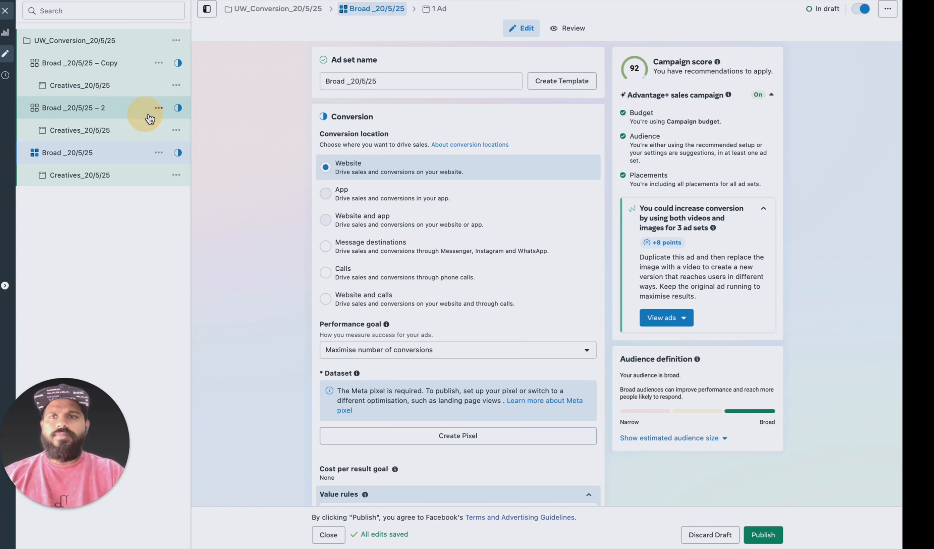
Rename the remaining copied ad set as Broad _20/5/25 – 3.
click(149, 115)
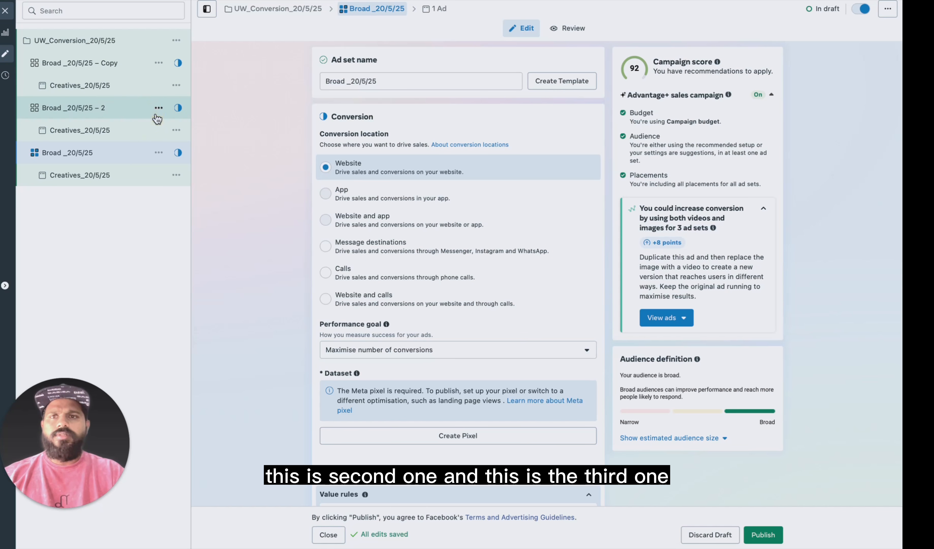
double_click(396, 81)
key(BackSpace)
text(3)
click(514, 283)
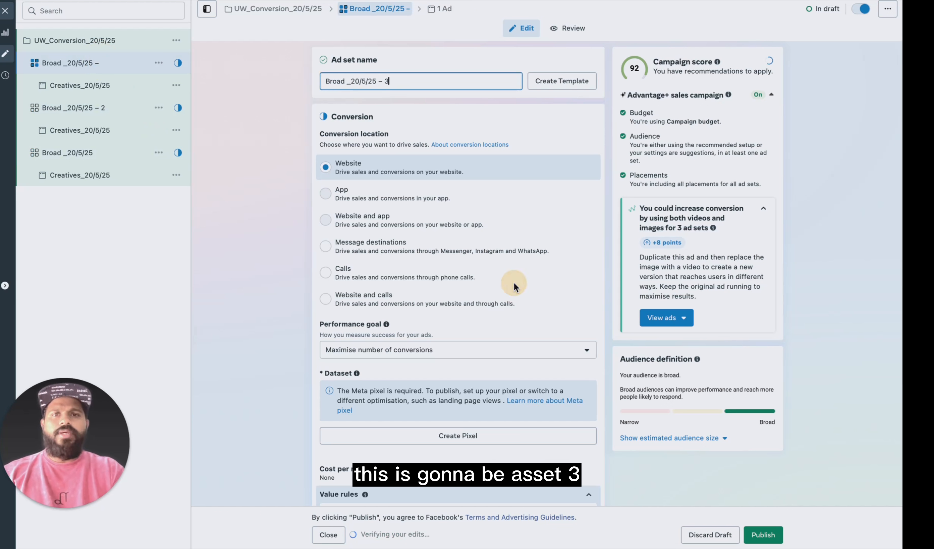
Check the audience and placements of Broad _20/5/25 – 3 and replace its ad's image with the 1500 × 1500 "Highly efficient deodorization" account image.
scroll(452, 313, down, 5)
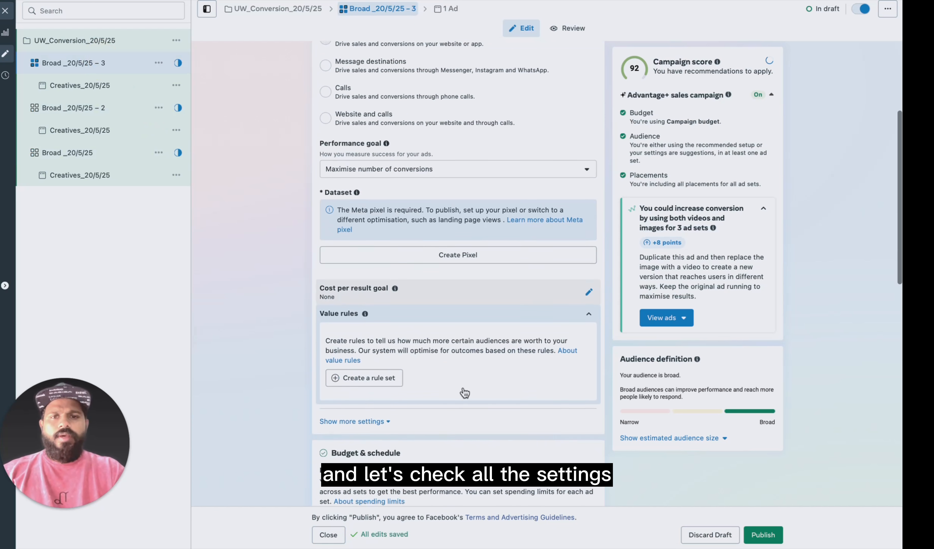
scroll(464, 393, down, 15)
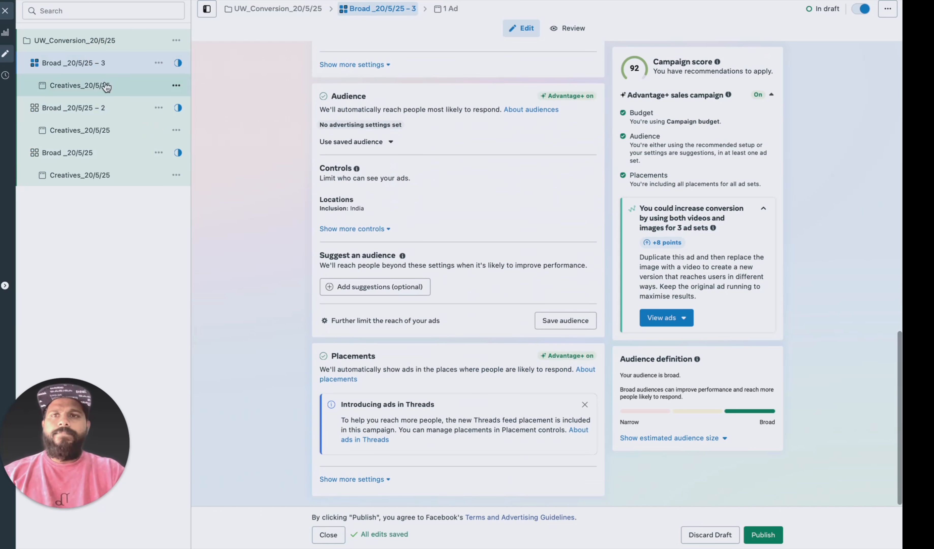
click(294, 132)
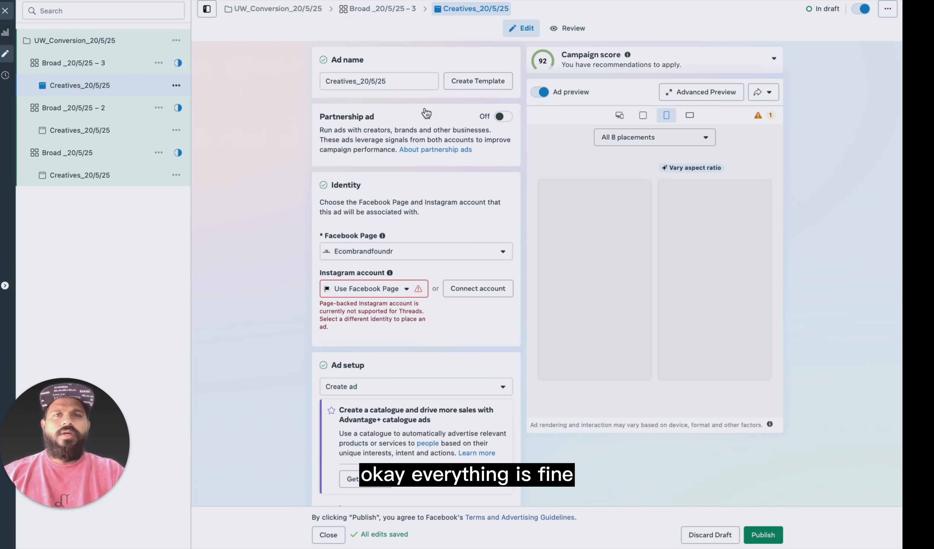
scroll(421, 351, down, 15)
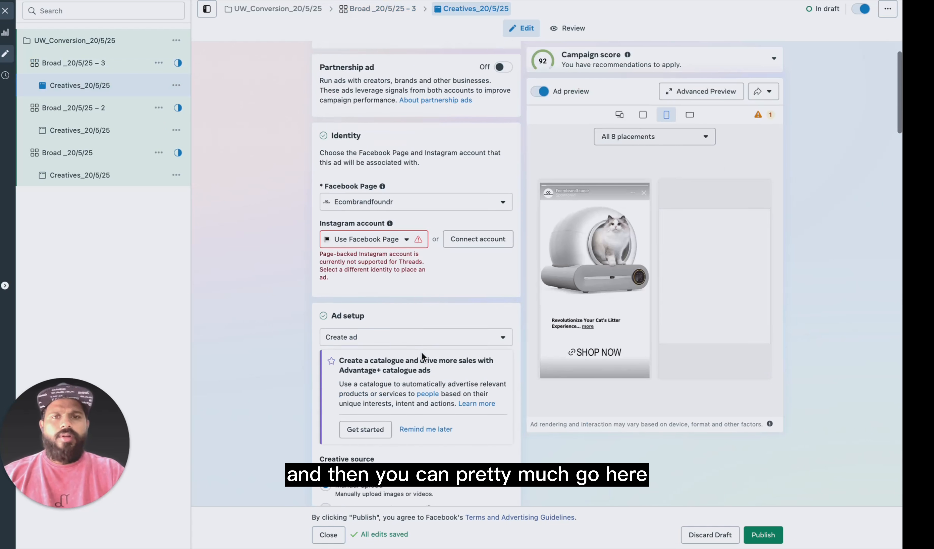
scroll(421, 351, down, 10)
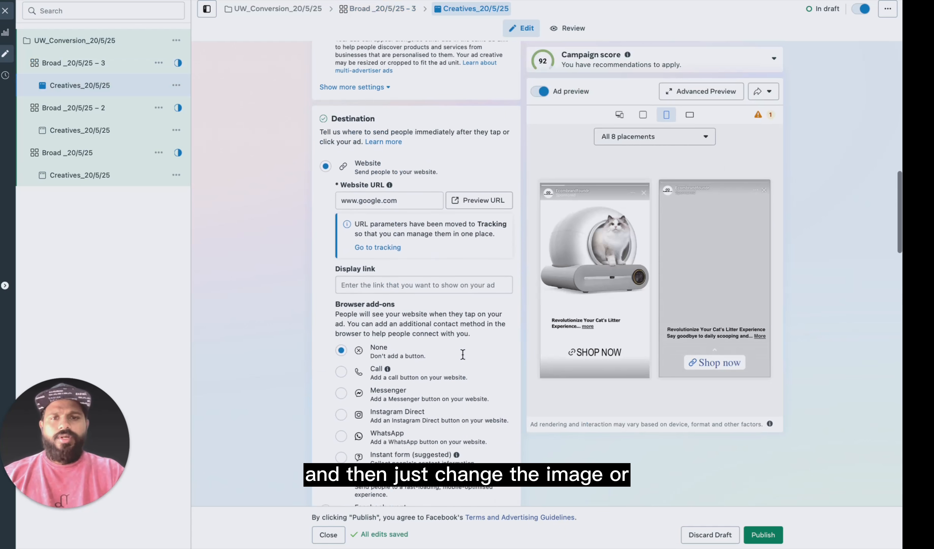
scroll(432, 418, down, 2)
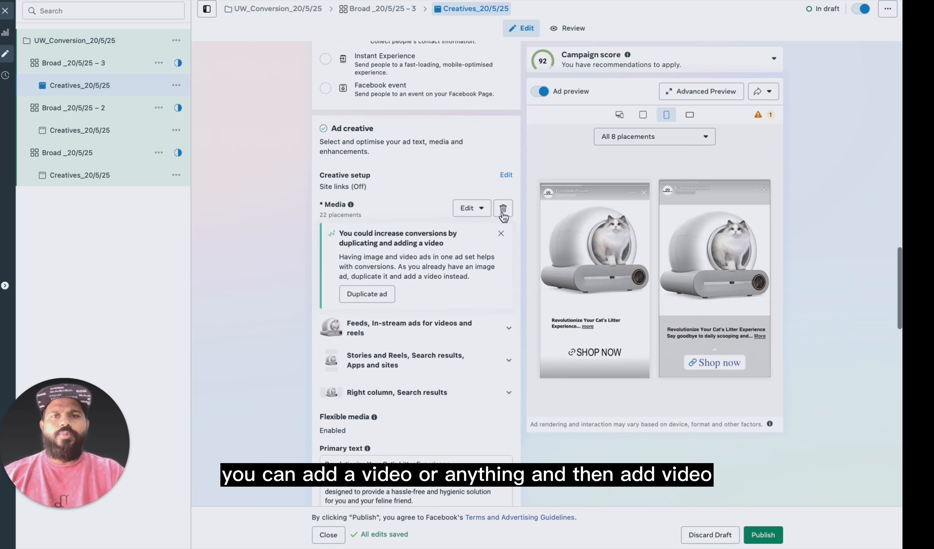
click(471, 207)
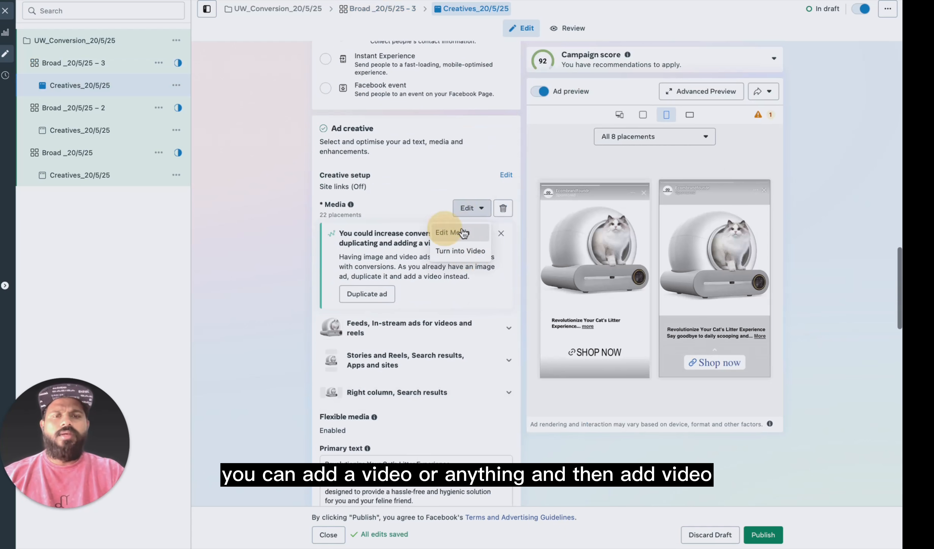
click(456, 238)
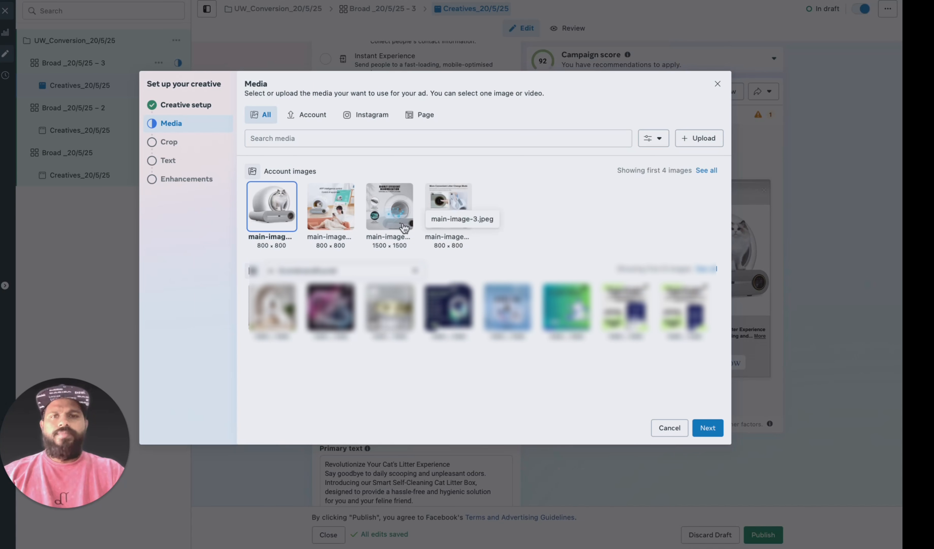
click(389, 207)
click(708, 428)
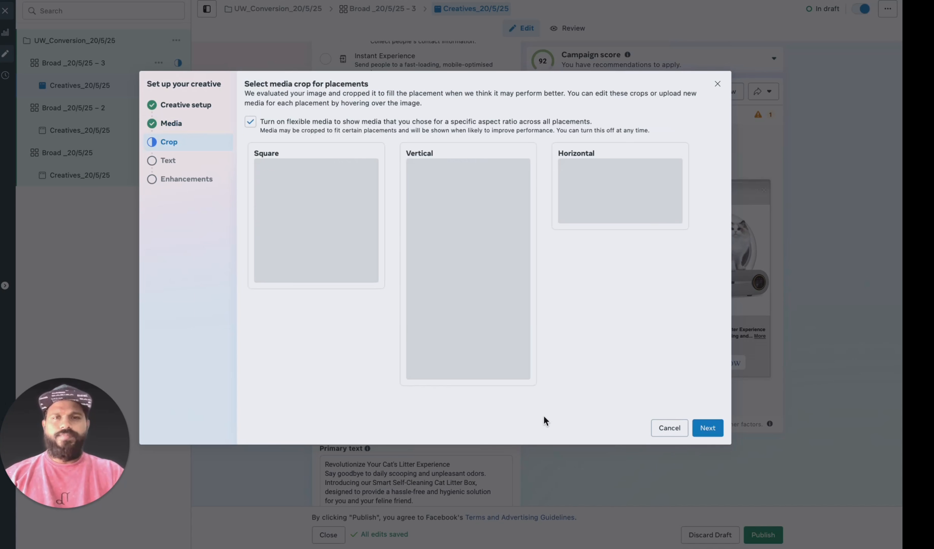
click(707, 428)
click(706, 427)
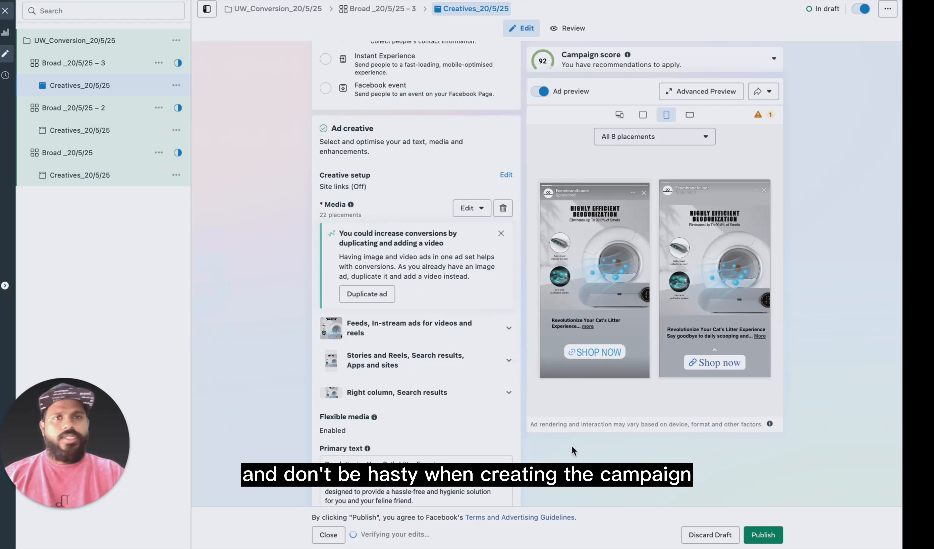
Review the Broad _20/5/25 – 3 ad's primary text, headline, call to action, info labels, enhancements and tracking settings.
scroll(427, 440, down, 5)
scroll(427, 439, down, 15)
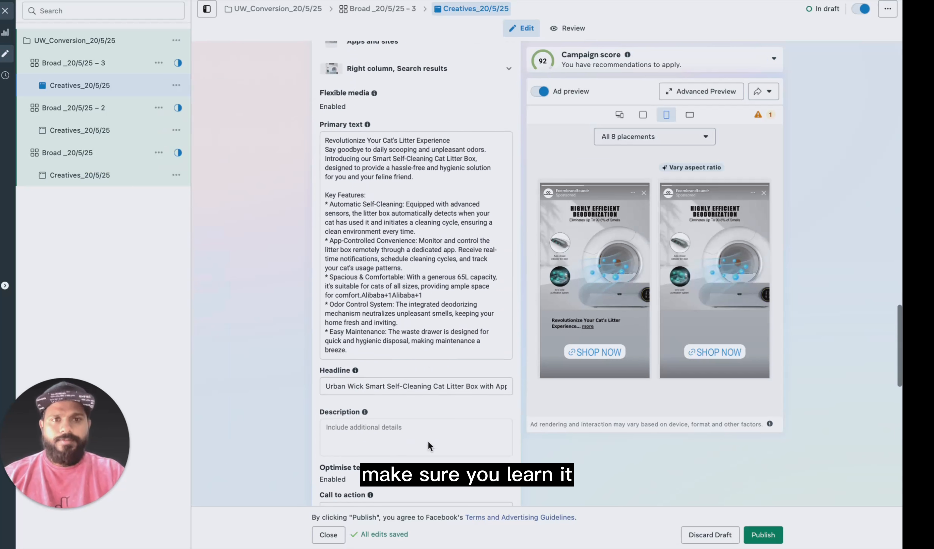
scroll(446, 422, up, 10)
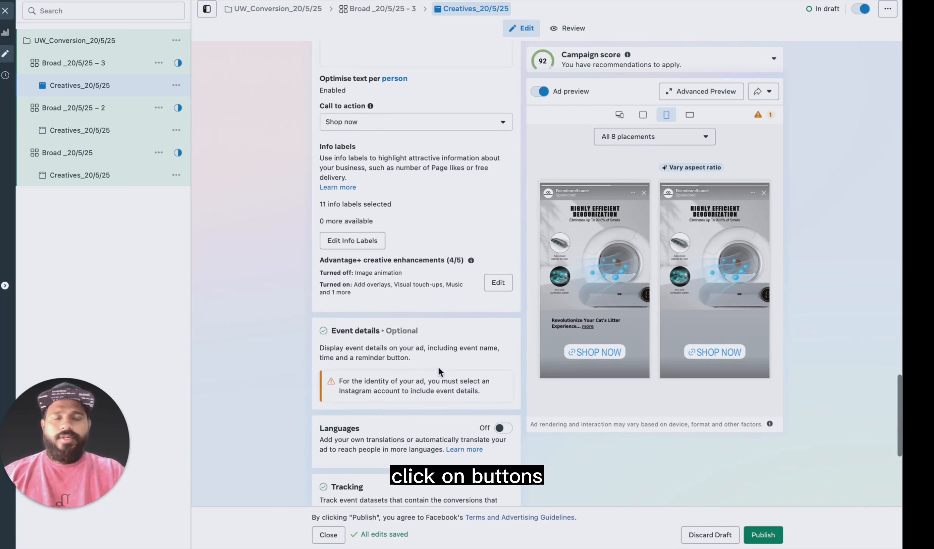
scroll(439, 317, down, 7)
scroll(439, 317, down, 2)
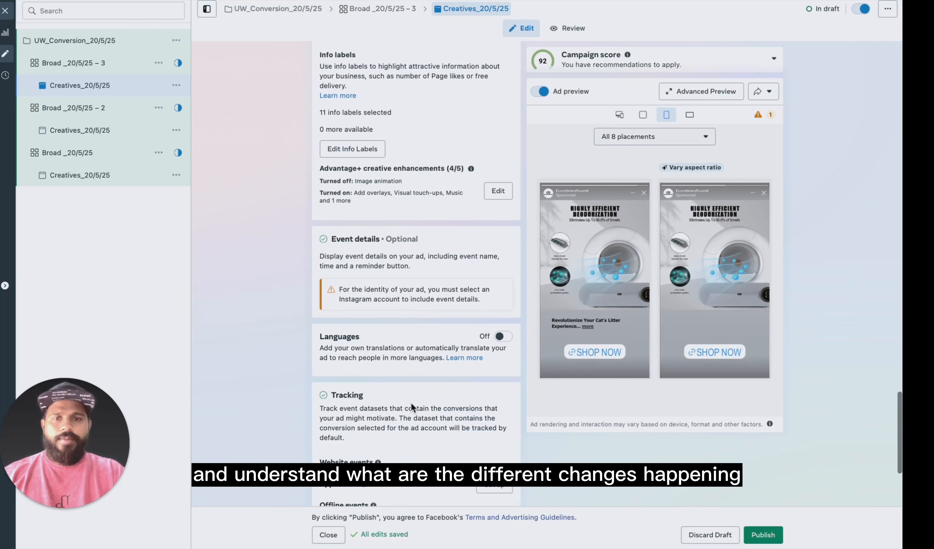
scroll(411, 403, up, 16)
scroll(432, 329, up, 10)
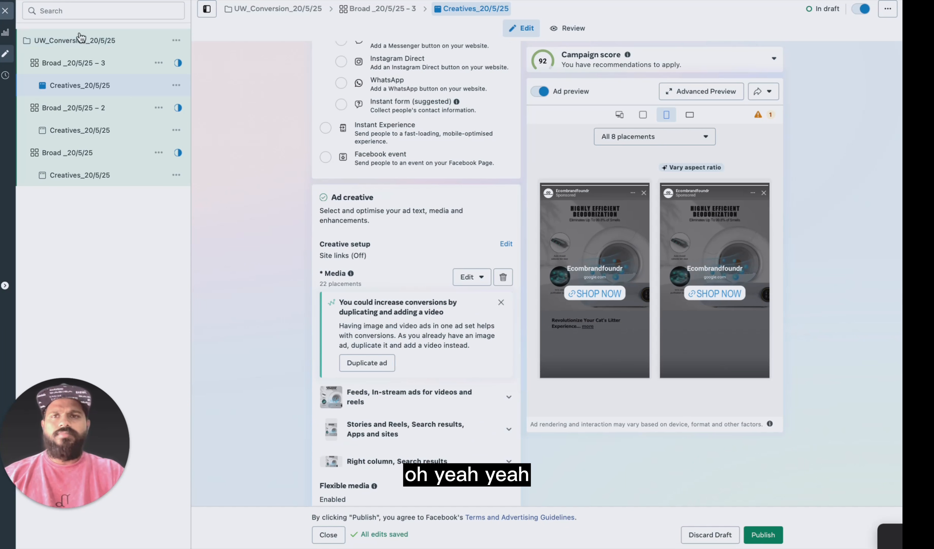
Close the ad editor and look over the three draft ad sets and their ads in the campaign tables.
click(13, 15)
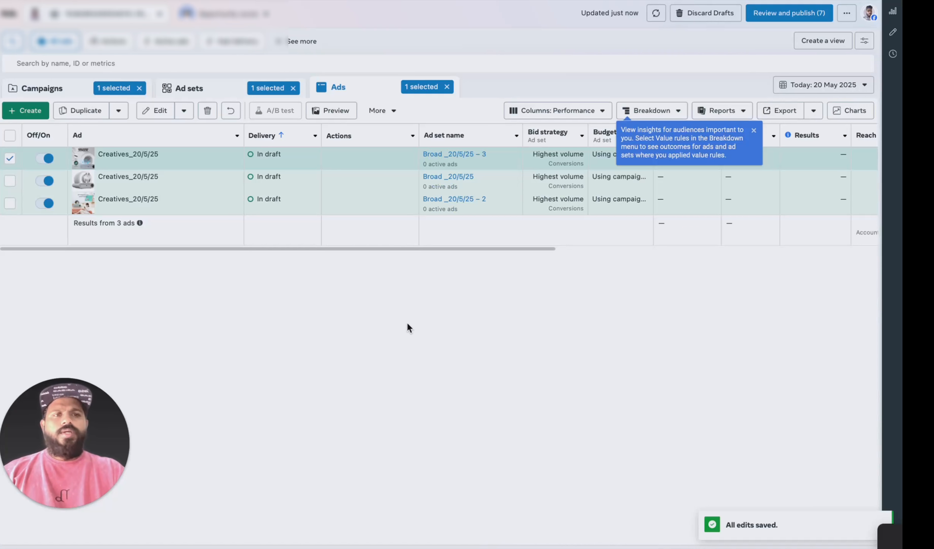
drag(815, 90, 354, 60)
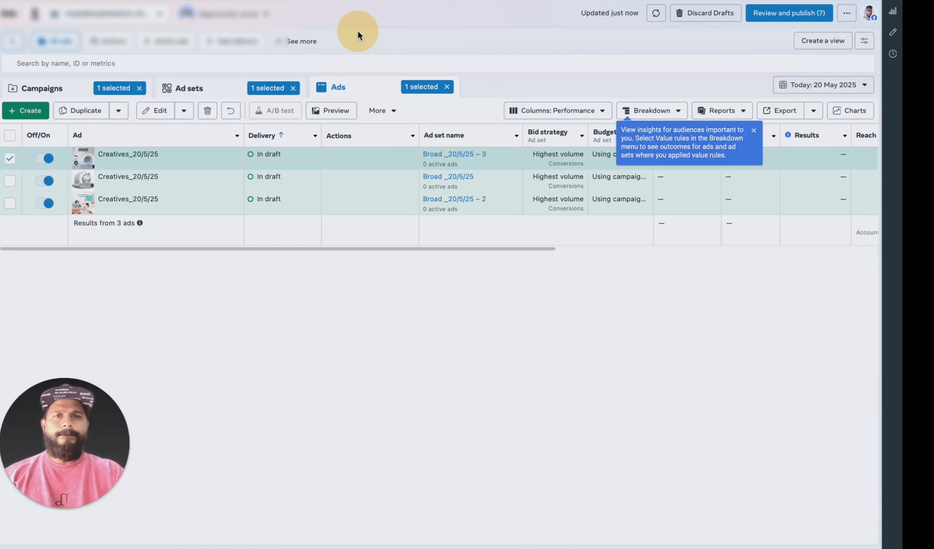
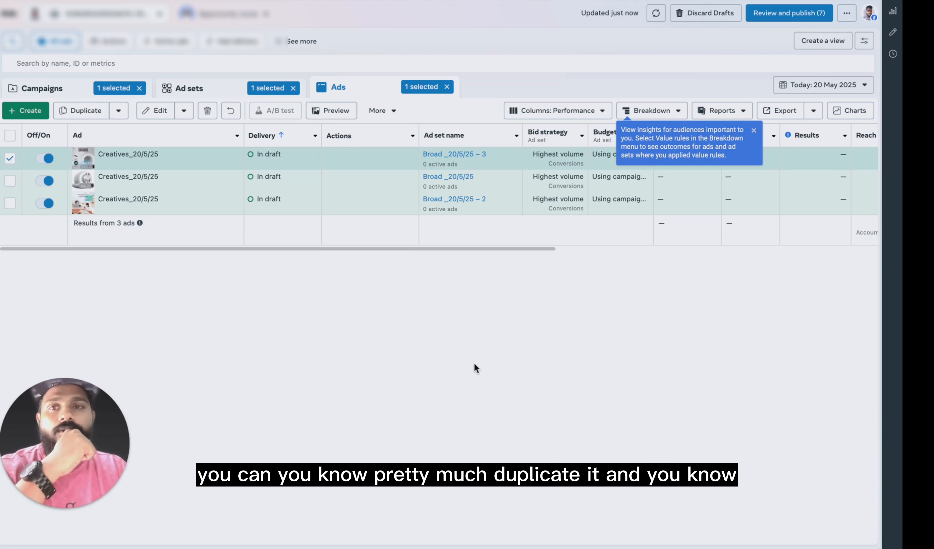
click(69, 88)
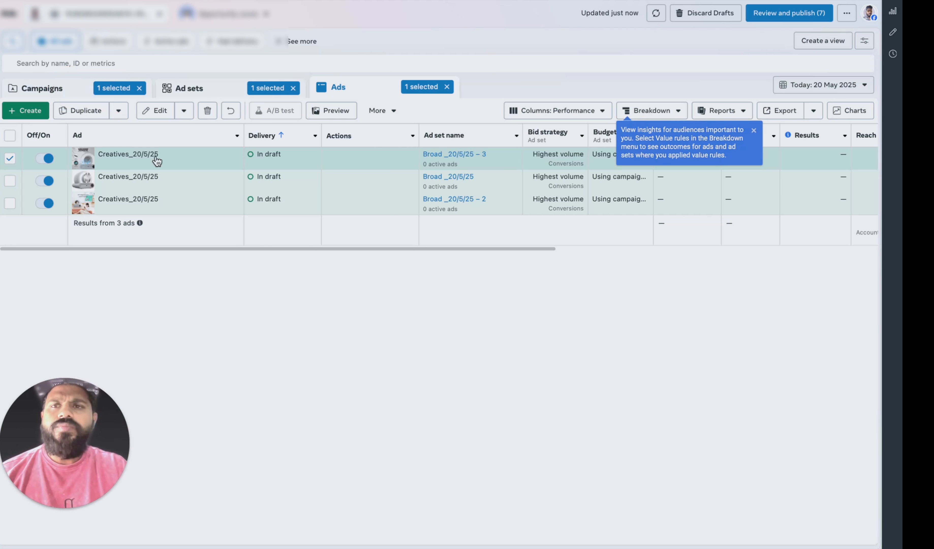
click(203, 93)
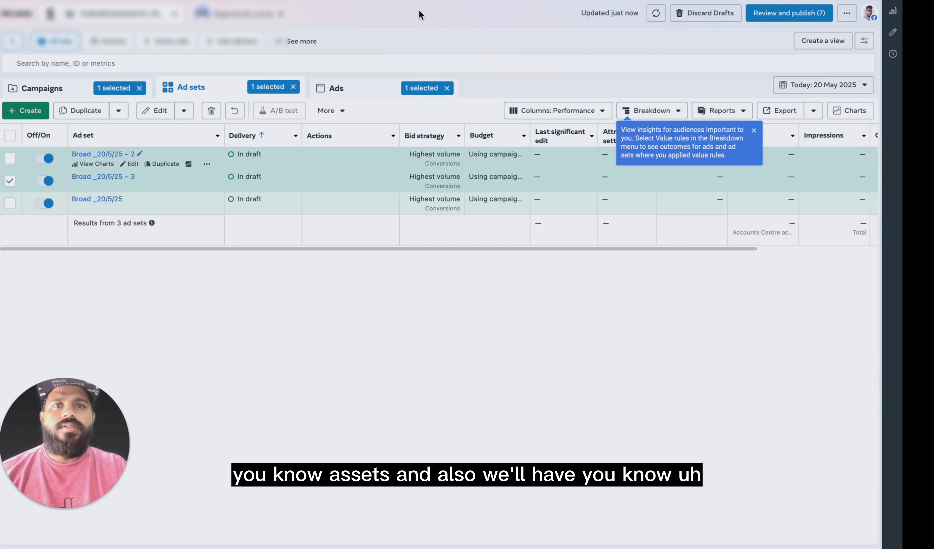
click(362, 93)
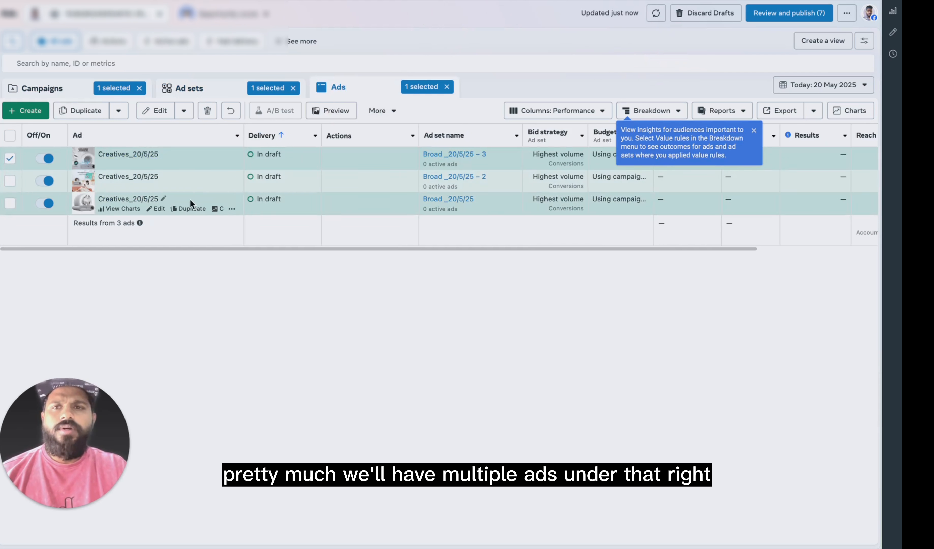
click(207, 87)
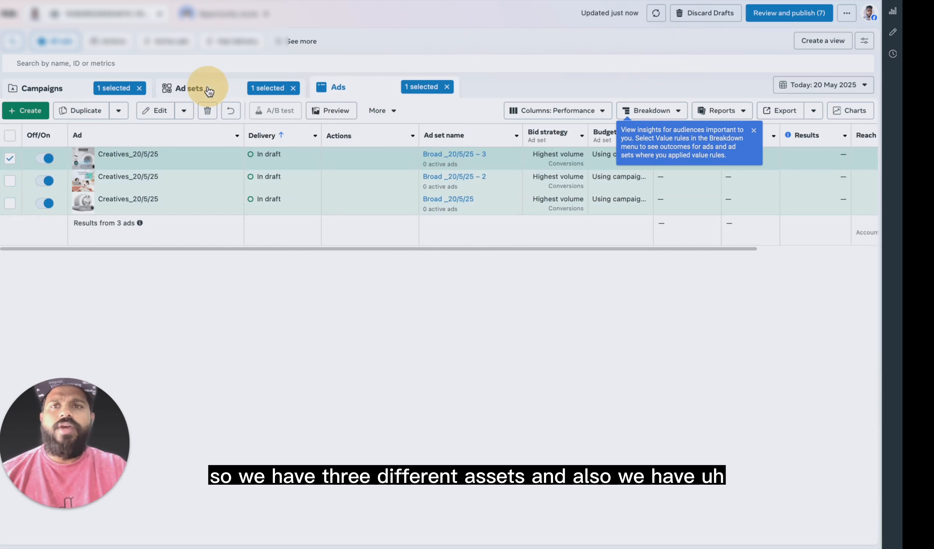
click(349, 96)
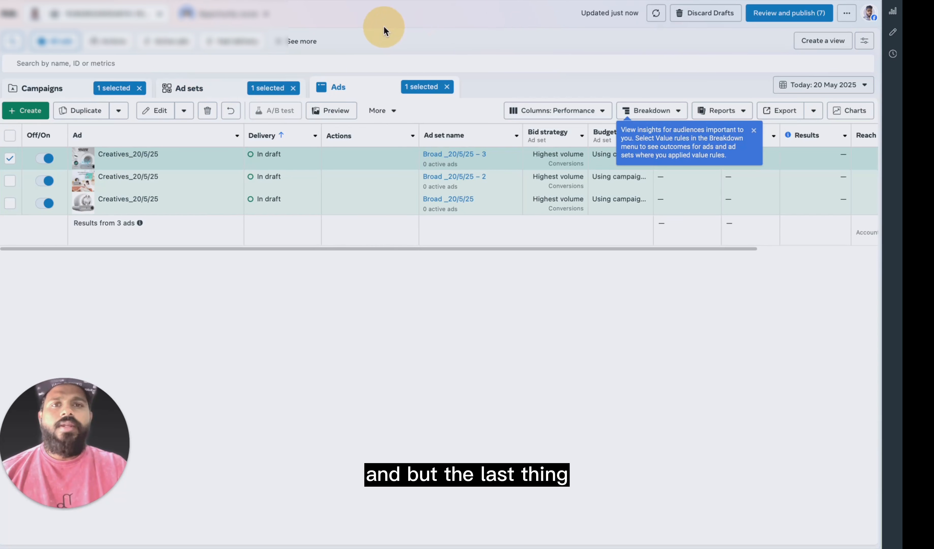
Look at the available column presets for the ads table and dismiss the Breakdown tip about value rules.
click(316, 20)
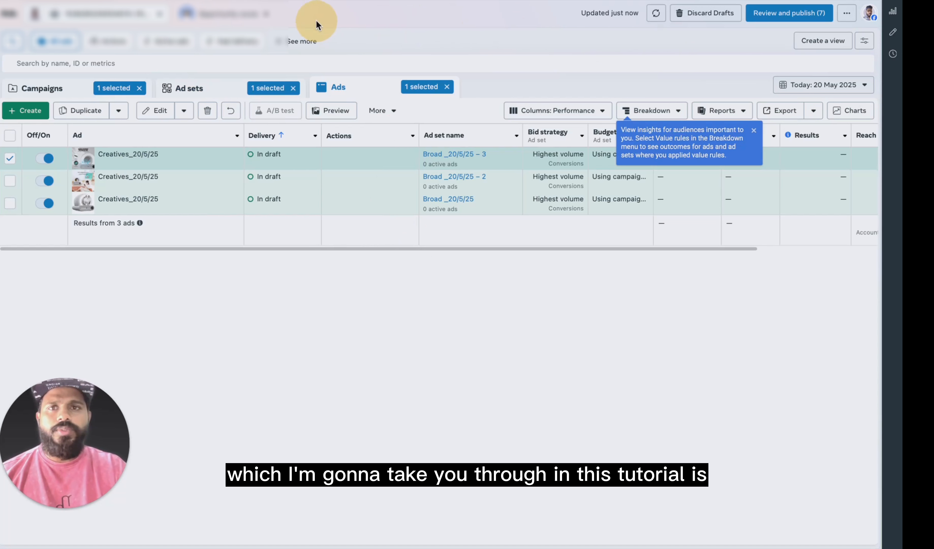
click(480, 83)
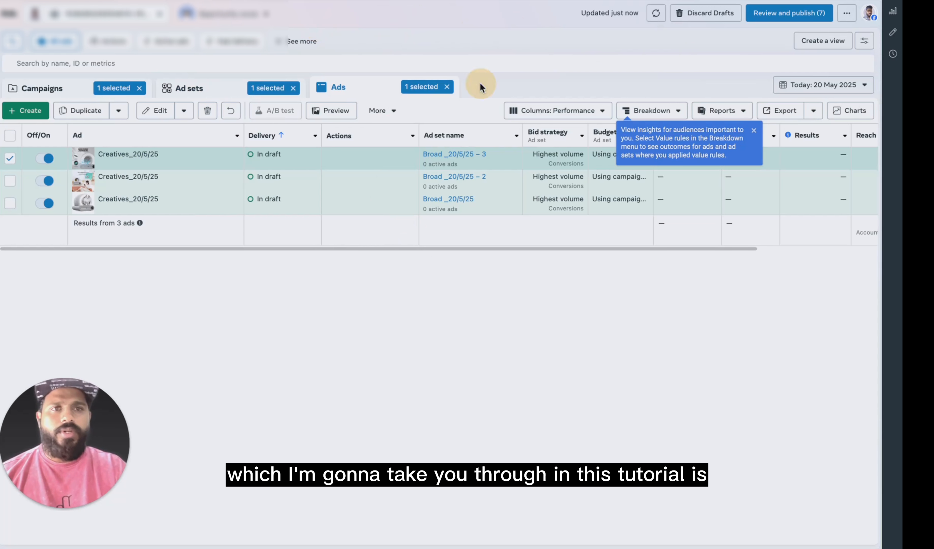
click(583, 113)
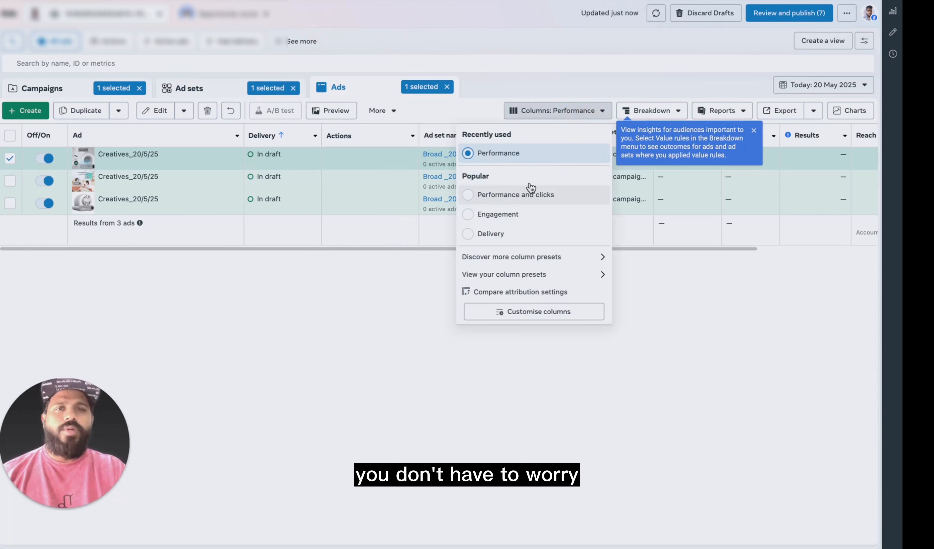
click(753, 165)
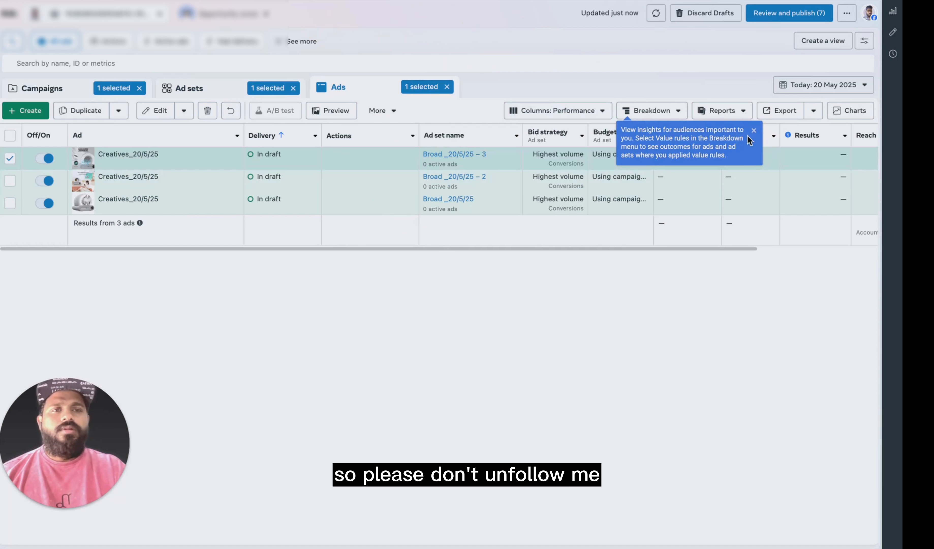
click(753, 130)
Examine the ads table's columns, from ad set name, bid strategy and budget through results, reach, impressions, cost per result and amount spent.
scroll(715, 175, right, 8)
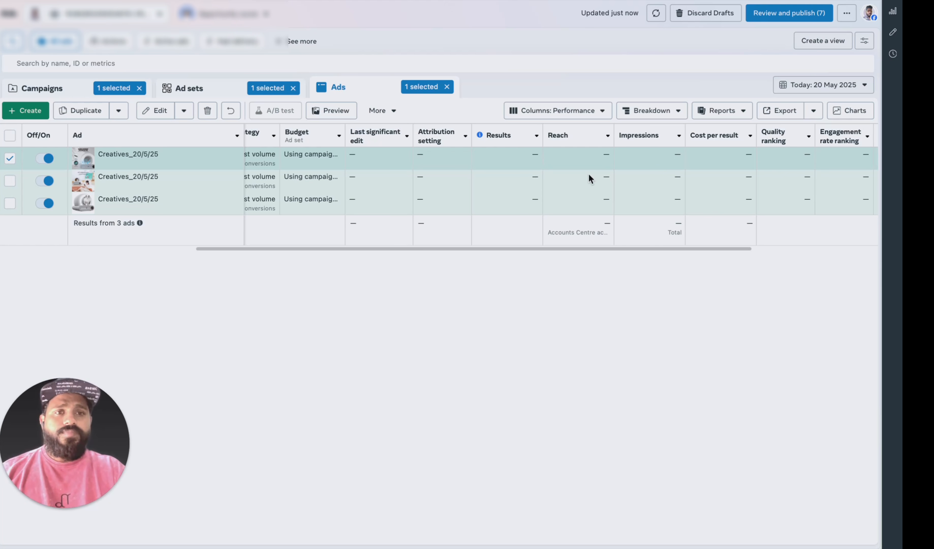
click(623, 78)
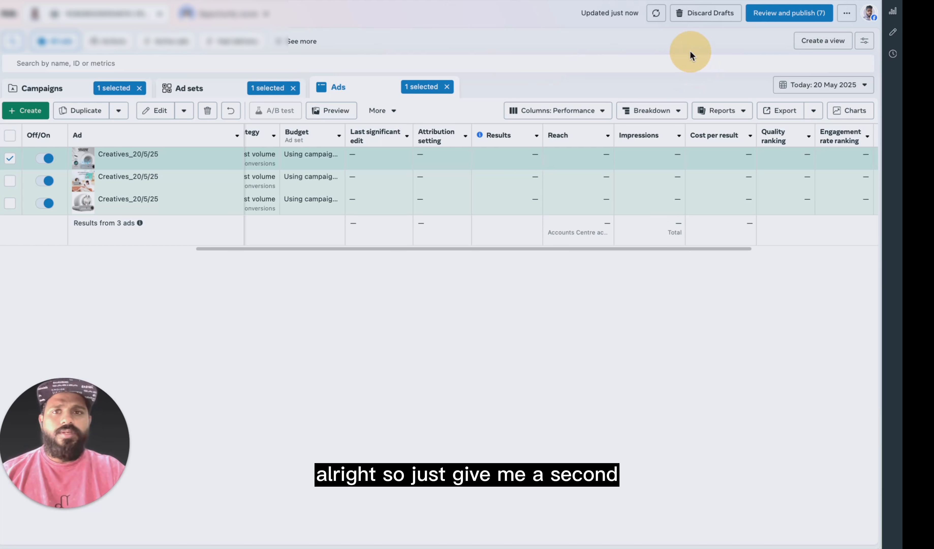
click(261, 267)
scroll(310, 212, left, 5)
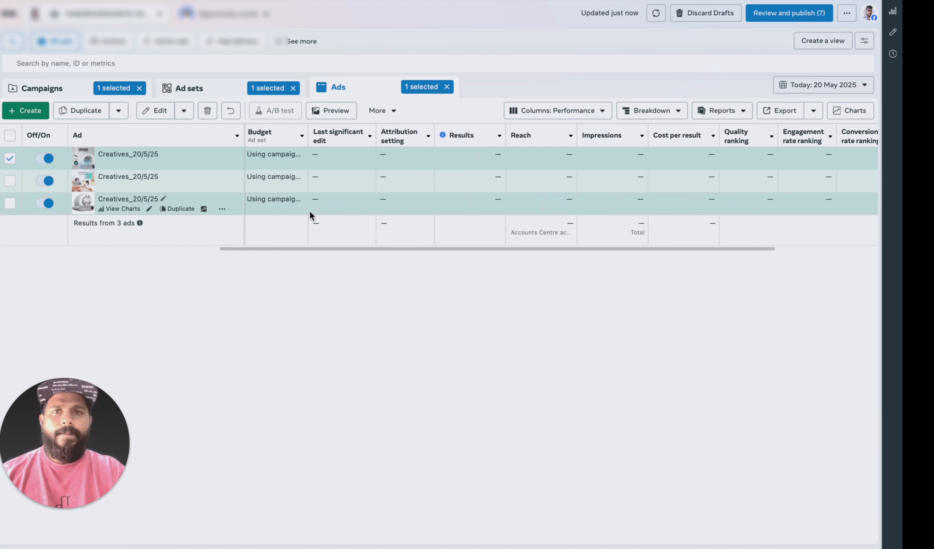
scroll(369, 174, left, 10)
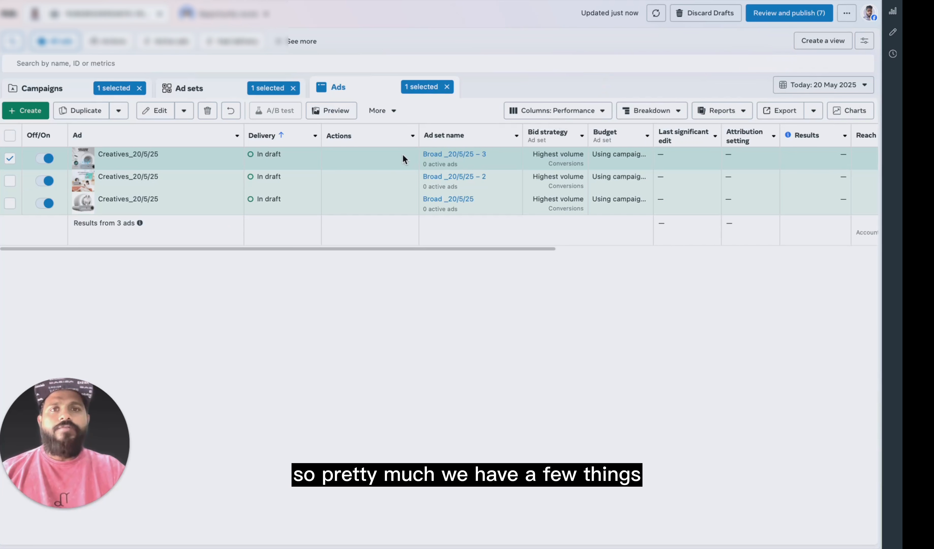
scroll(425, 194, right, 5)
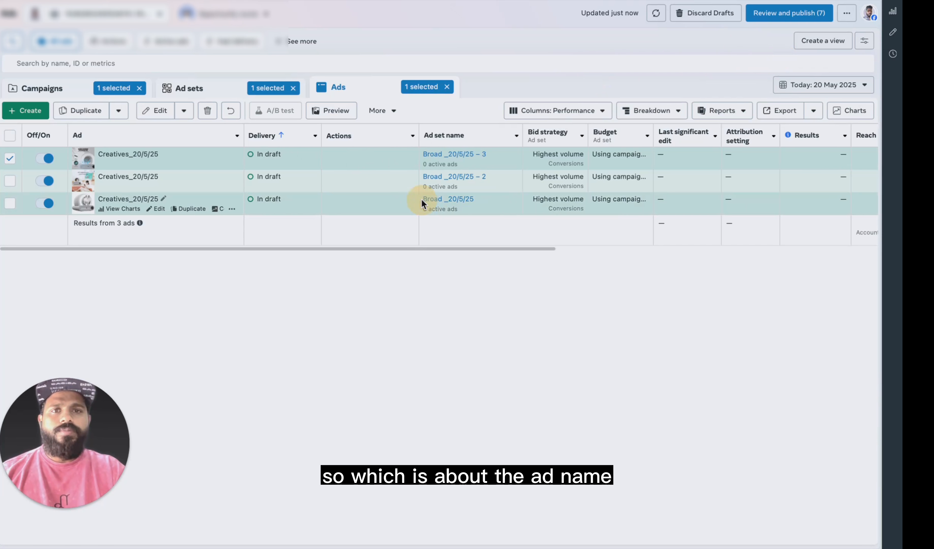
scroll(415, 181, right, 5)
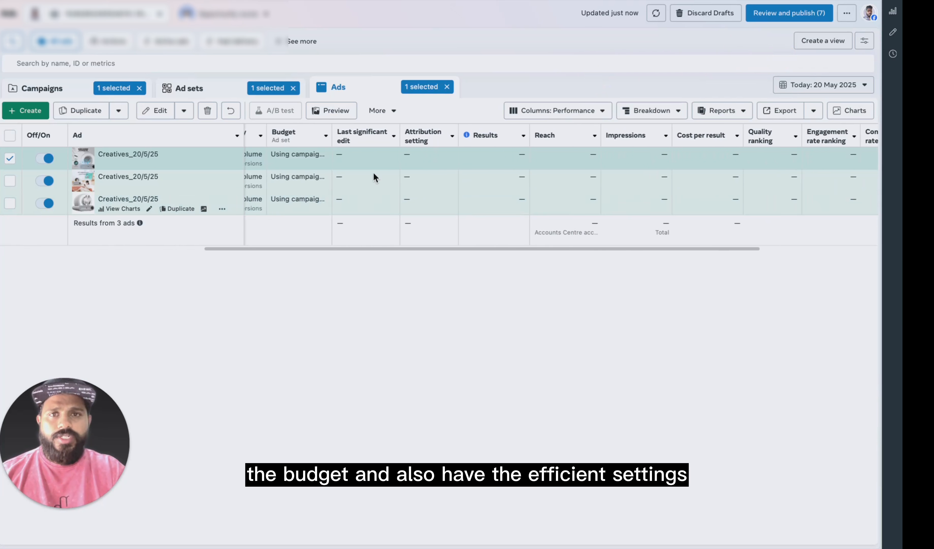
mouse_move(404, 139)
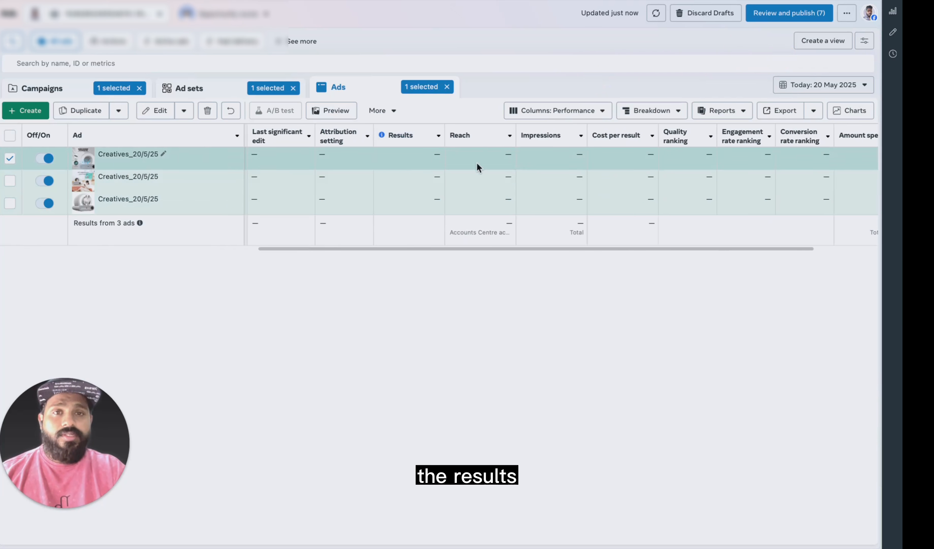
scroll(519, 182, right, 5)
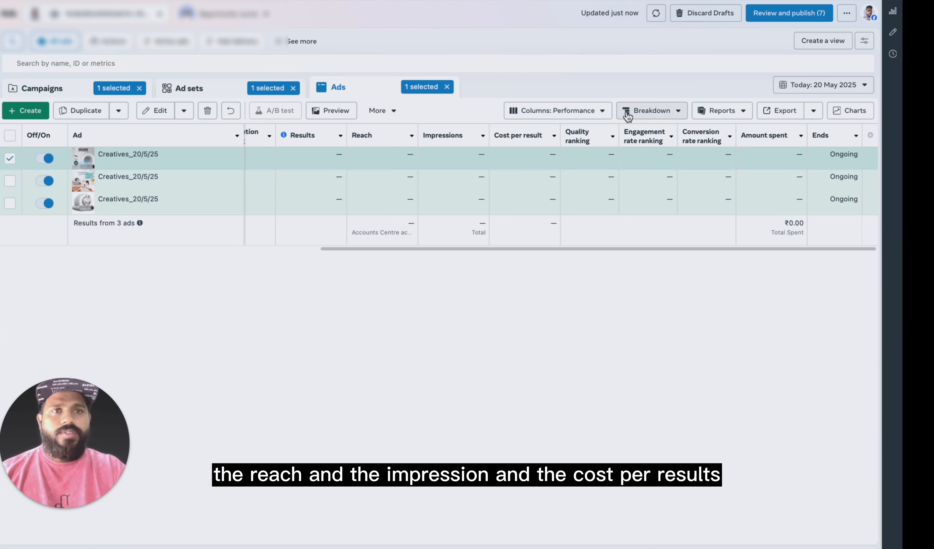
click(847, 26)
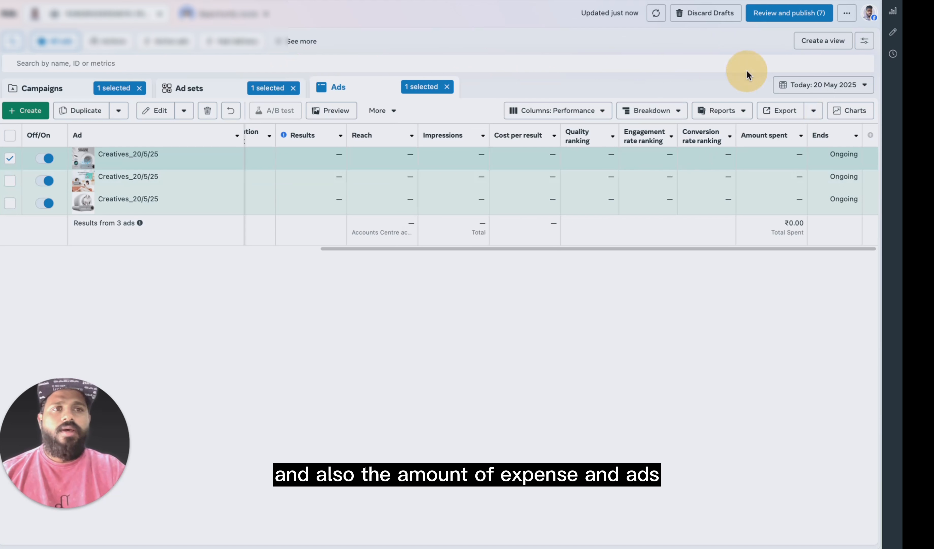
Open the column customisation for the ads table and look over the metric categories and the currently selected columns.
click(544, 110)
click(525, 312)
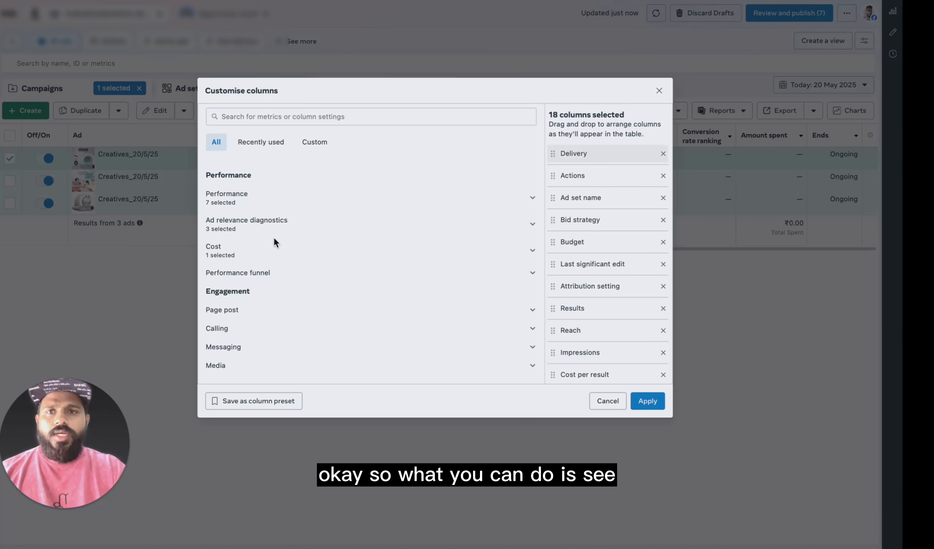
scroll(273, 239, down, 2)
scroll(277, 224, up, 3)
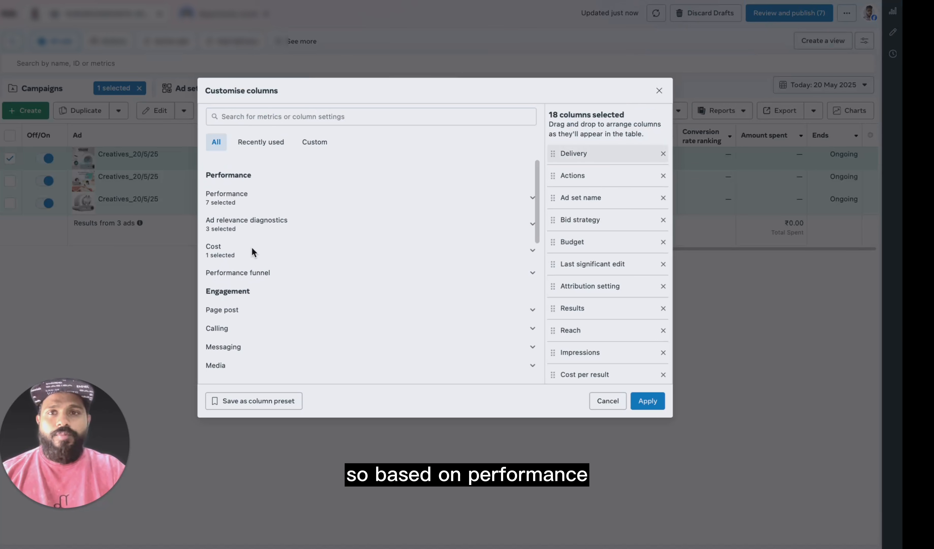
scroll(254, 256, down, 1)
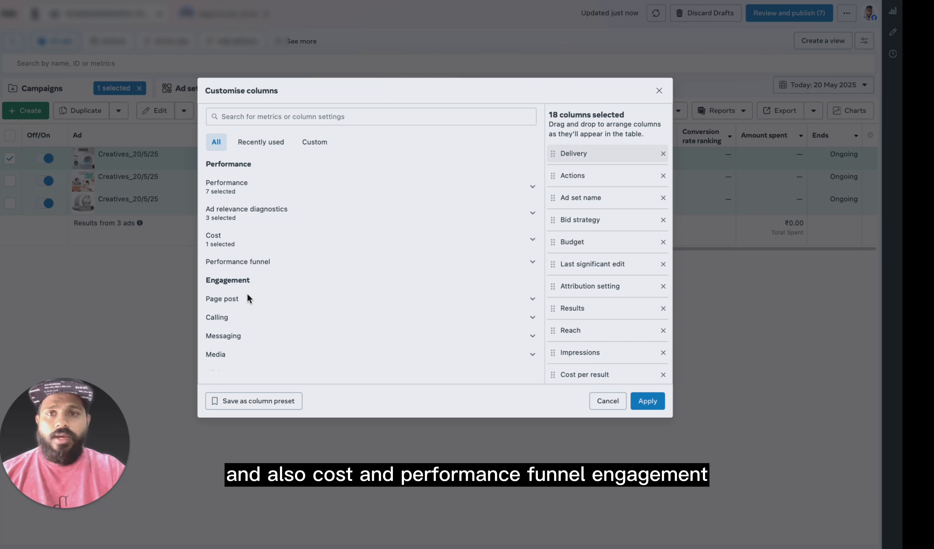
scroll(247, 293, down, 2)
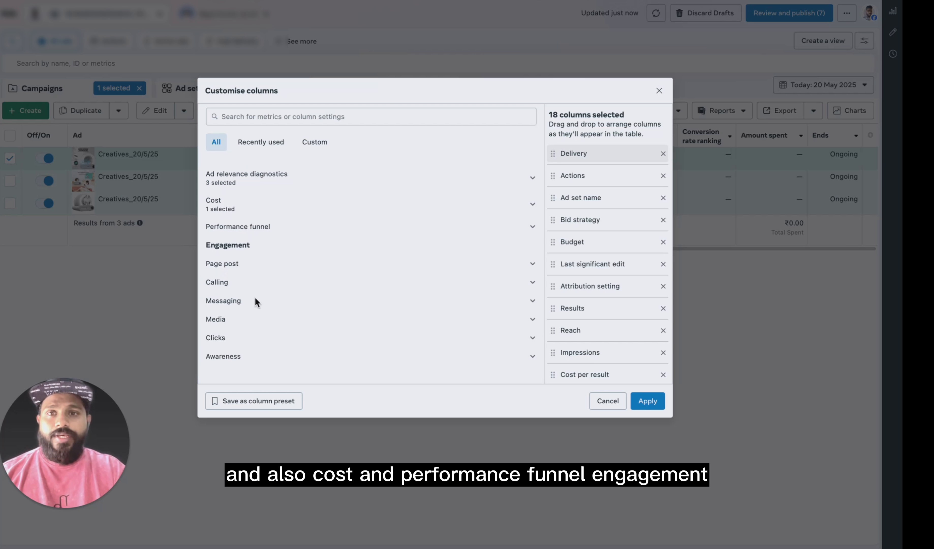
scroll(256, 298, down, 3)
scroll(295, 329, up, 5)
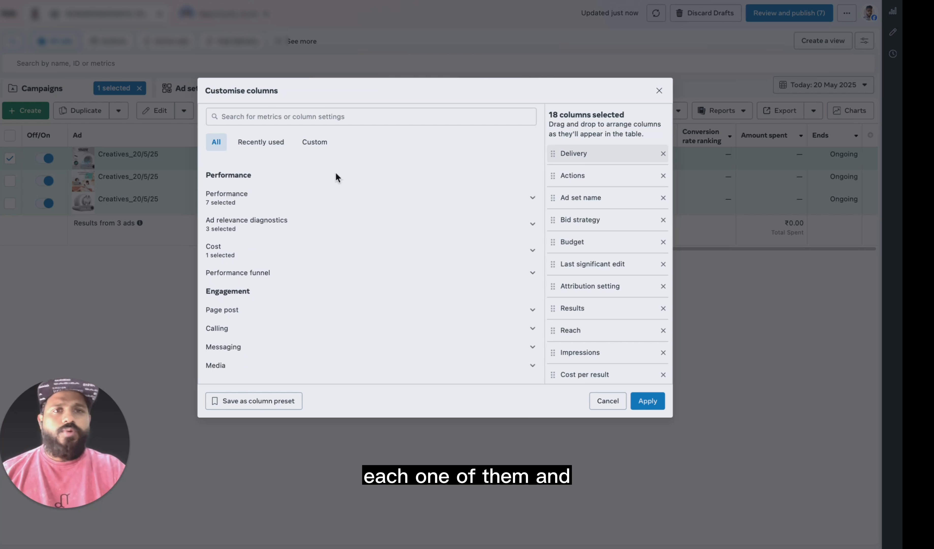
scroll(618, 258, down, 5)
scroll(617, 258, up, 1)
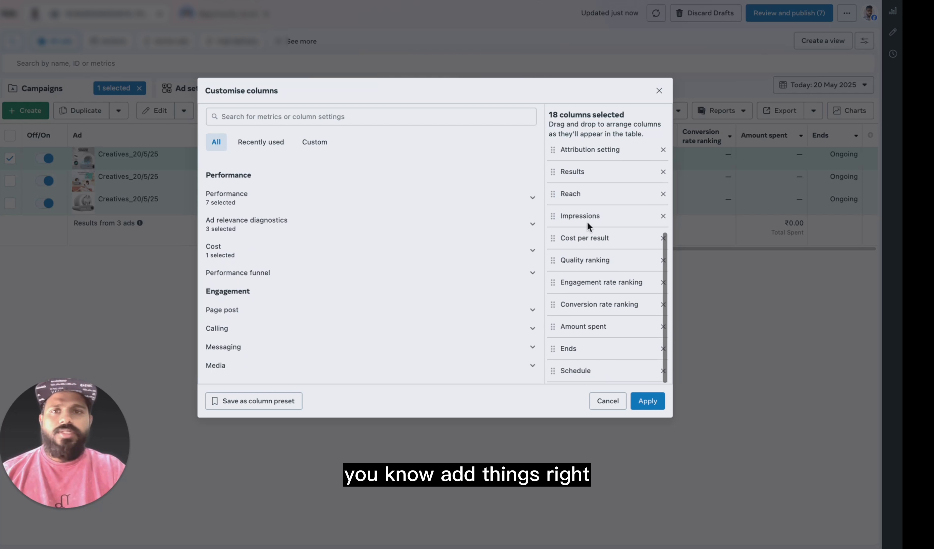
Examine the Performance metrics, from results, reach and frequency through CPC, CTR, attribution setting and actions.
click(533, 198)
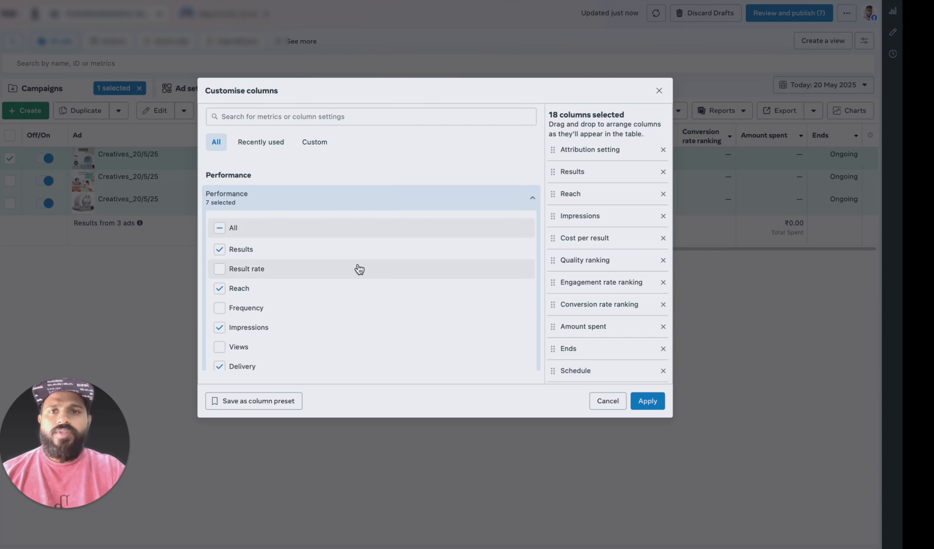
scroll(319, 328, down, 10)
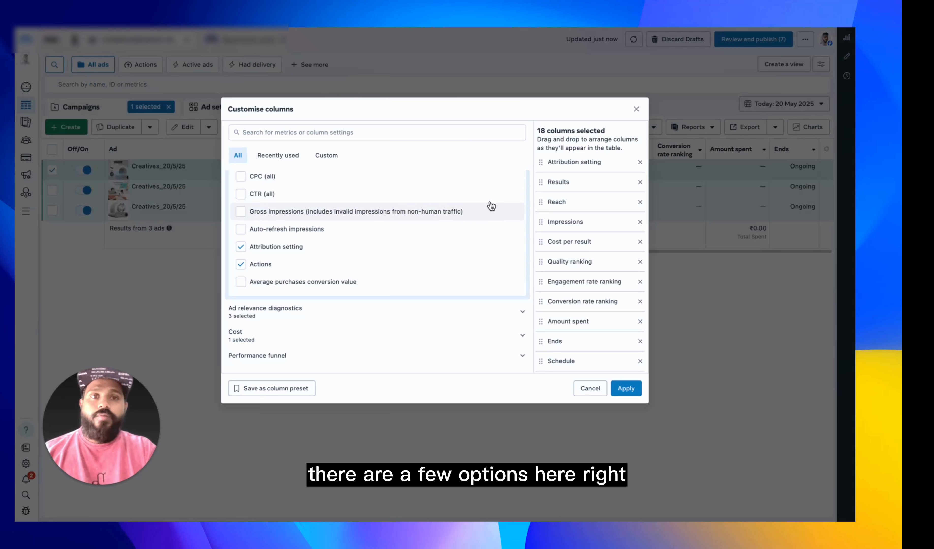
scroll(474, 254, up, 10)
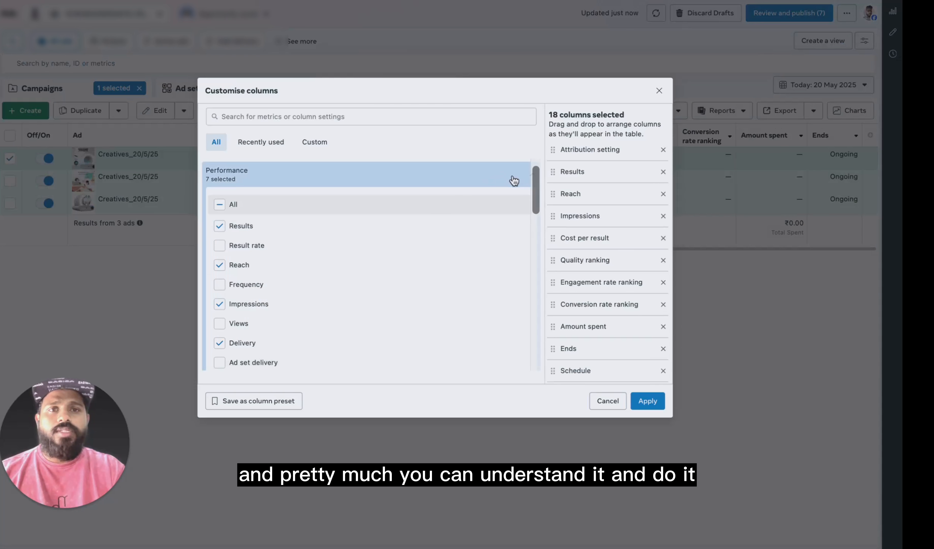
scroll(465, 271, down, 5)
scroll(467, 273, down, 4)
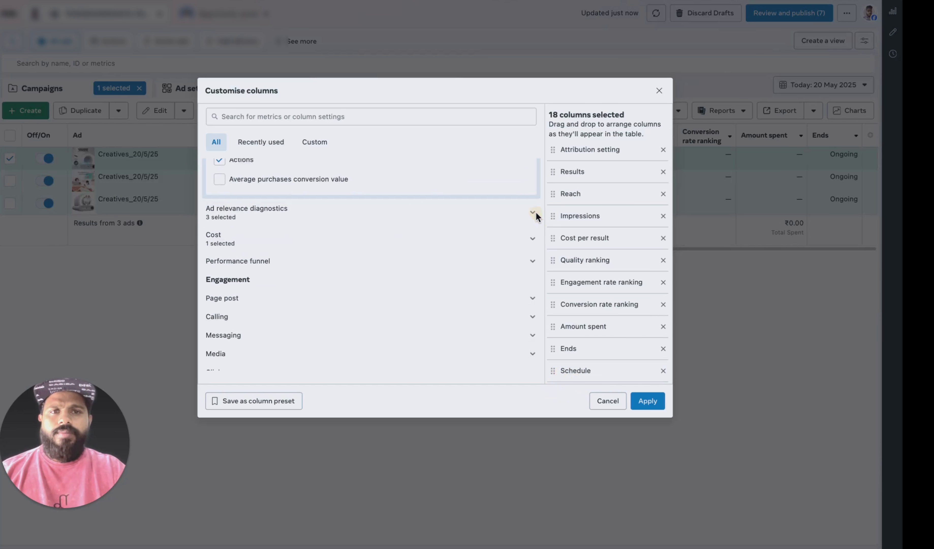
scroll(416, 262, down, 1)
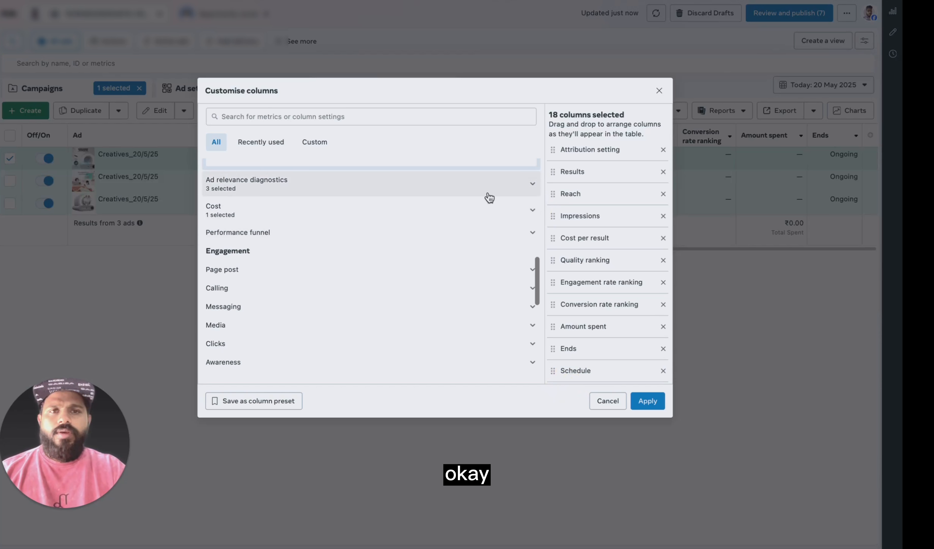
scroll(532, 210, up, 4)
scroll(479, 253, down, 2)
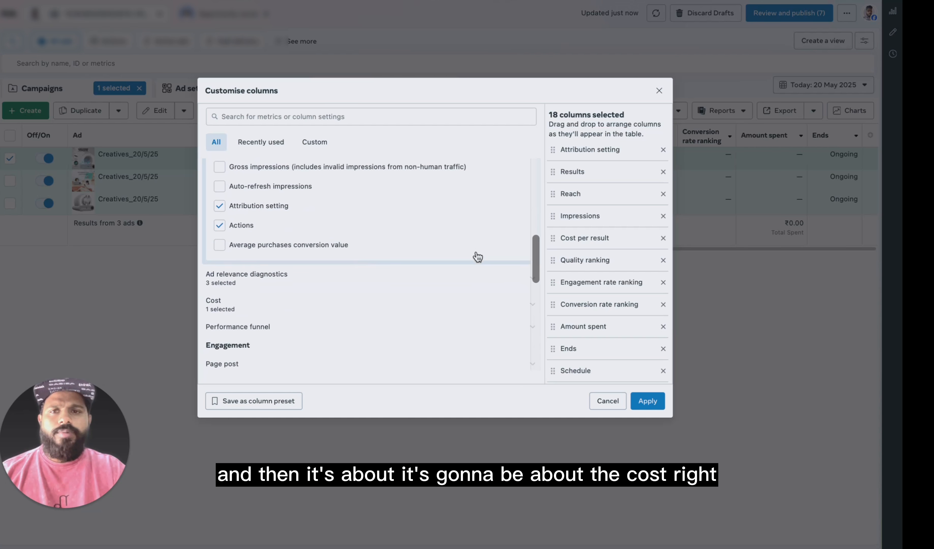
Add the CPM (cost per 1,000 impressions) column from the Cost metrics.
click(447, 311)
scroll(377, 290, down, 2)
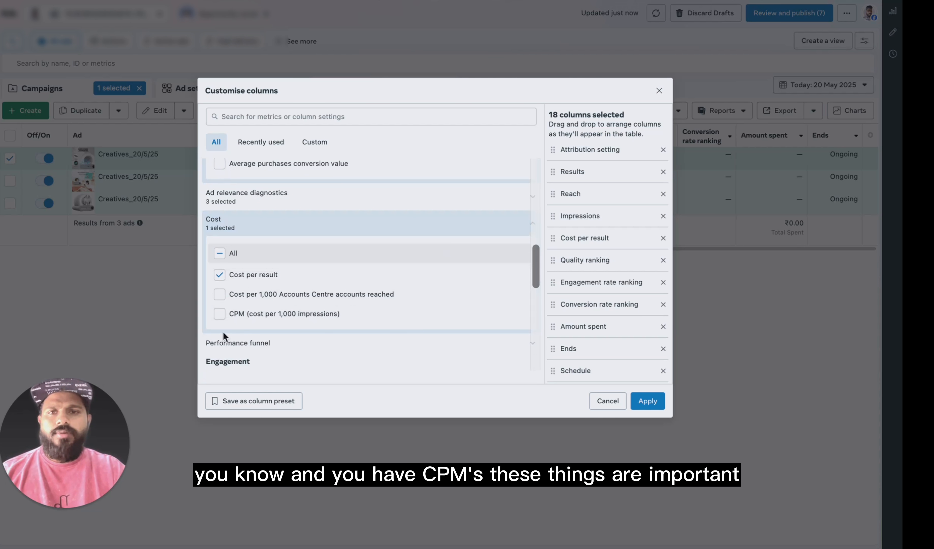
scroll(307, 289, down, 1)
click(221, 301)
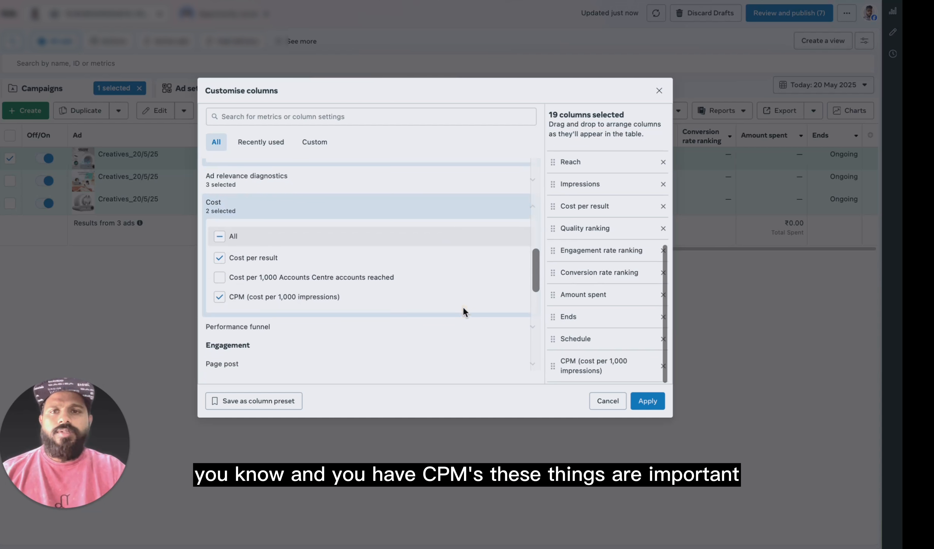
Look at the Performance funnel metrics, such as 3-second video plays rate, and the Page post engagement metrics.
scroll(463, 307, down, 3)
click(493, 217)
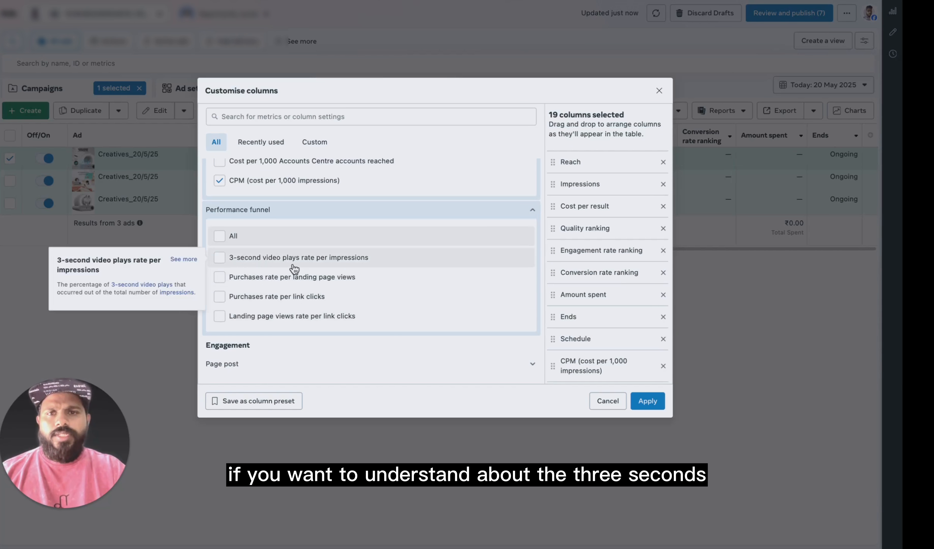
click(531, 210)
scroll(457, 251, down, 2)
click(527, 208)
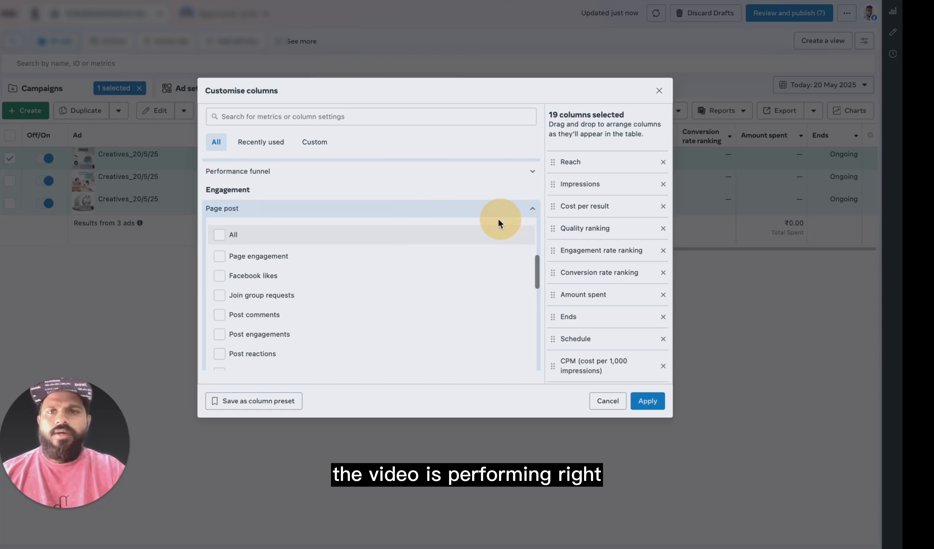
scroll(389, 303, down, 2)
scroll(390, 303, up, 3)
click(524, 232)
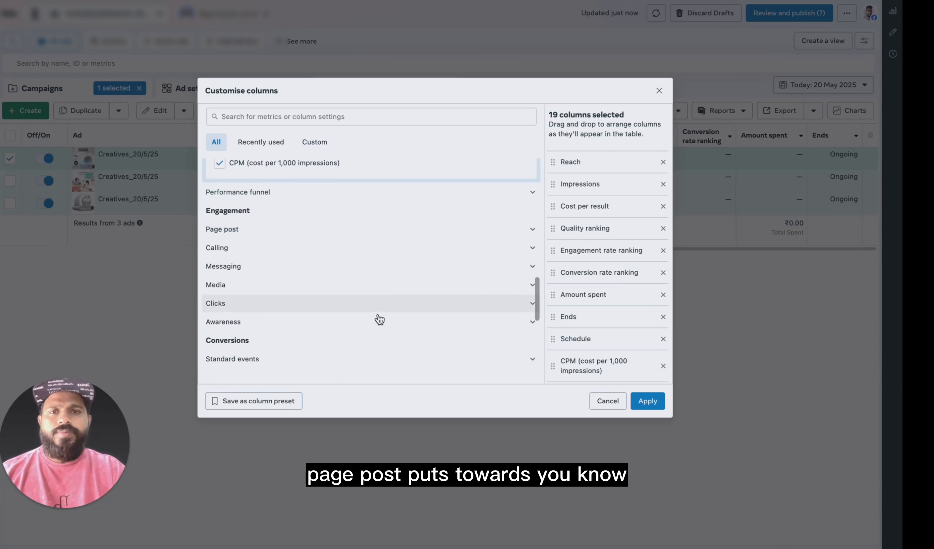
Look through the Clicks metrics, including link clicks, unique link clicks, outbound clicks and click-through rates.
scroll(407, 275, down, 3)
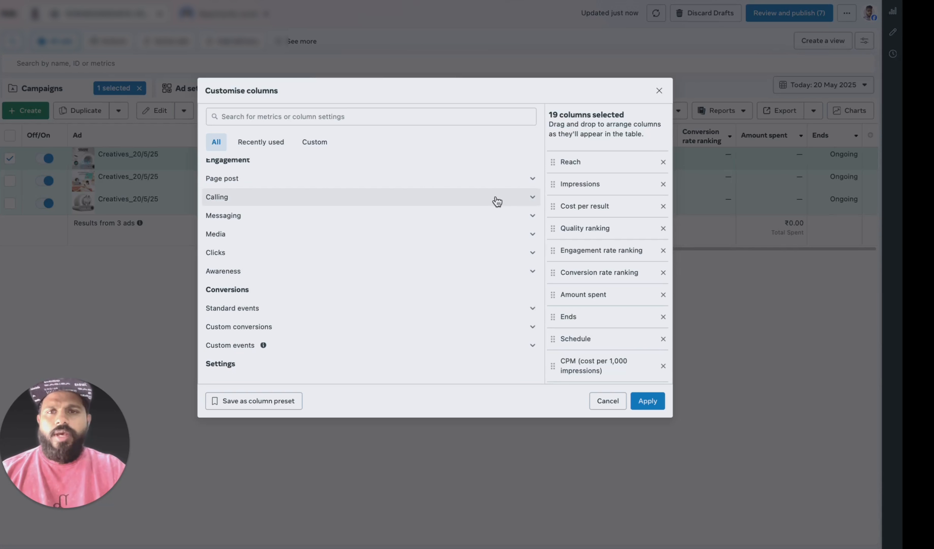
click(473, 252)
scroll(407, 284, down, 3)
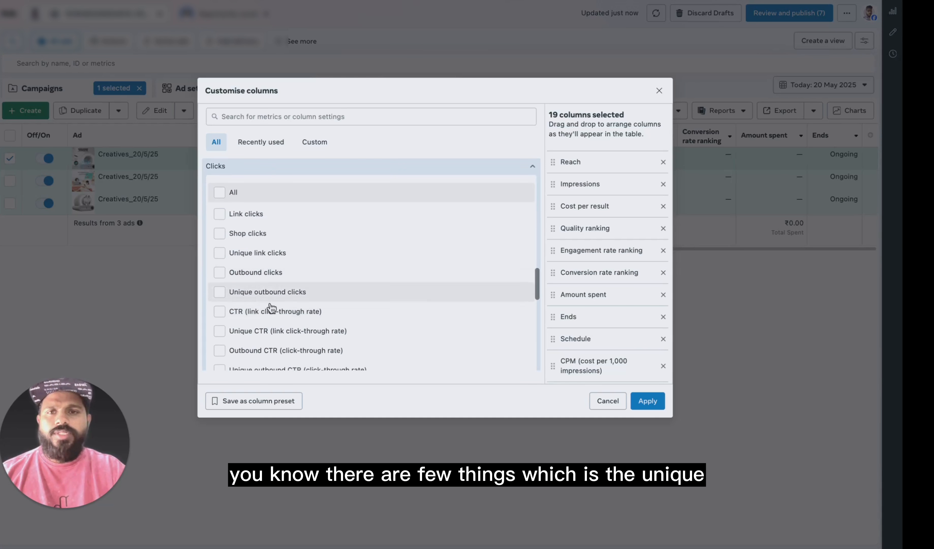
scroll(242, 308, down, 2)
mouse_move(236, 311)
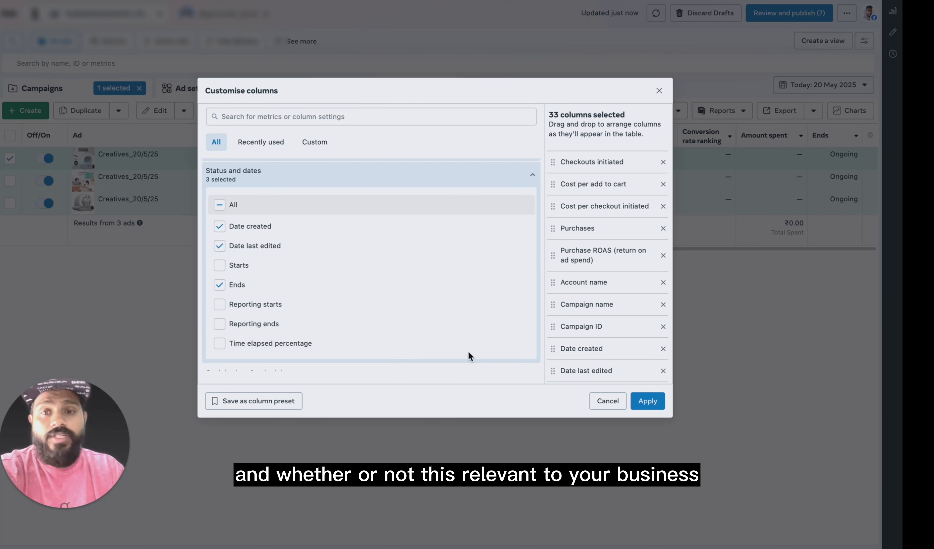
Add the Starts column from the Status and dates settings.
mouse_move(428, 289)
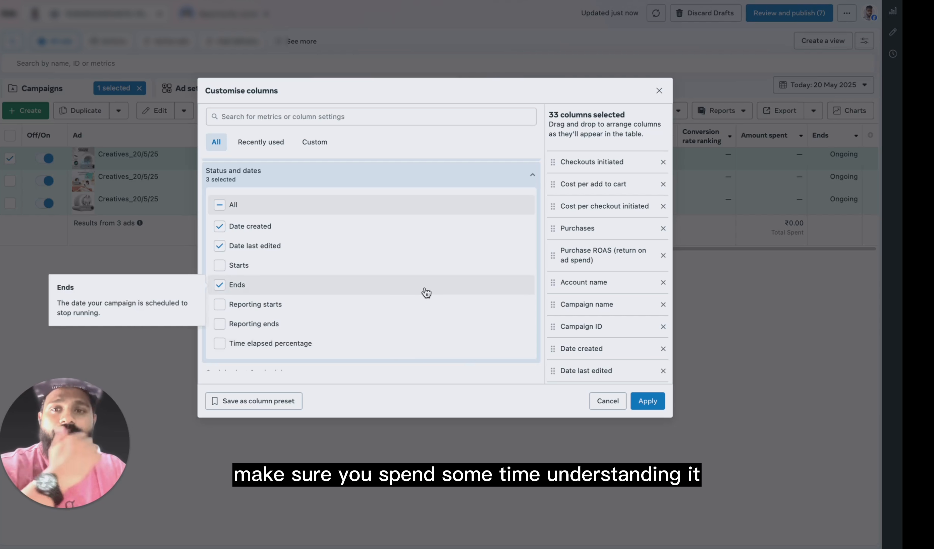
scroll(384, 310, down, 1)
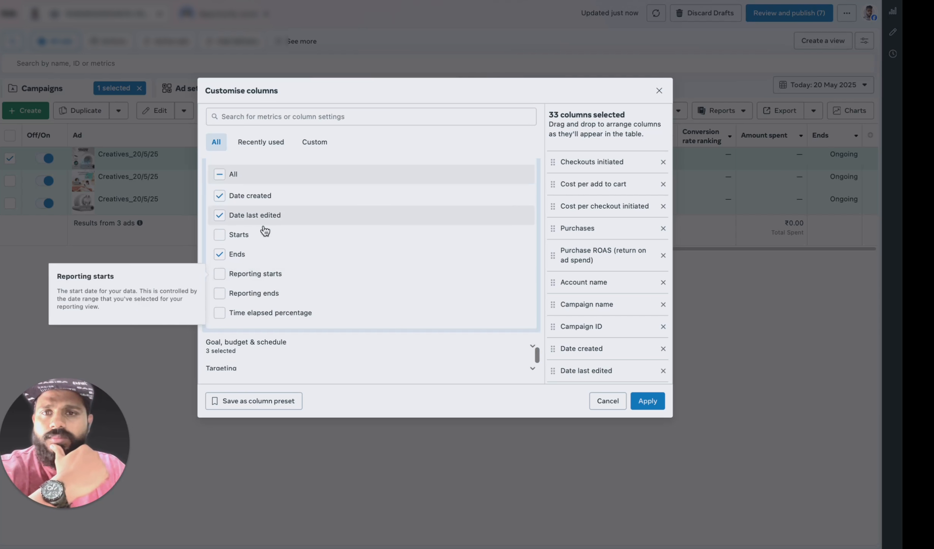
click(253, 235)
Add the Objective, Budget Remaining and Conversion location columns from the Goal, budget & schedule settings.
scroll(360, 286, down, 3)
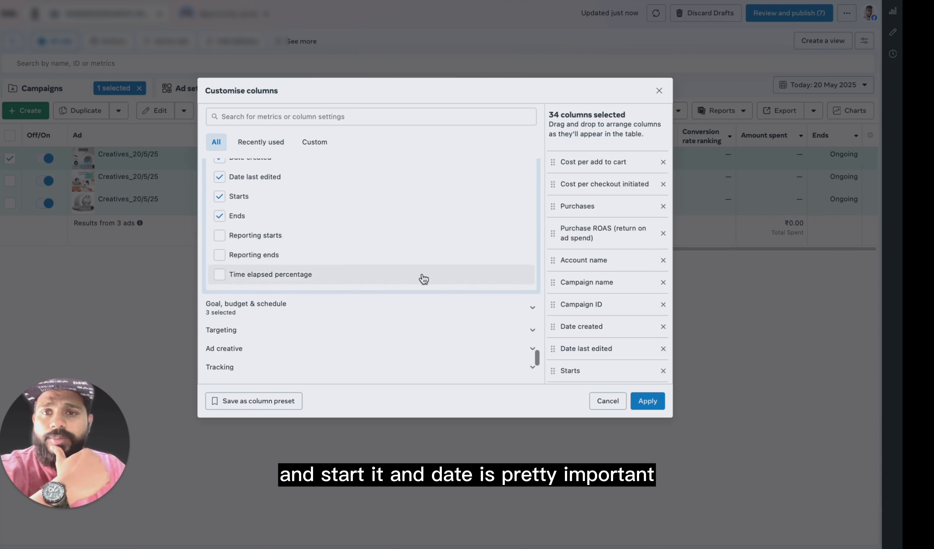
click(512, 260)
scroll(479, 292, down, 1)
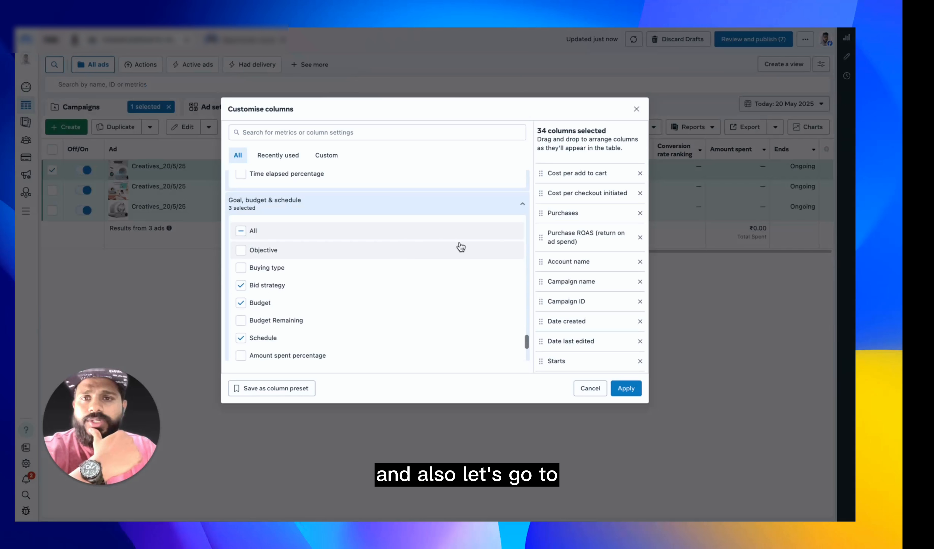
click(298, 252)
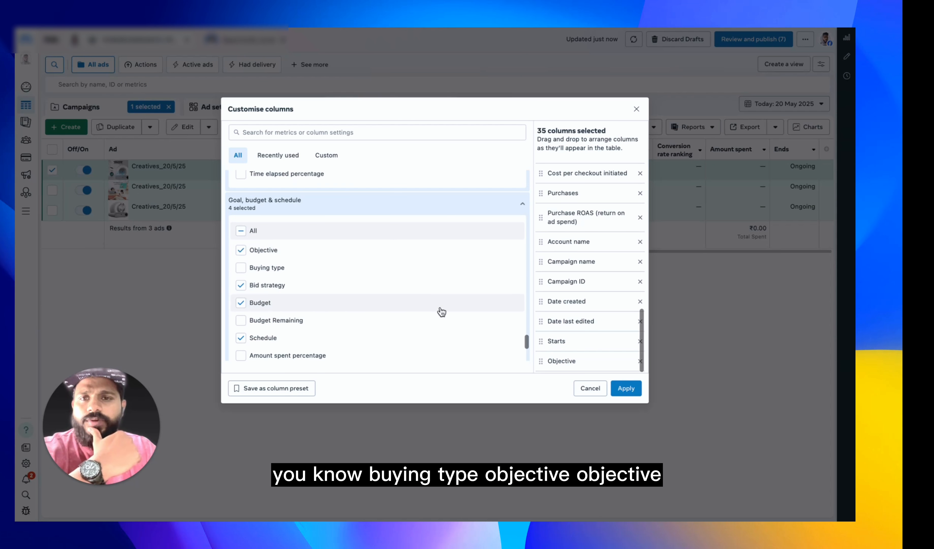
scroll(438, 305, down, 2)
click(292, 271)
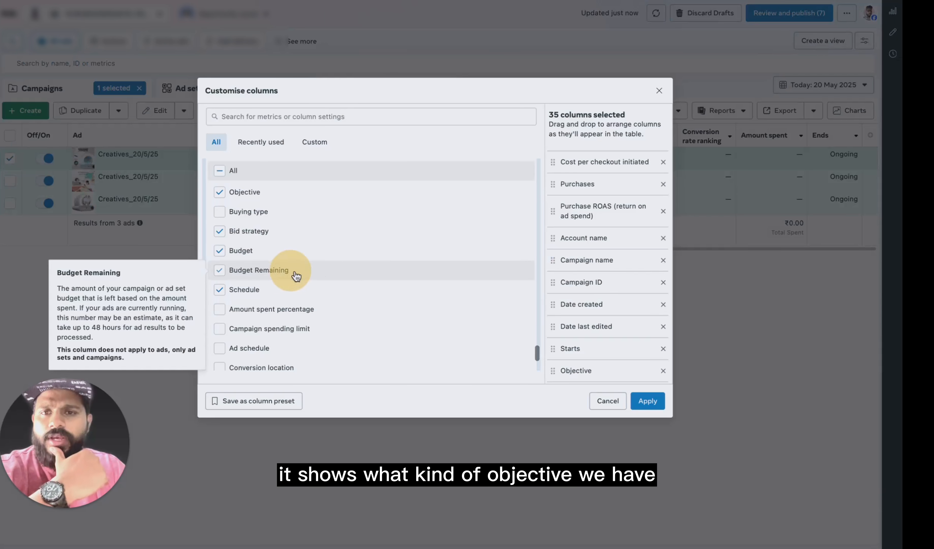
scroll(339, 281, down, 1)
scroll(377, 305, down, 2)
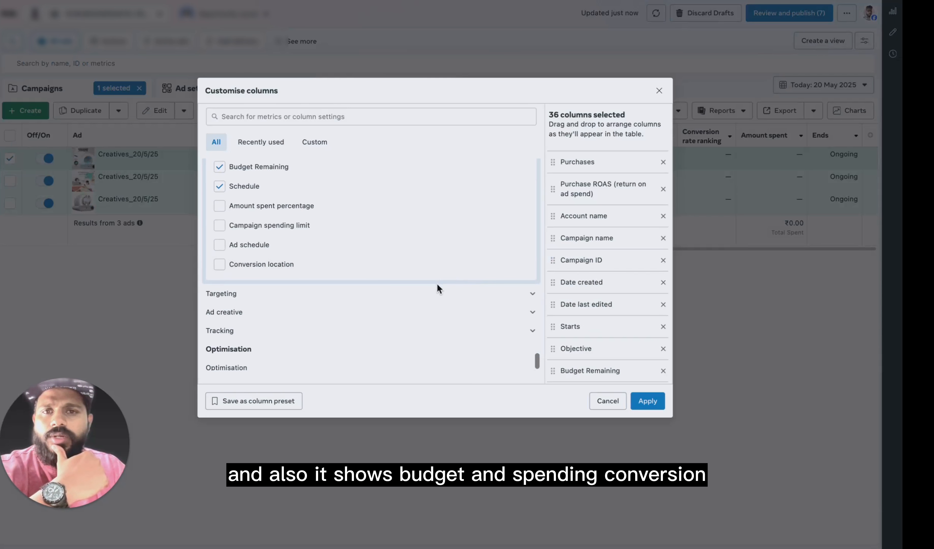
click(246, 268)
scroll(500, 323, down, 1)
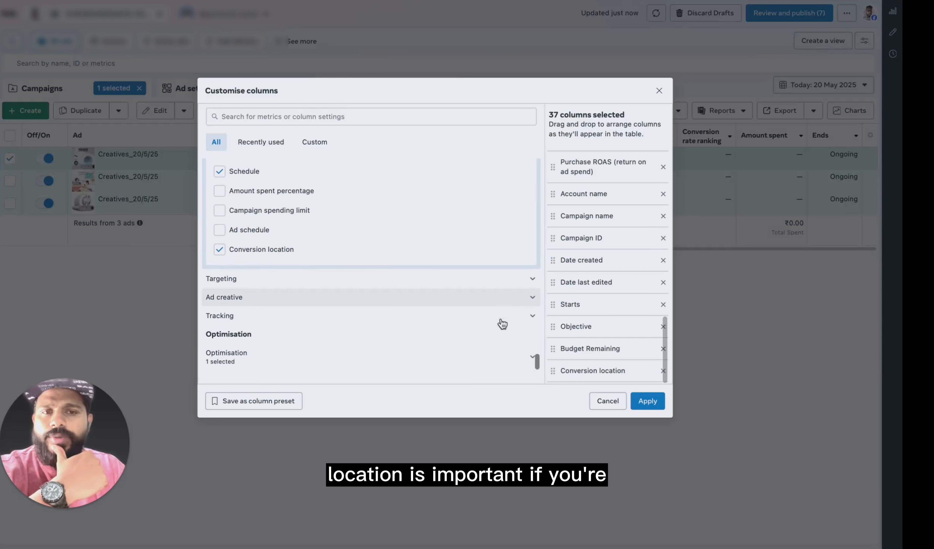
Look at the available Targeting columns for audiences and the Ad creative columns such as headline, body and link.
click(515, 282)
scroll(443, 319, down, 3)
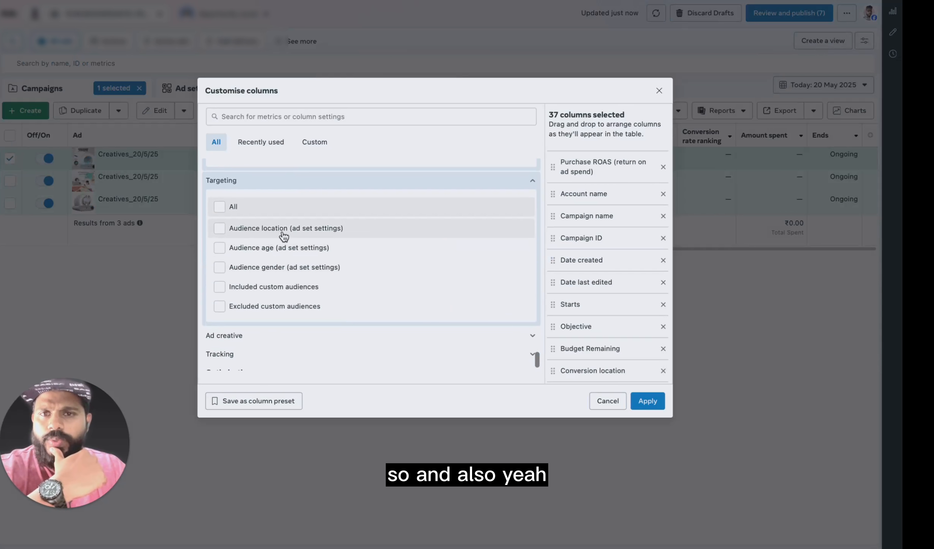
scroll(290, 283, down, 1)
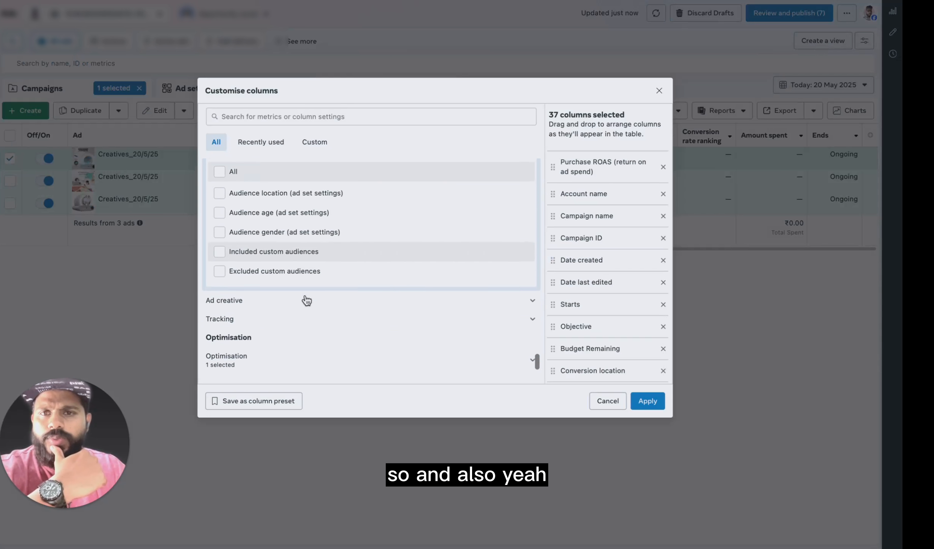
click(448, 303)
scroll(418, 309, down, 3)
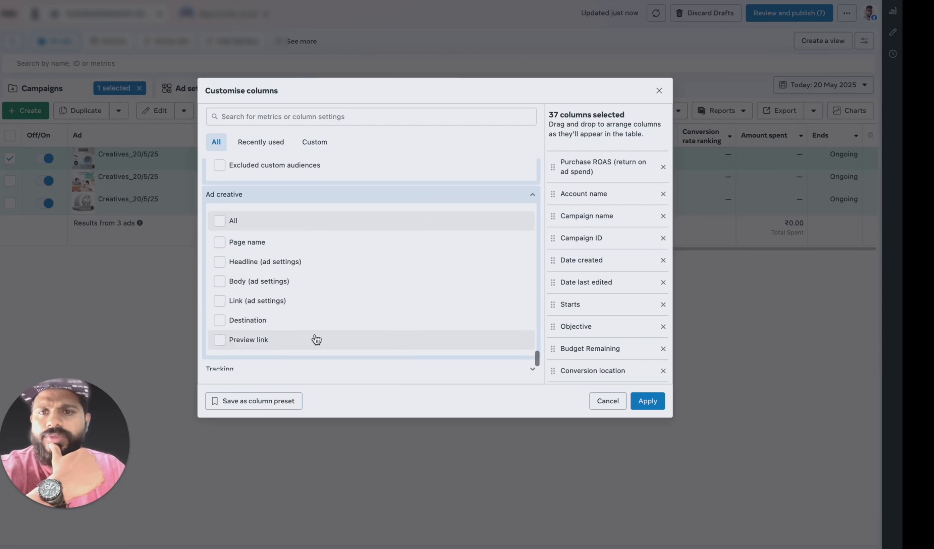
Look at the available Tracking and Optimisation columns, then go back up to the standard conversion events.
scroll(494, 355, down, 2)
click(517, 315)
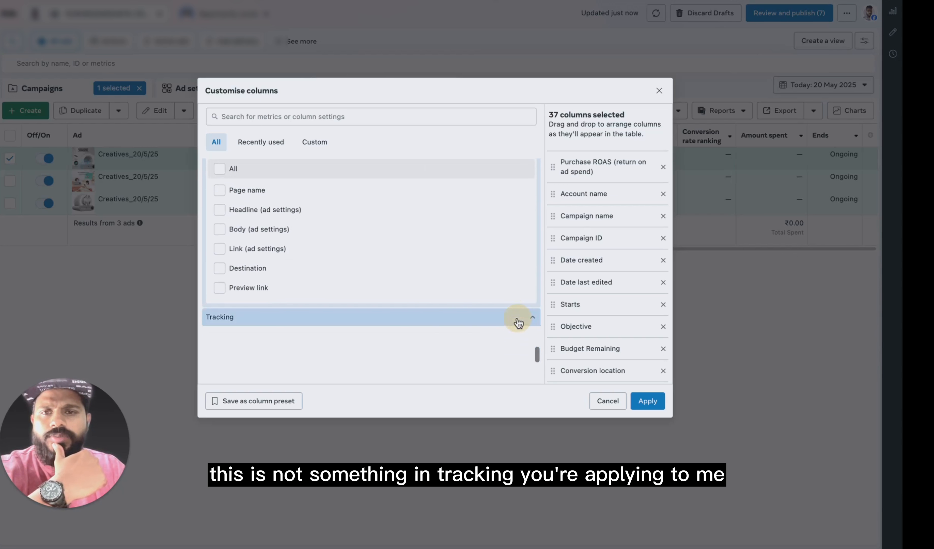
scroll(415, 301, down, 1)
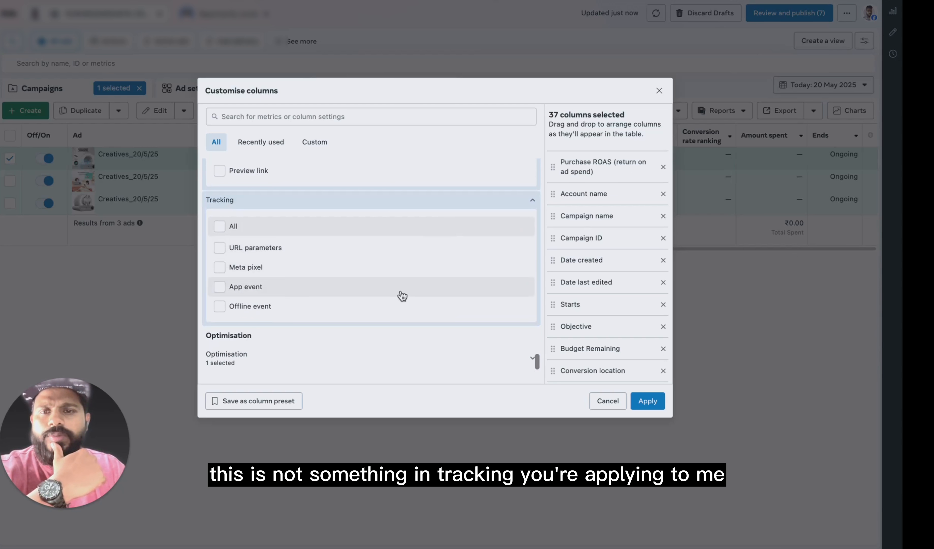
click(463, 357)
scroll(478, 319, down, 3)
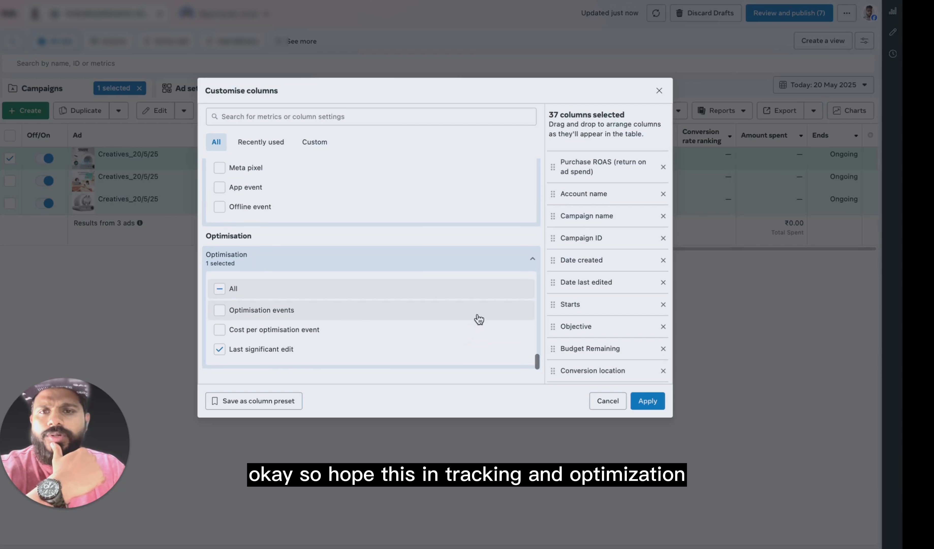
scroll(473, 321, up, 15)
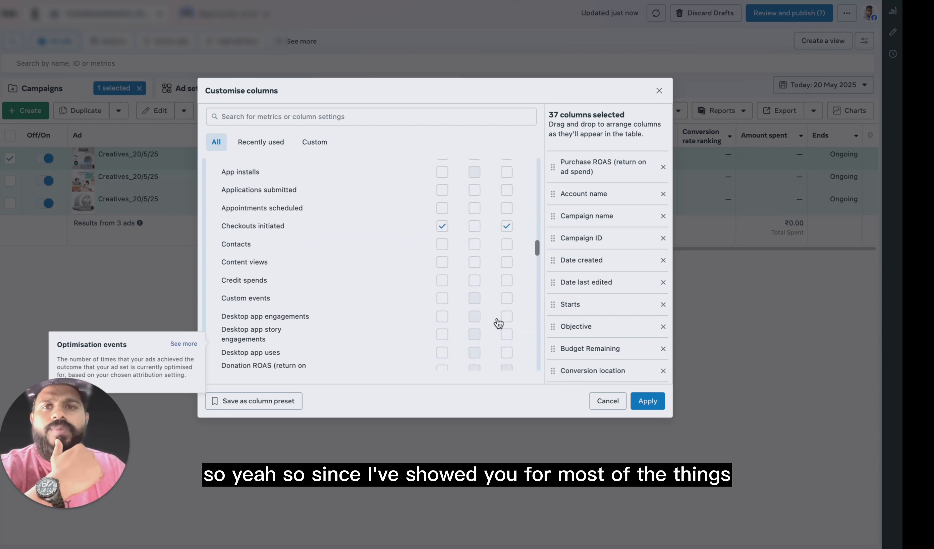
Reorder the selected columns so Amount spent follows Reach and Ends comes last.
scroll(498, 322, up, 5)
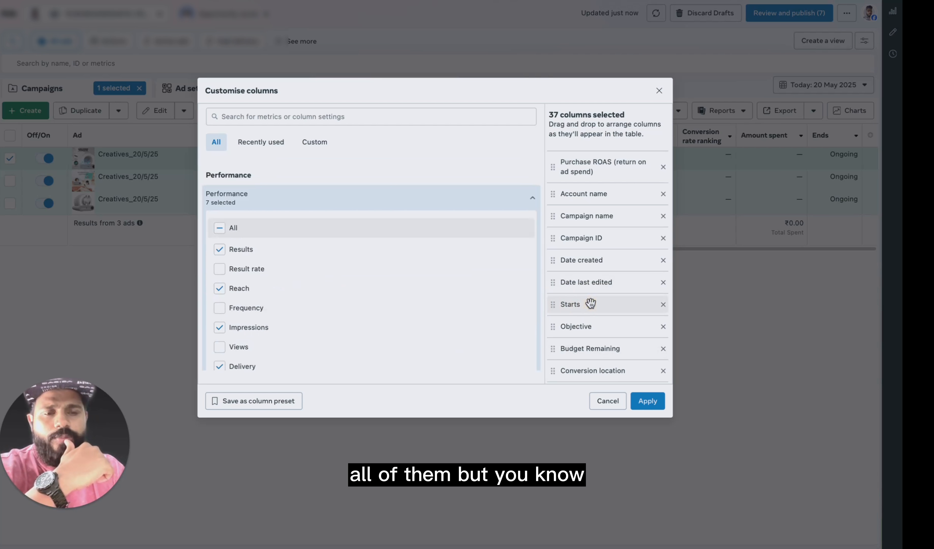
scroll(647, 335, down, 5)
scroll(585, 316, up, 1)
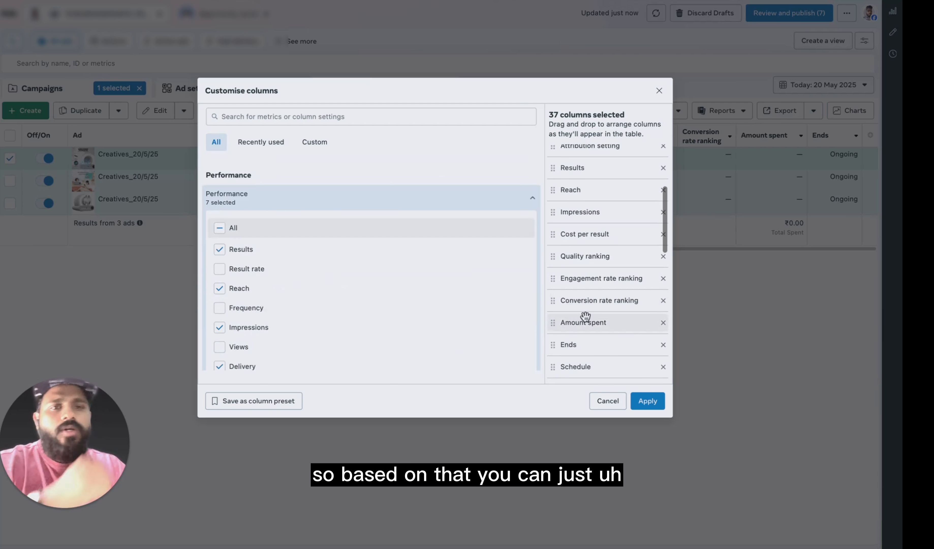
drag(582, 321, 594, 376)
scroll(583, 264, down, 3)
scroll(599, 281, up, 3)
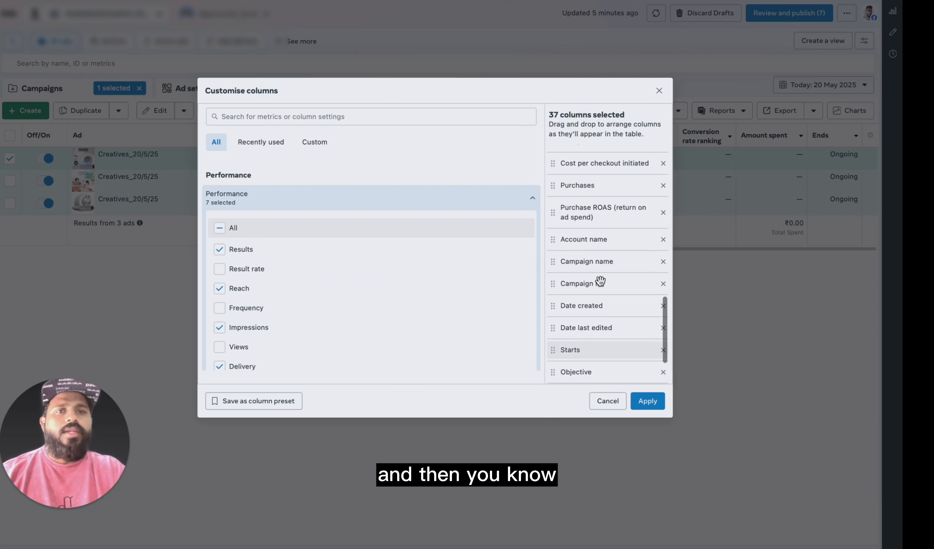
Move Campaign name near the beginning of the selected columns and place Amount spent above Reach.
drag(597, 288, 592, 149)
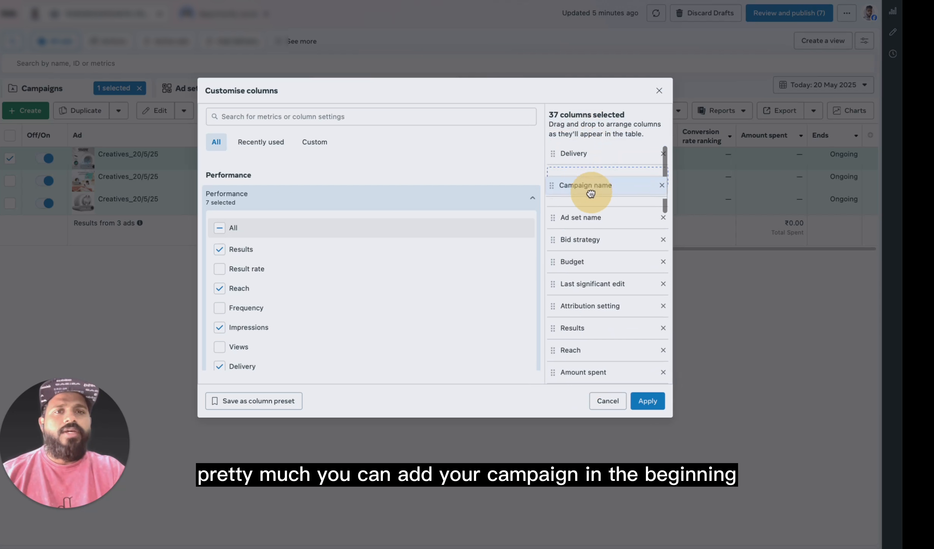
drag(591, 194, 591, 247)
scroll(618, 286, down, 5)
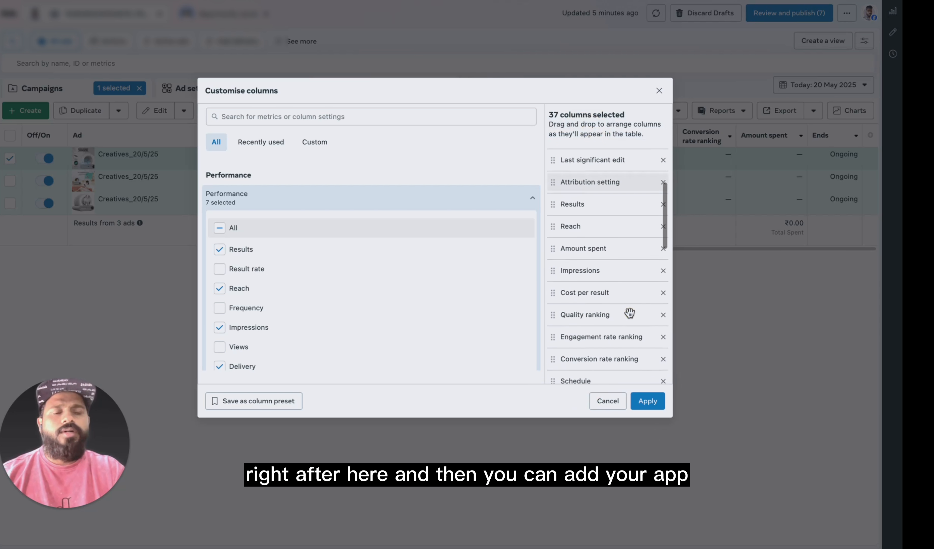
mouse_move(602, 202)
mouse_down()
mouse_move(593, 187)
mouse_move(593, 202)
mouse_move(594, 184)
mouse_move(596, 199)
mouse_up()
scroll(633, 320, down, 2)
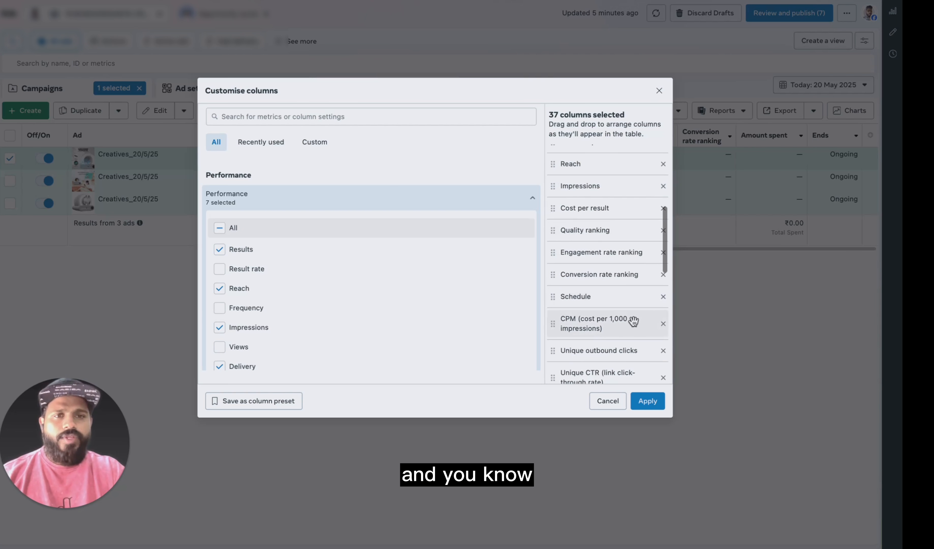
Enter a name for a new column preset, but cancel saving it and discard the column customisation.
scroll(608, 326, down, 10)
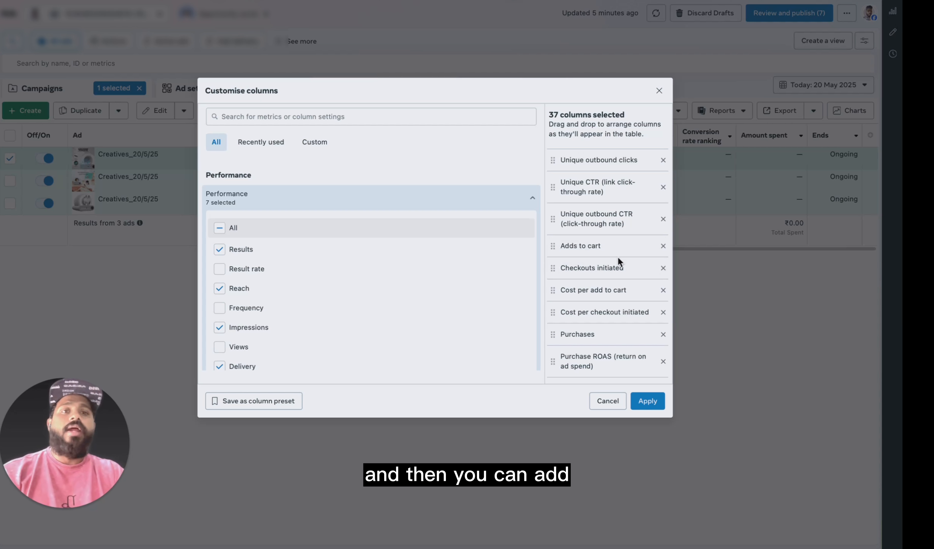
scroll(585, 250, down, 2)
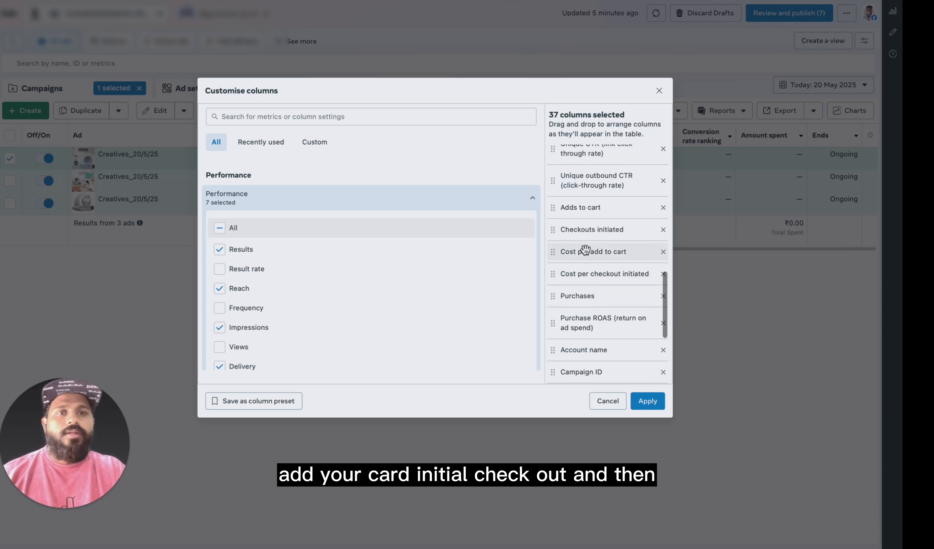
scroll(597, 359, down, 5)
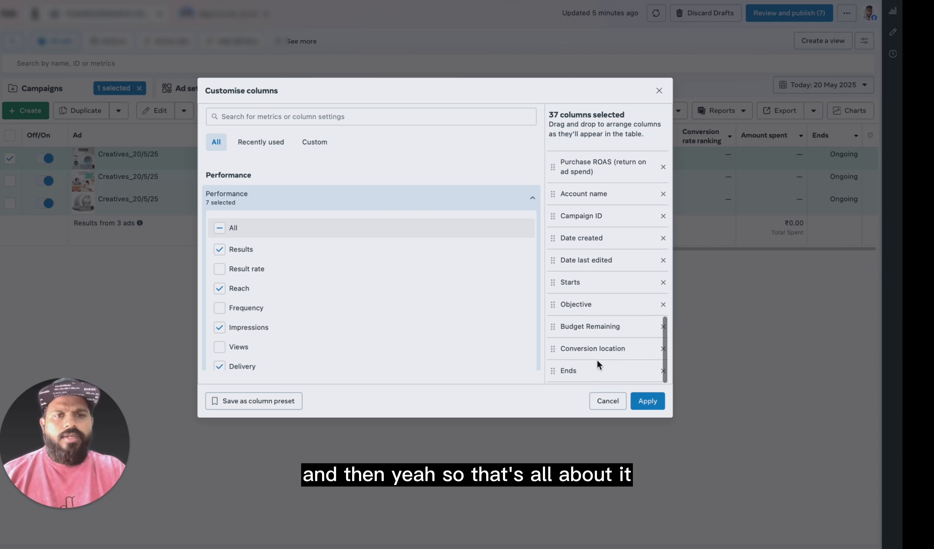
click(293, 401)
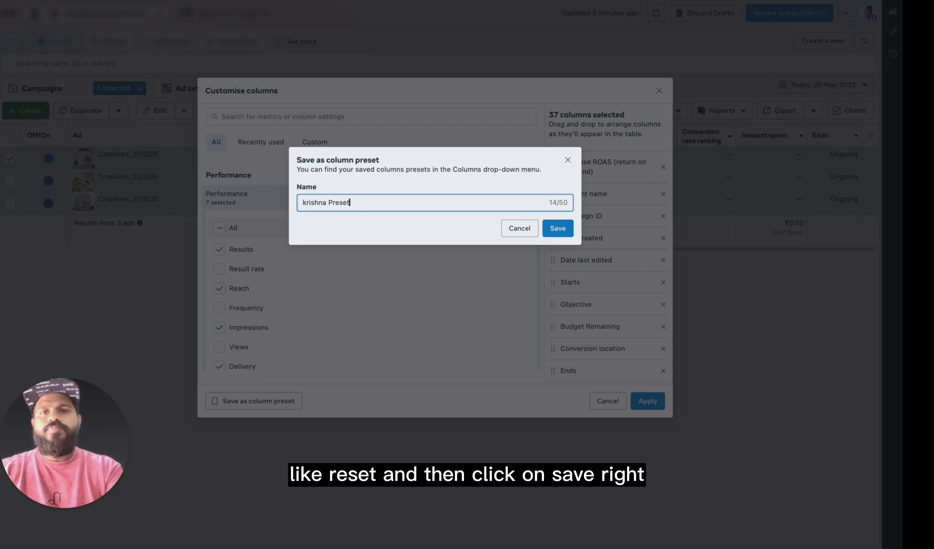
click(508, 229)
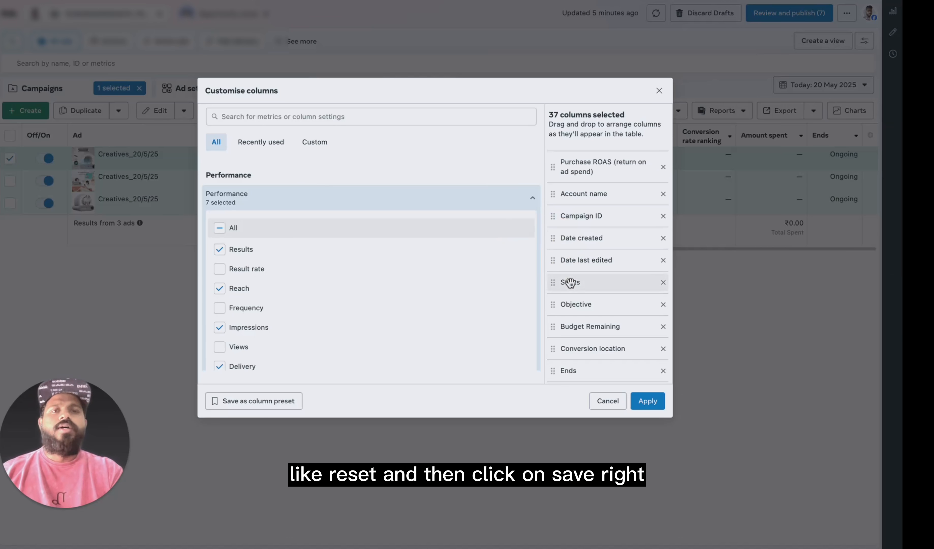
click(609, 409)
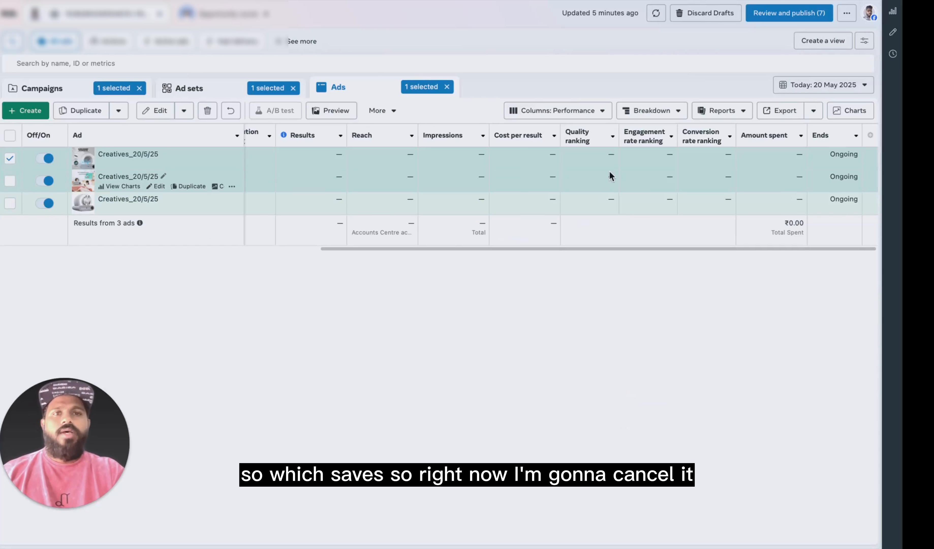